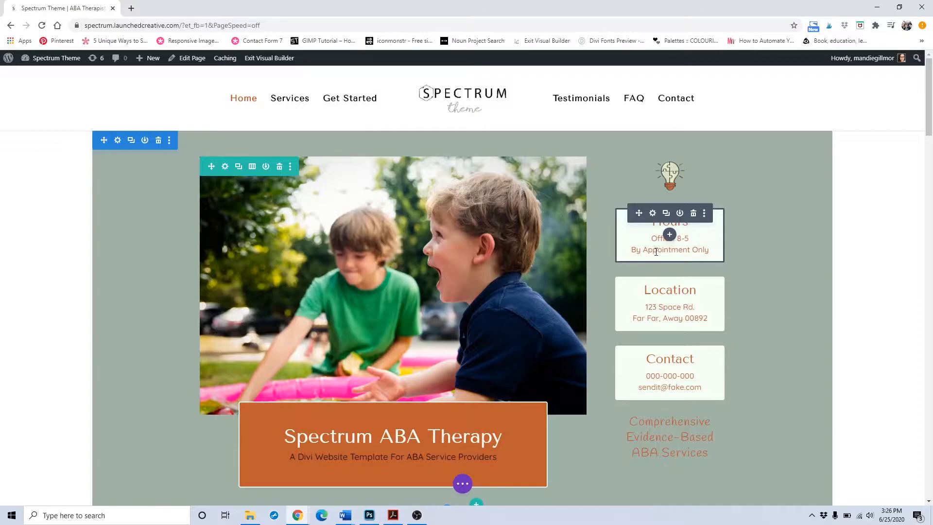
Delete the "By Appointment Only" line directly in the Hours box, and undo the deletion.
double_click(656, 251)
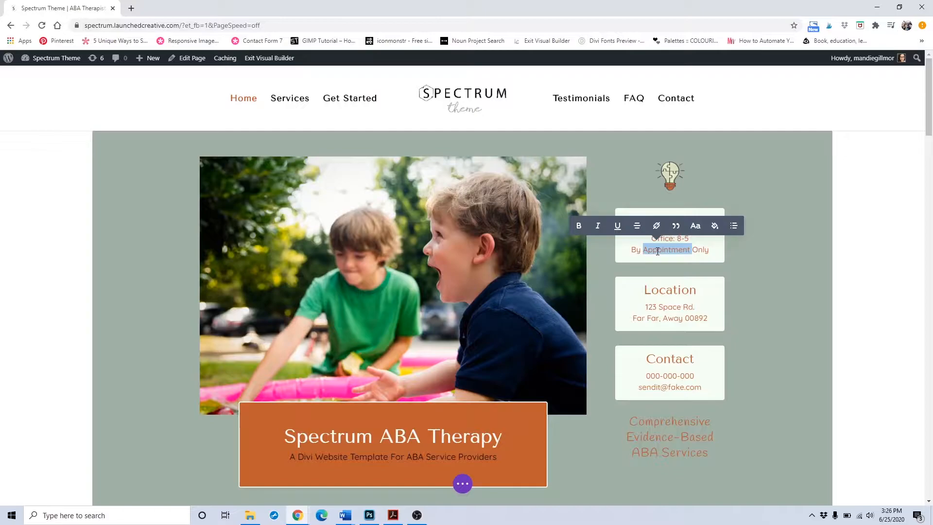
triple_click(703, 249)
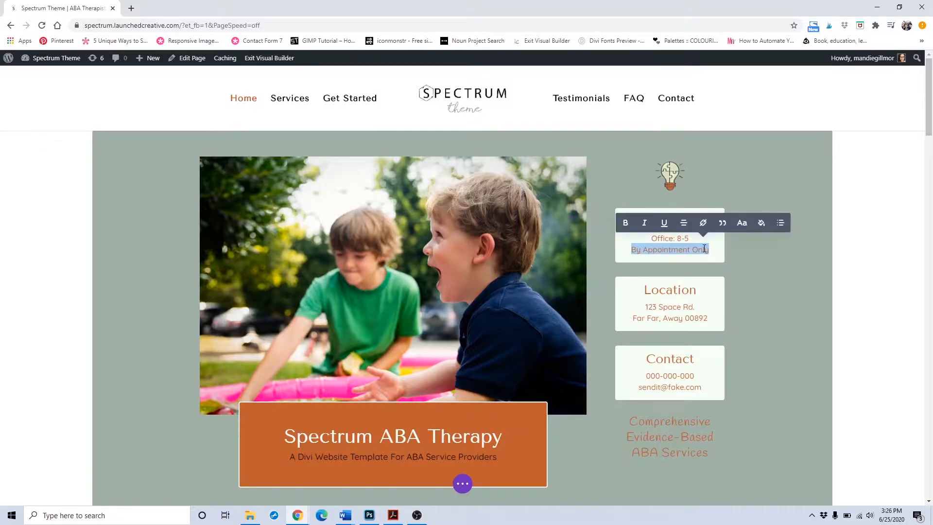
key(BackSpace)
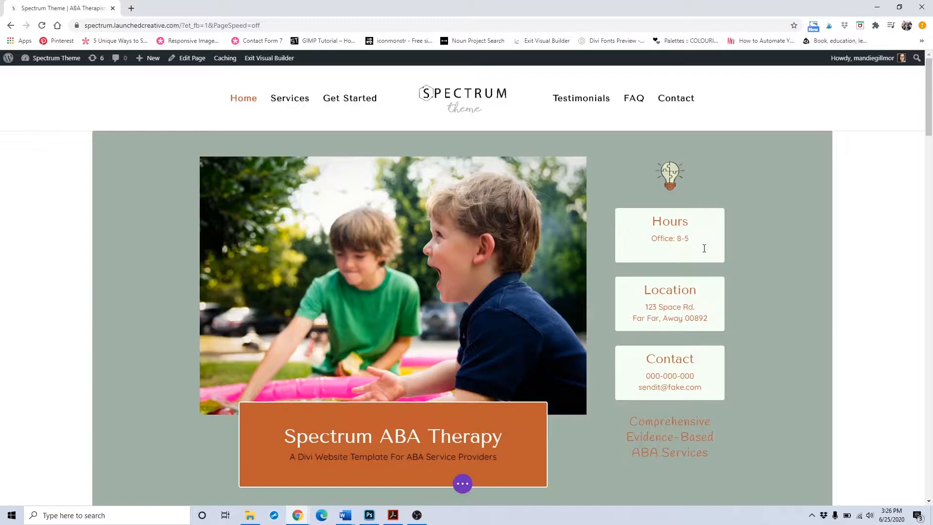
key(ctrl+z)
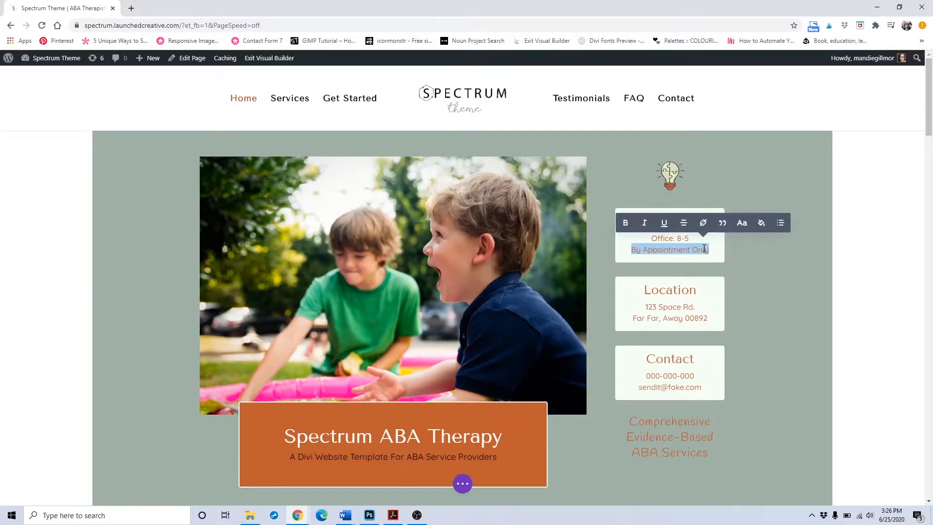
click(750, 264)
Change the office hours in the Hours text module to 7-5 and save the module.
mouse_move(670, 232)
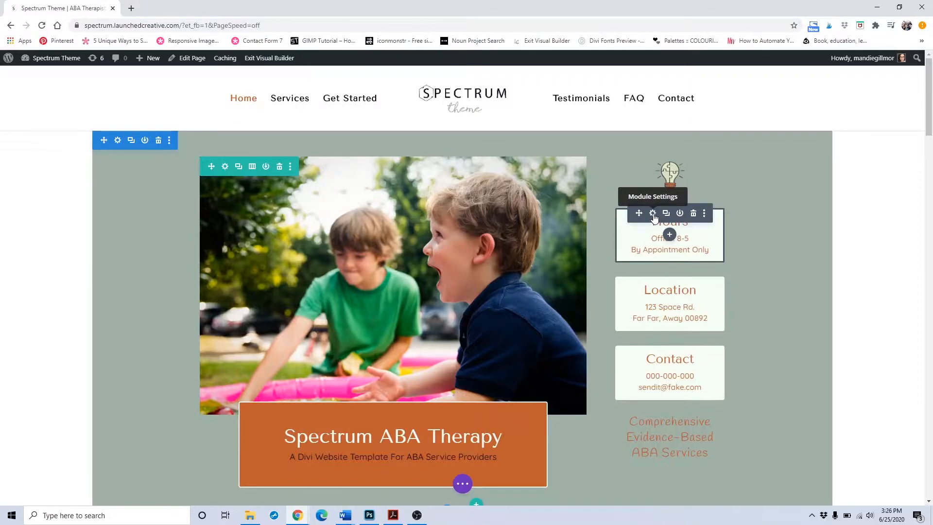
click(653, 214)
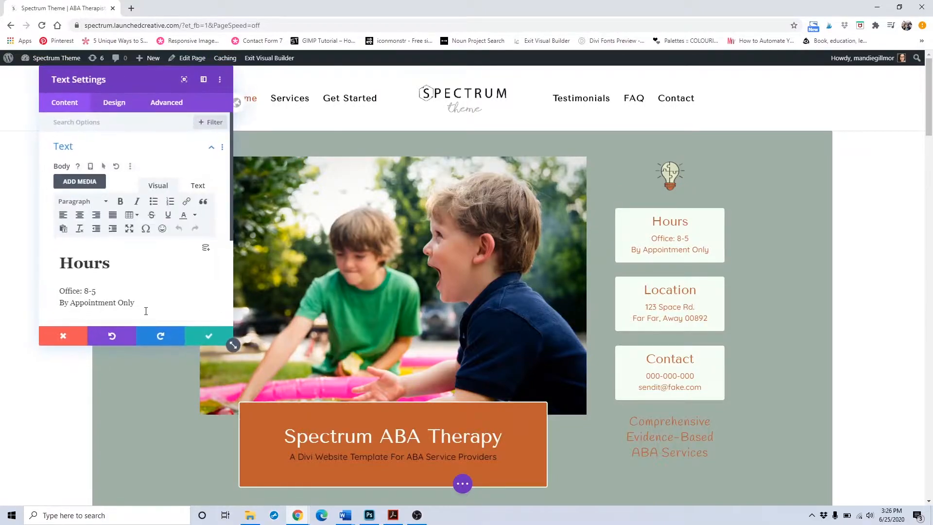
scroll(139, 271, down, 1)
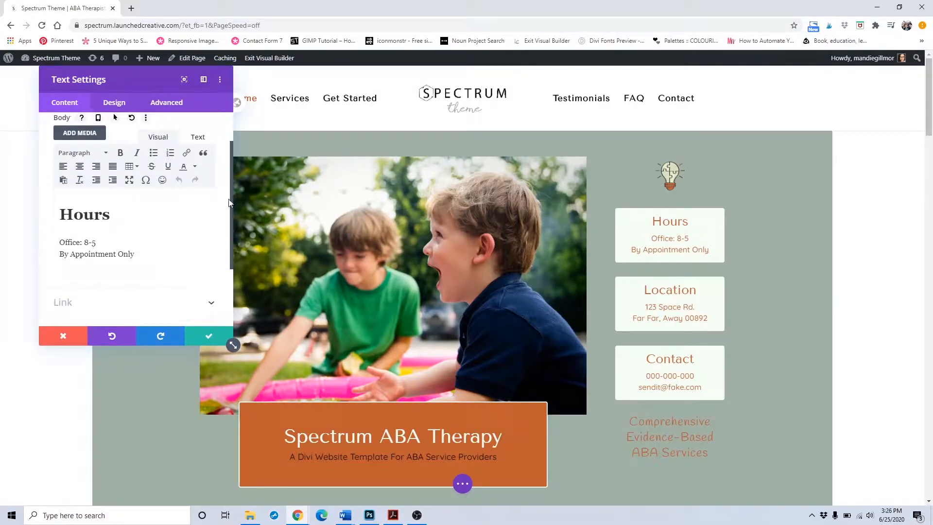
click(130, 246)
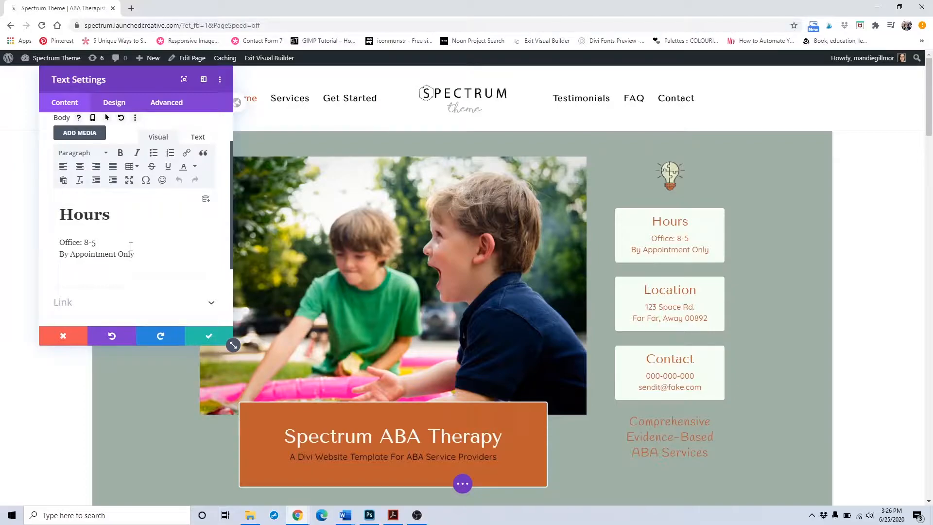
double_click(98, 214)
click(92, 242)
key(BackSpace)
text(7)
click(198, 337)
Open the image chooser from the module settings of the large photo of the two boys.
scroll(476, 356, down, 1)
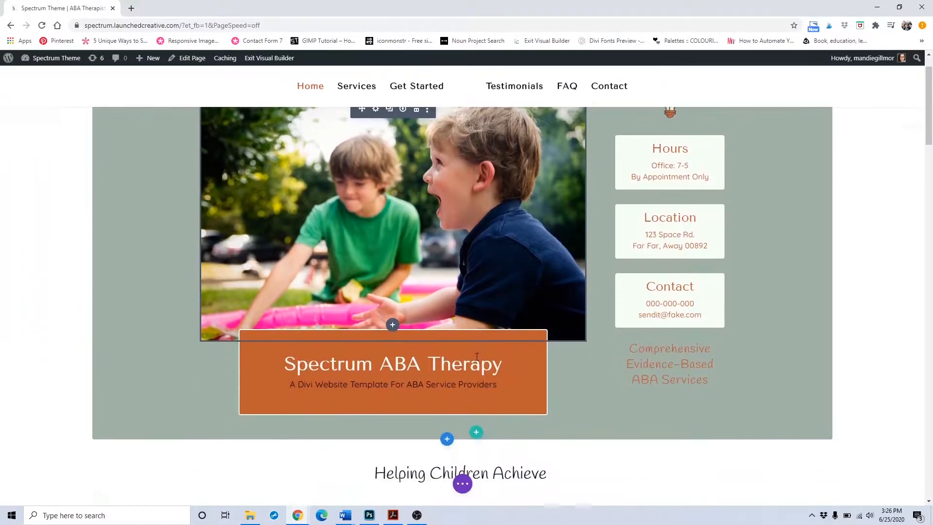
scroll(475, 356, up, 1)
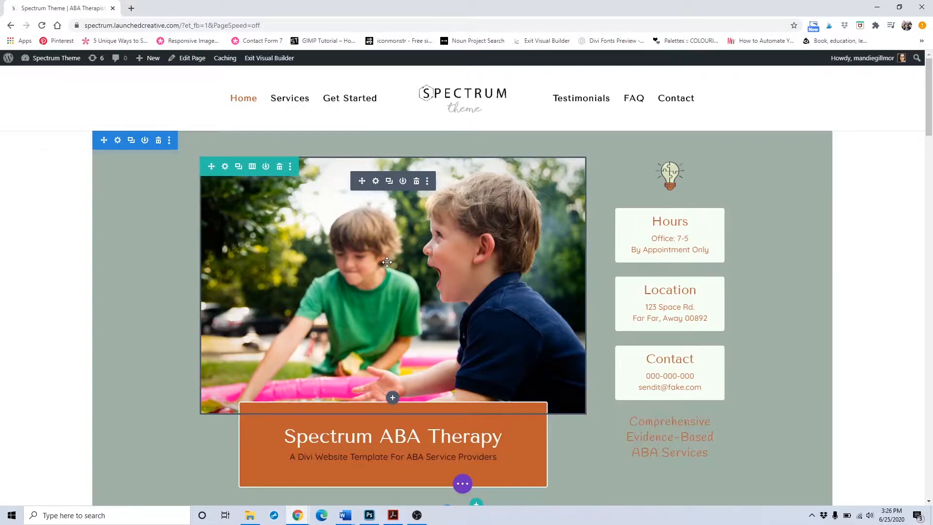
click(376, 182)
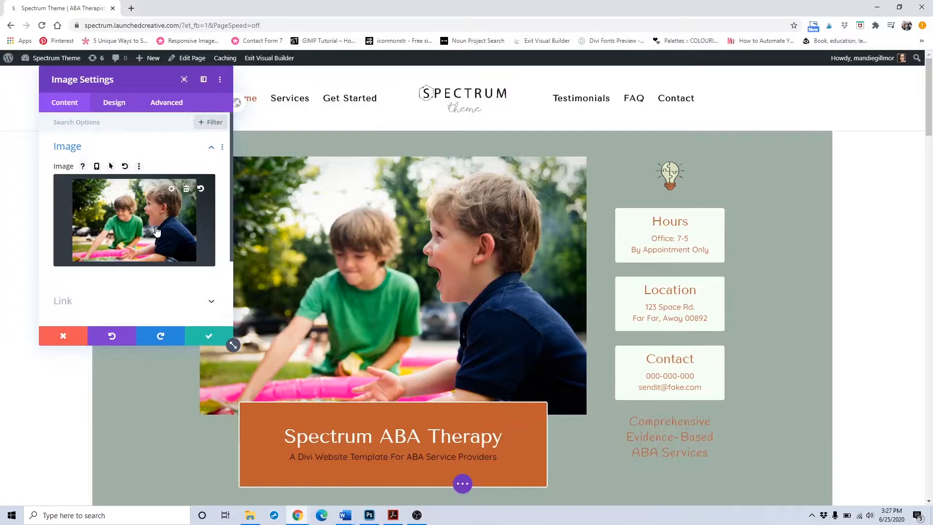
click(155, 231)
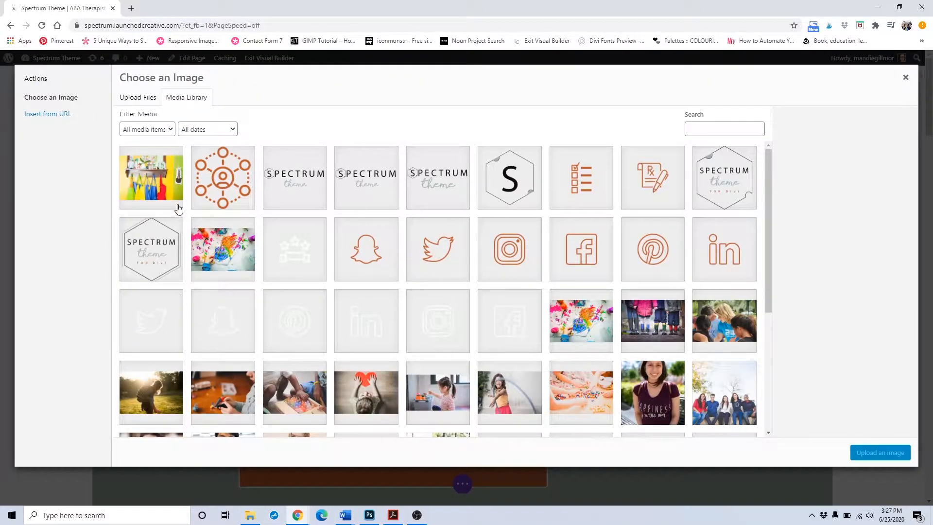
click(137, 98)
click(250, 514)
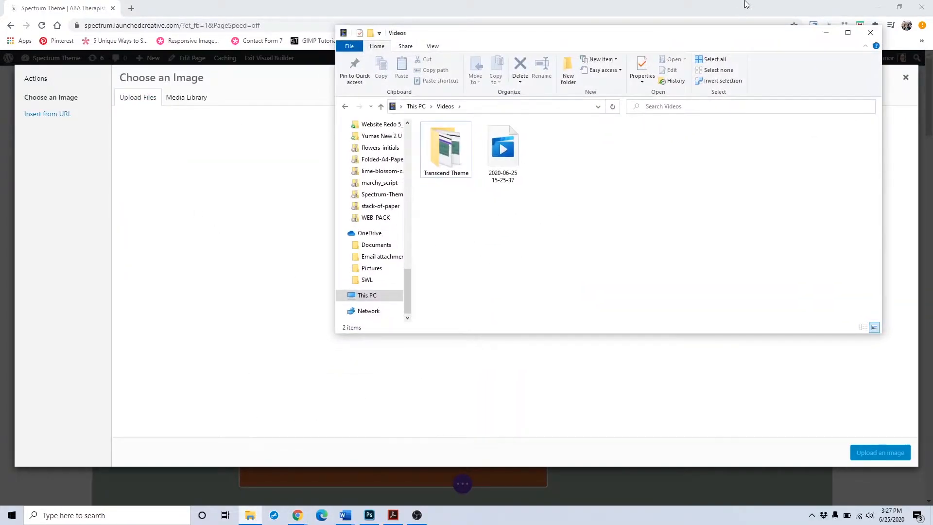
click(826, 32)
click(526, 261)
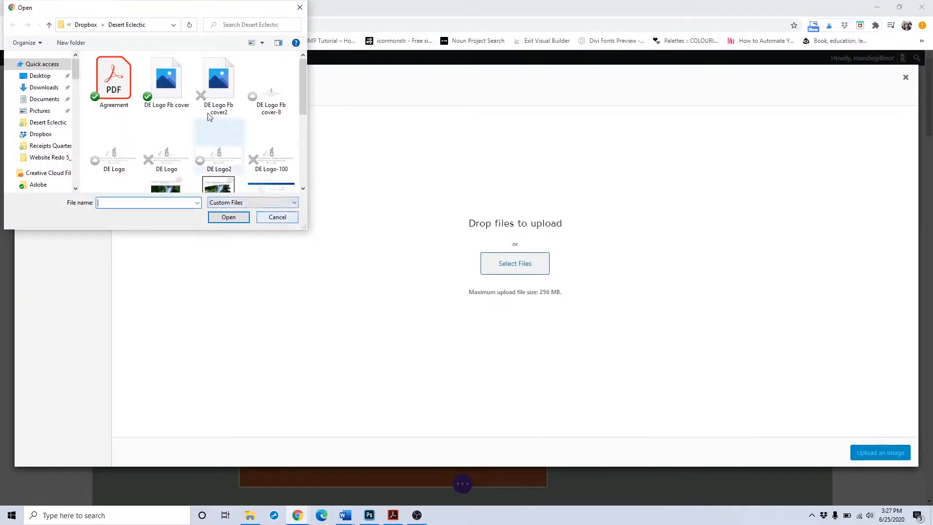
click(274, 217)
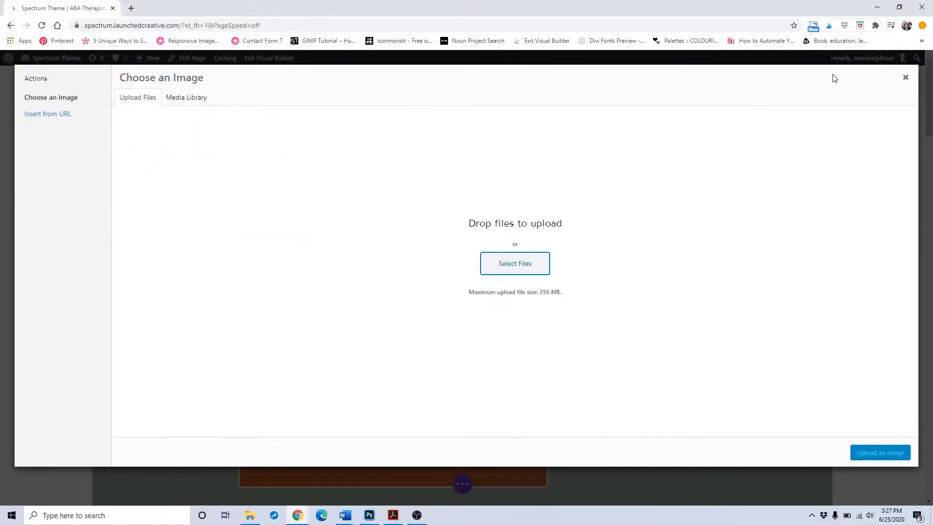
Set ABATherapy2.jpg from the media library as the large photo and save the image module.
click(183, 98)
scroll(734, 438, down, 2)
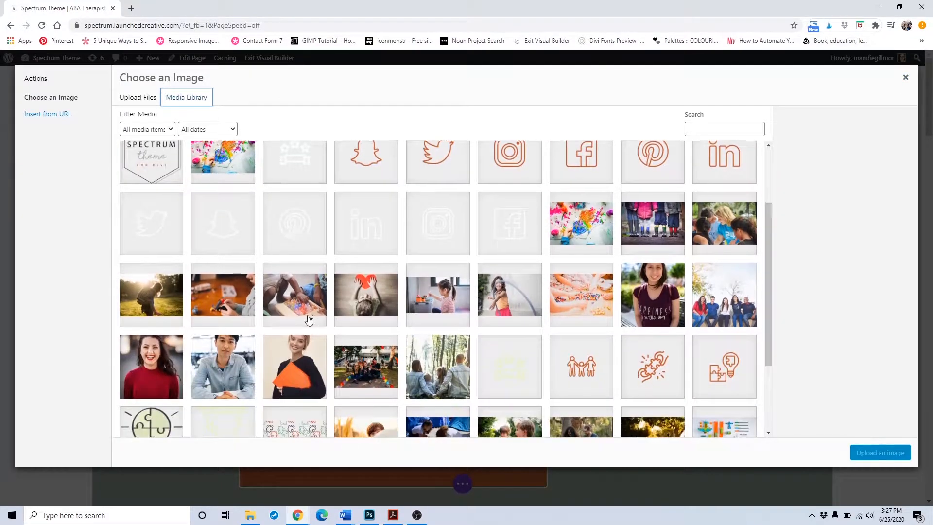
scroll(309, 321, down, 3)
click(510, 346)
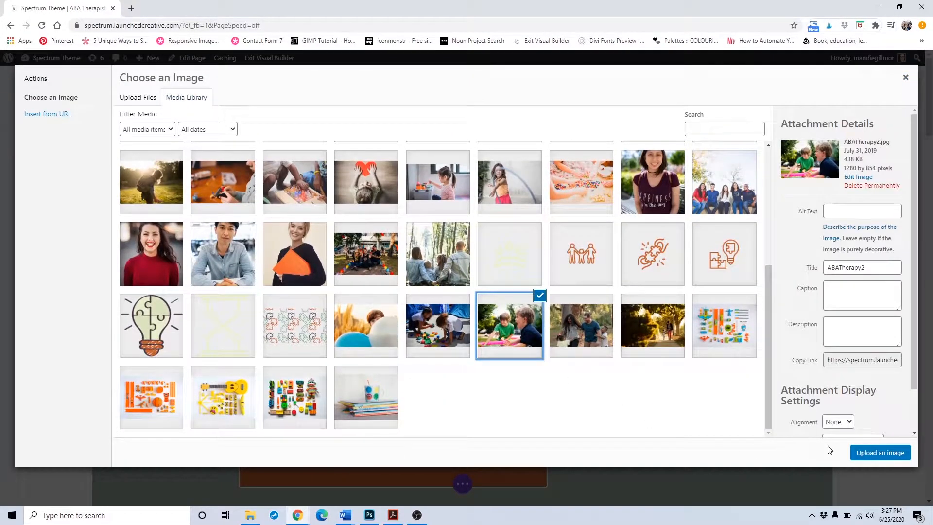
click(860, 454)
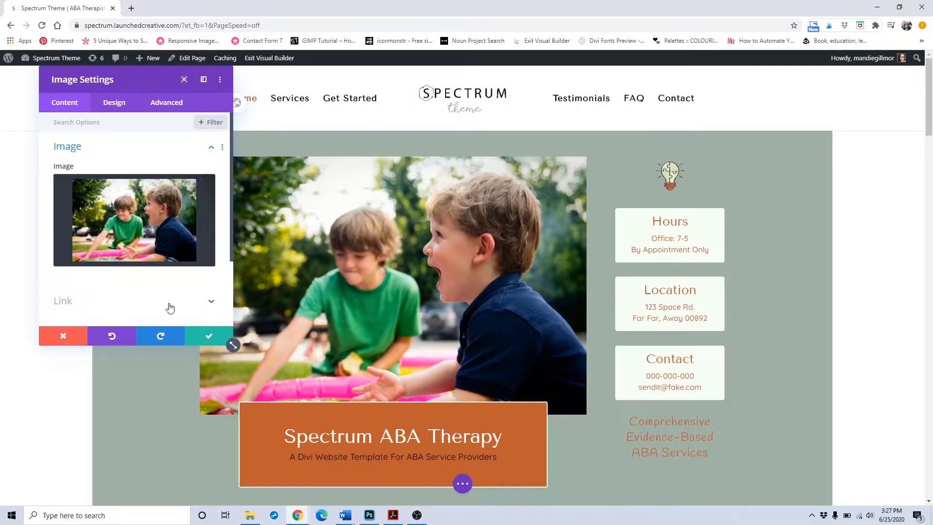
click(194, 341)
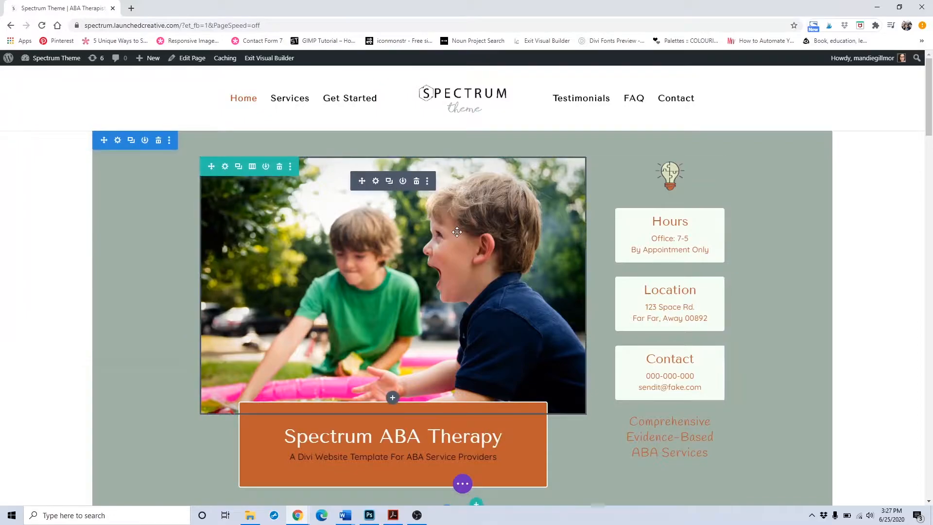
Change the "ABA Therapy" card heading under Helping Children Achieve to "ABA Services" and save it.
scroll(457, 232, down, 2)
scroll(457, 232, up, 2)
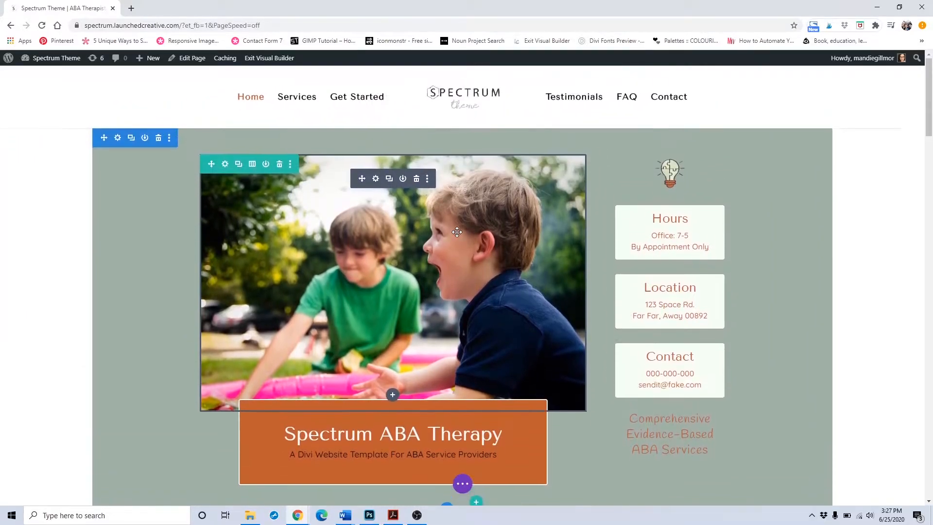
scroll(456, 231, down, 4)
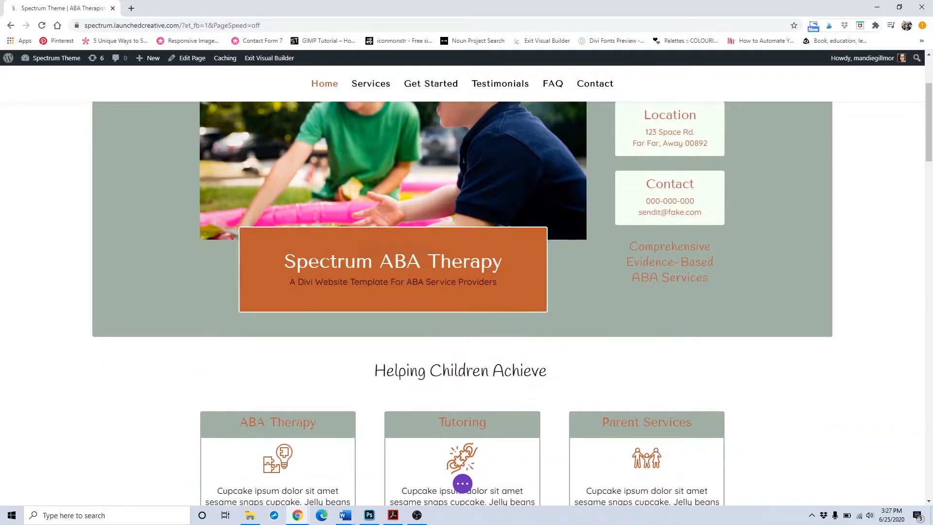
scroll(570, 276, down, 3)
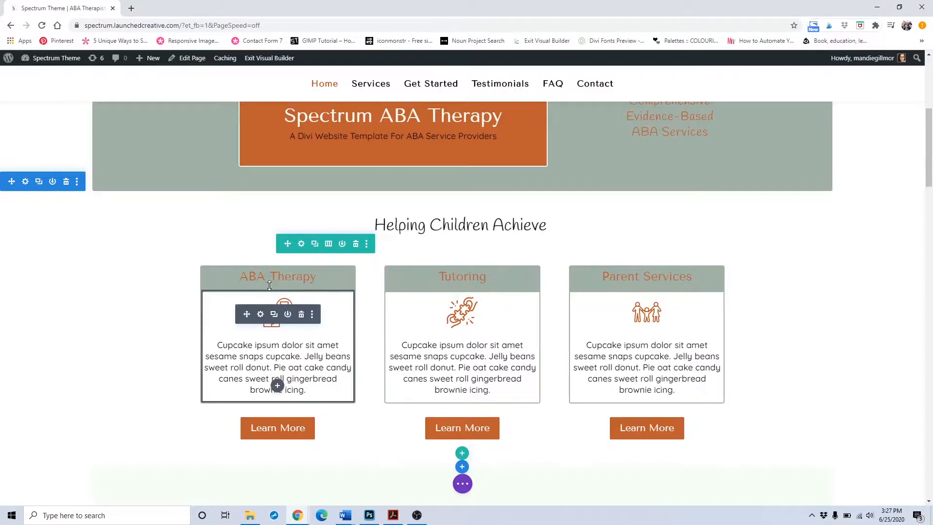
click(261, 271)
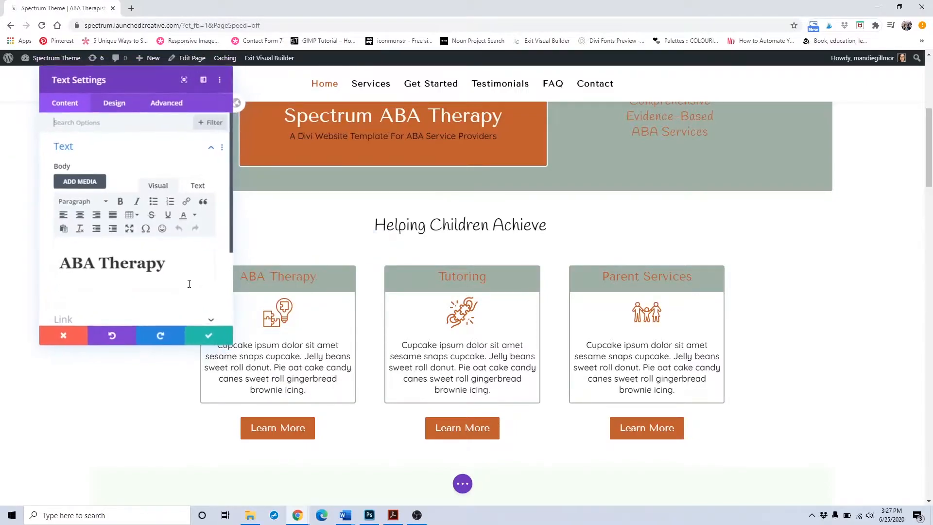
double_click(149, 269)
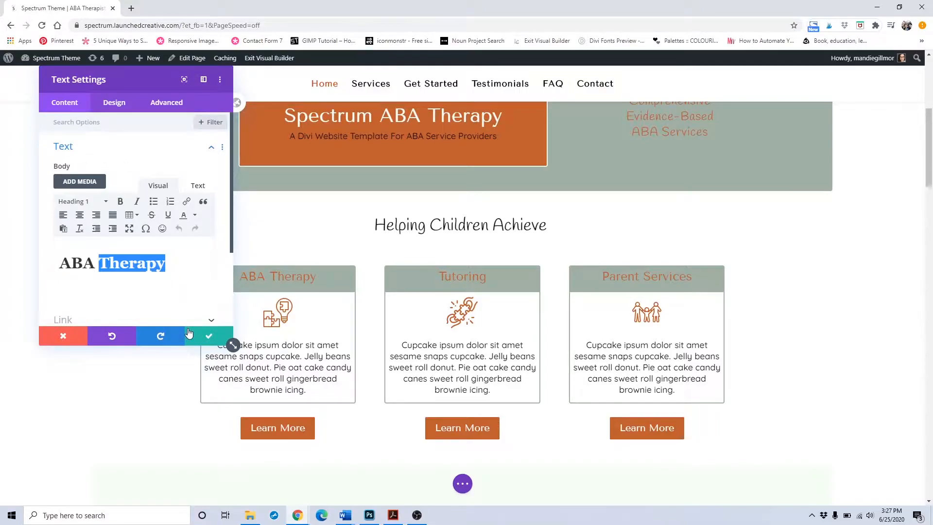
key(BackSpace)
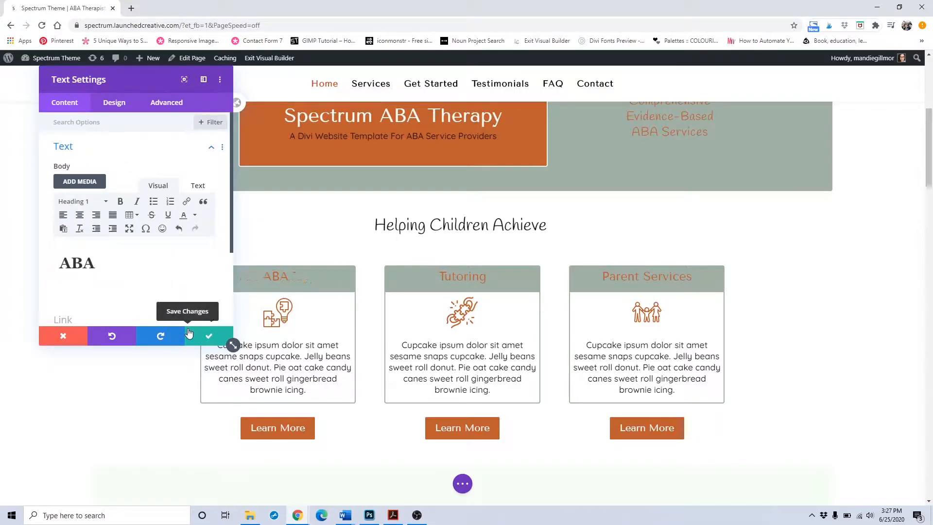
text(Serv)
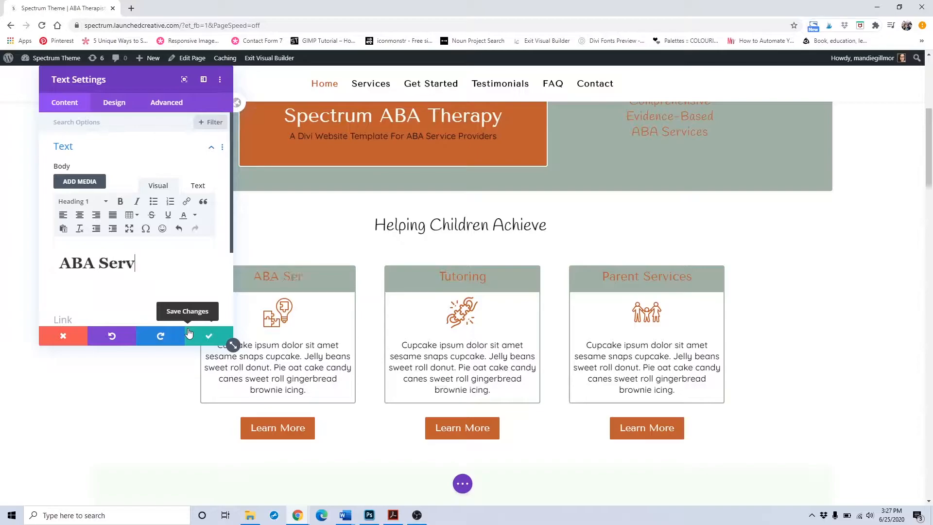
text(ices)
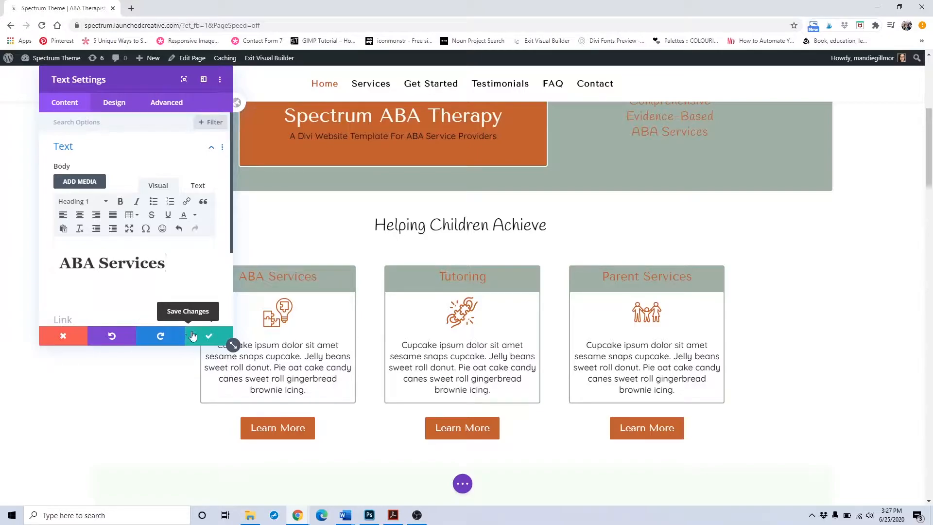
click(189, 333)
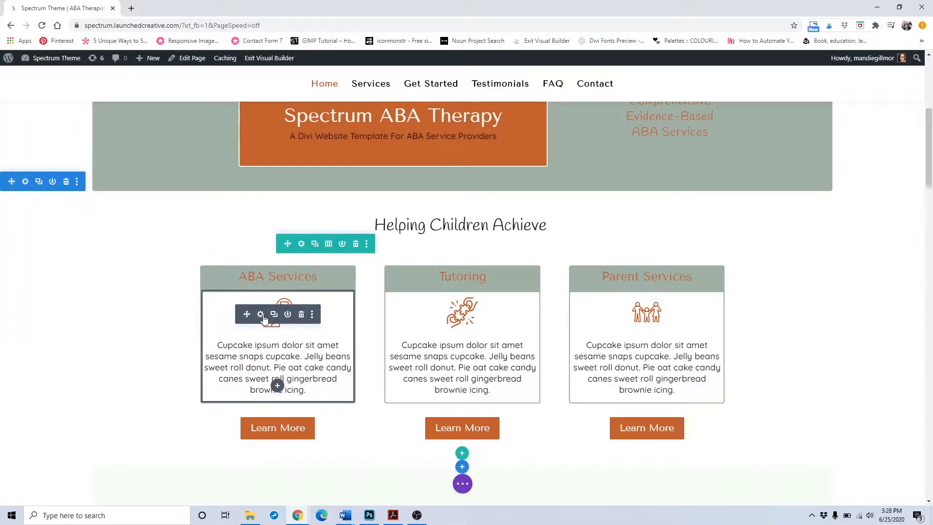
Delete the puzzle-and-bulb icon from the ABA Services card's text and open the media library to insert a replacement.
click(260, 314)
scroll(171, 277, down, 1)
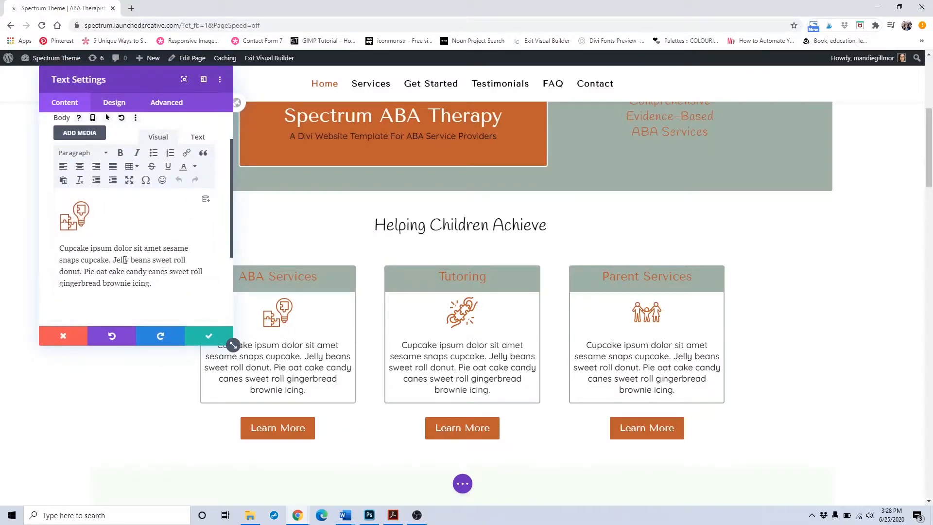
click(79, 219)
key(Delete)
click(80, 133)
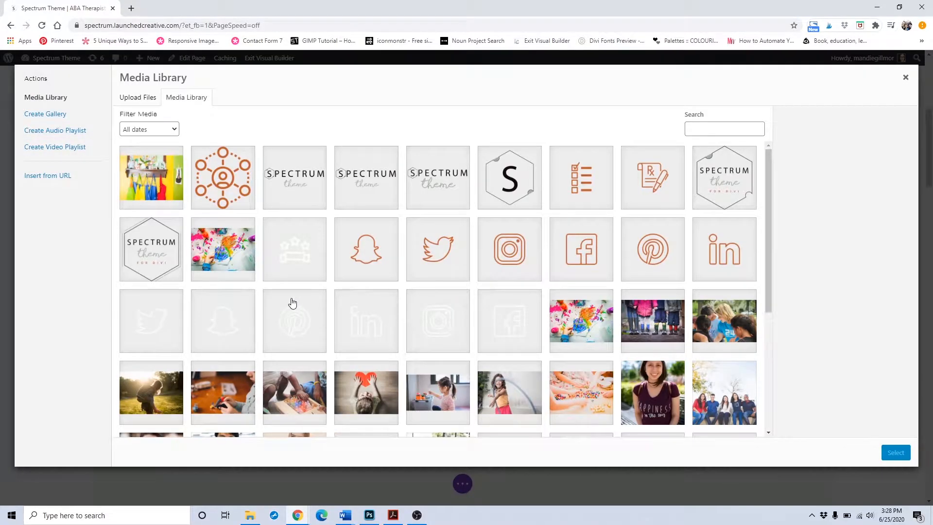
click(137, 97)
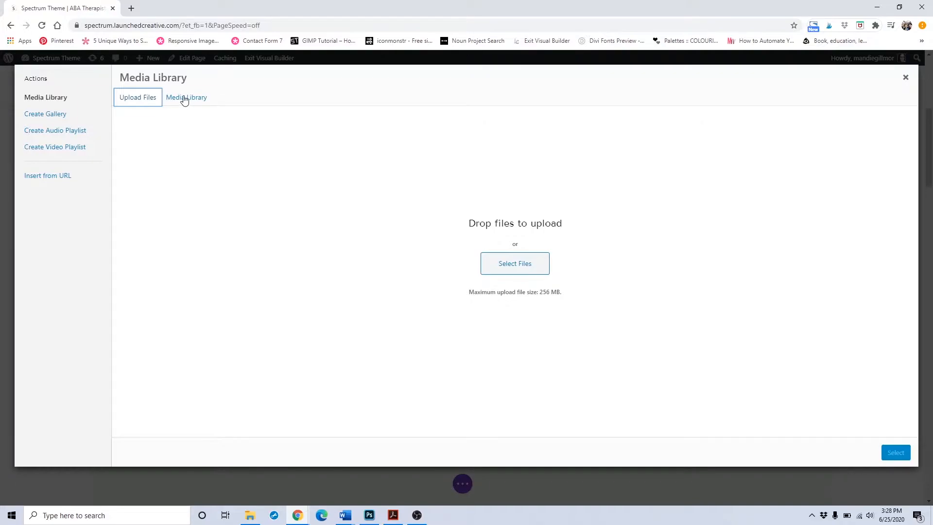
click(485, 259)
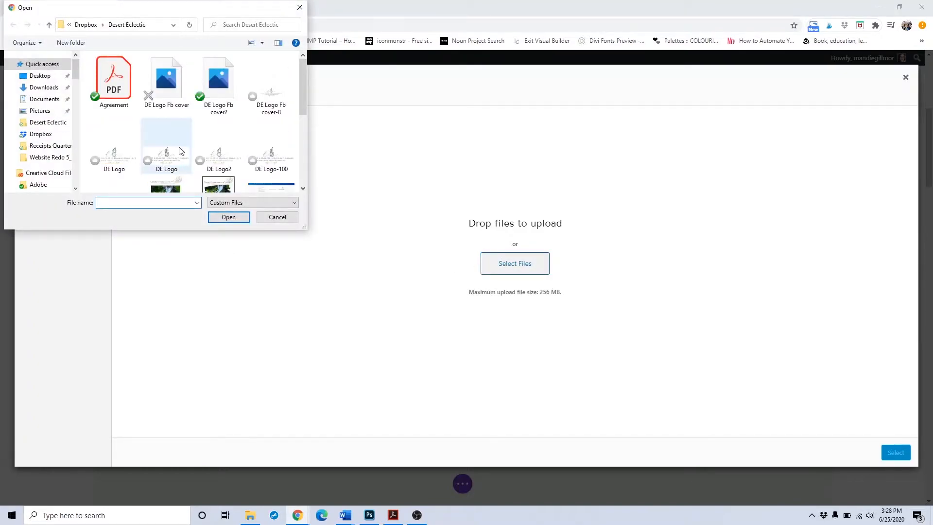
click(277, 217)
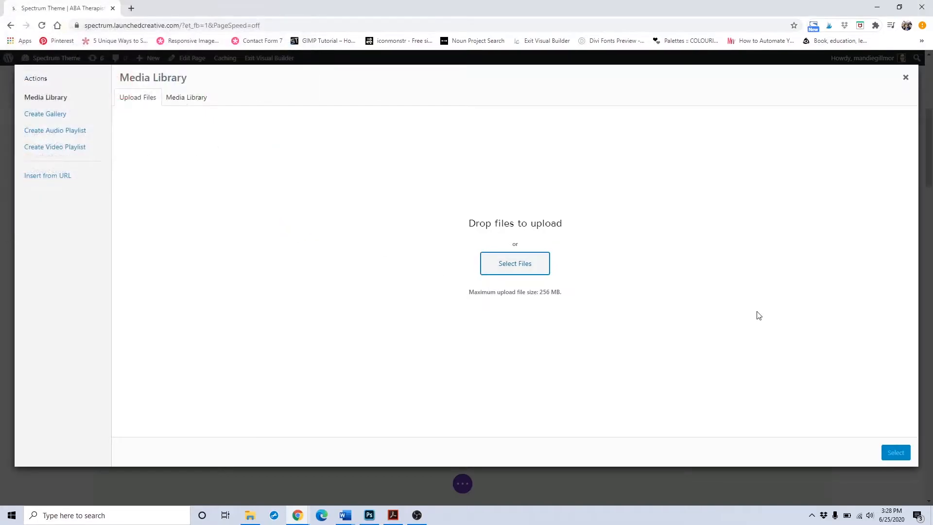
Browse the media library for a replacement icon, close it without choosing one, and discard the ABA Services card's text changes.
click(178, 100)
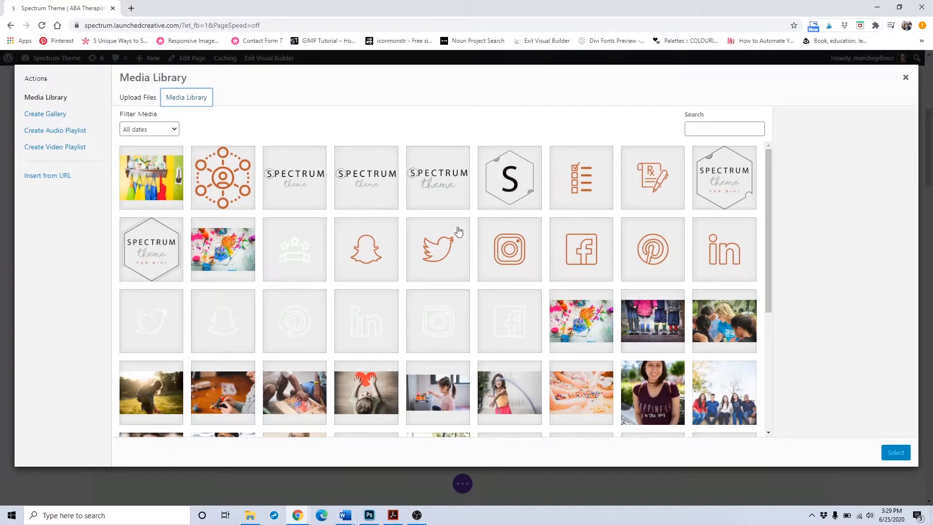
scroll(451, 231, down, 3)
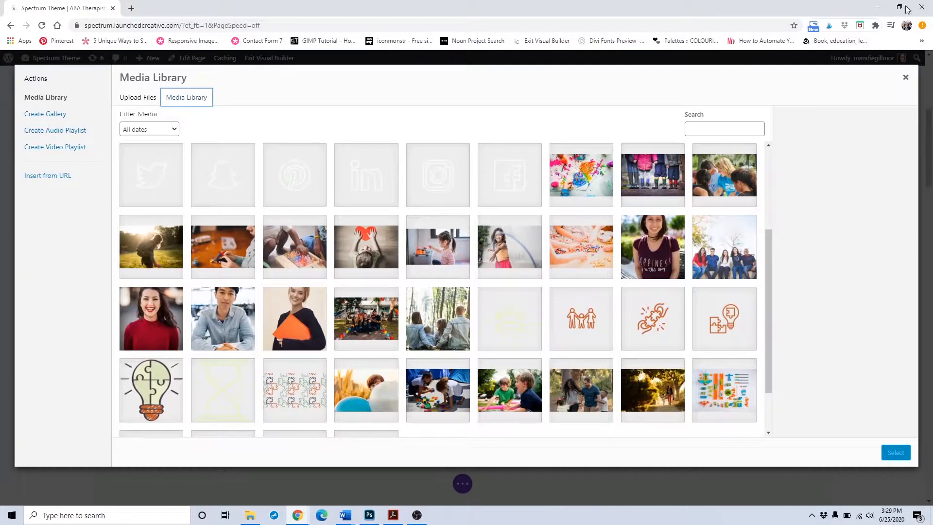
click(905, 79)
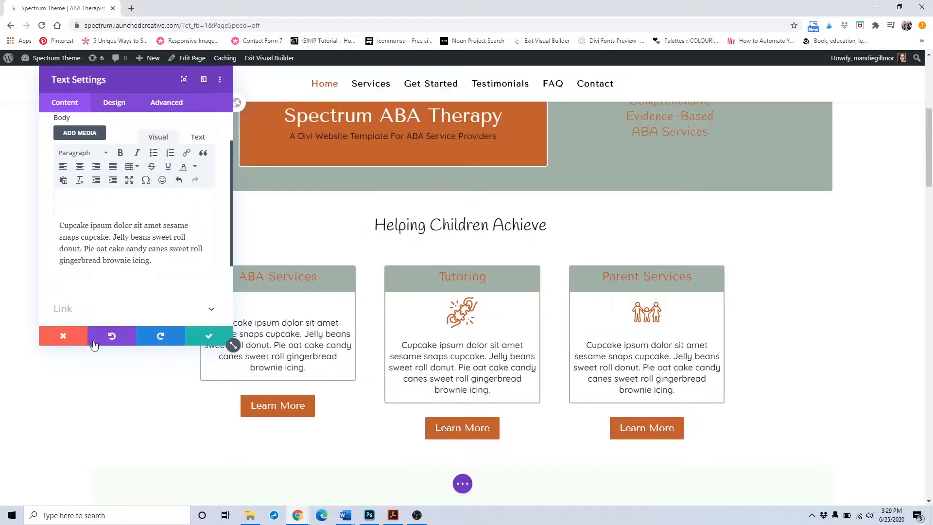
click(64, 335)
Try replacing the ABA Services card's paragraph with "Your Text goes here" while keeping its icon, and discard the change.
mouse_move(297, 364)
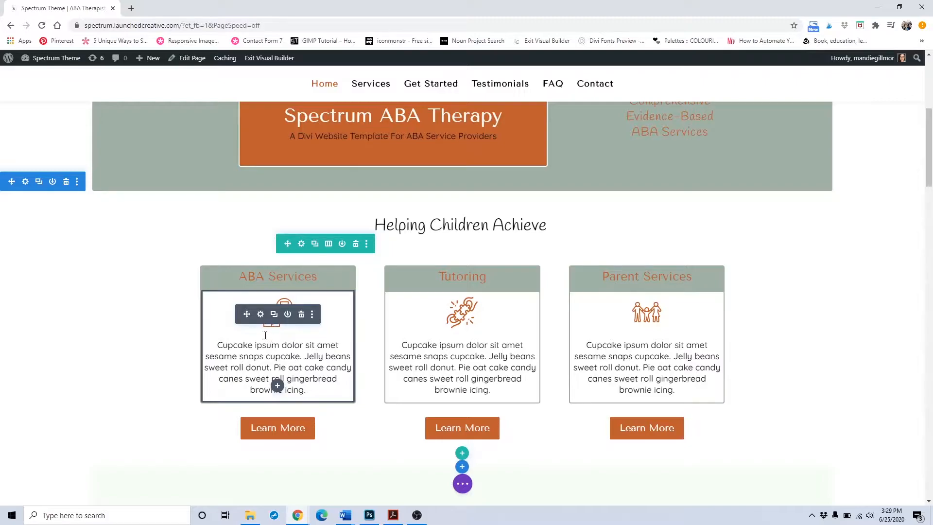
triple_click(270, 362)
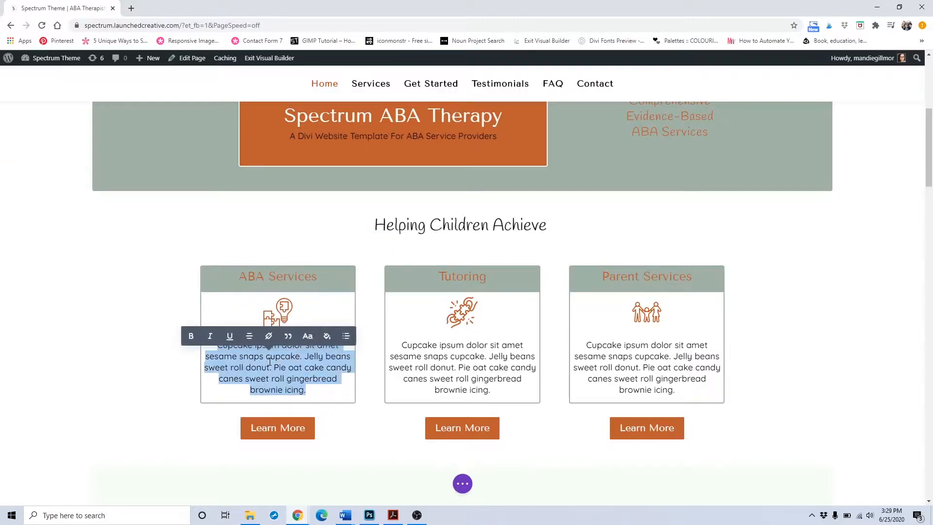
click(324, 392)
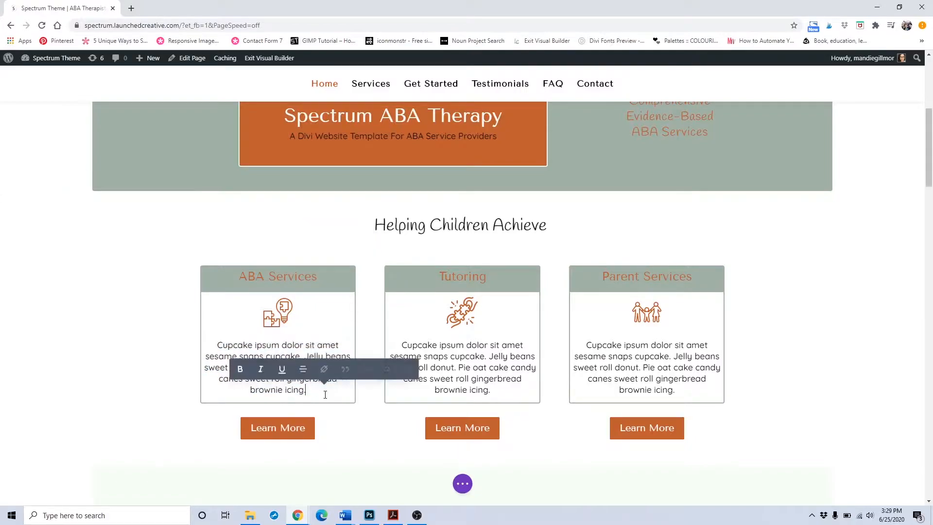
click(157, 357)
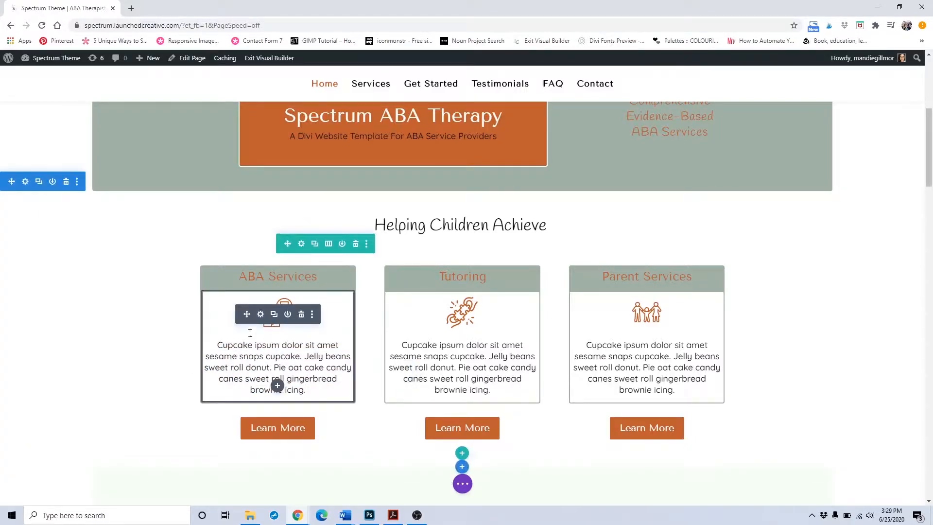
click(260, 316)
scroll(136, 219, down, 2)
double_click(130, 221)
triple_click(130, 221)
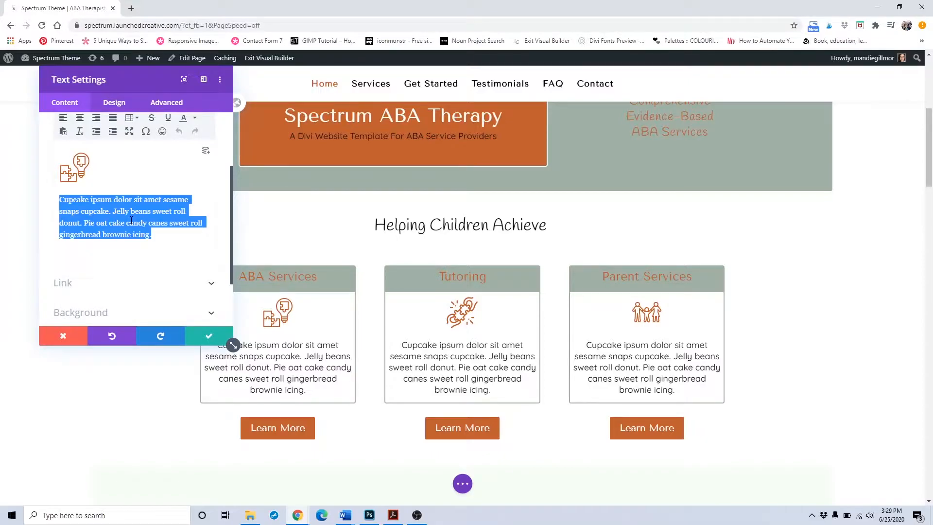
text(Your Text goes here)
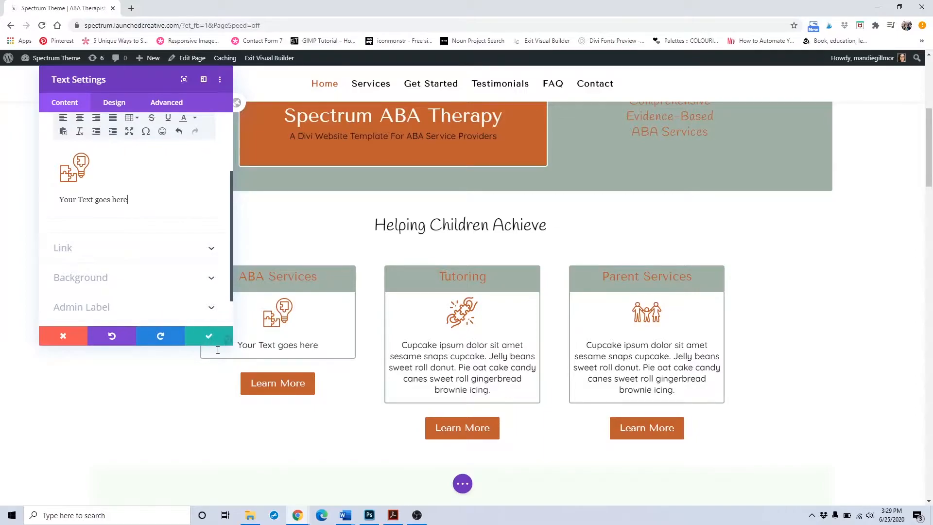
click(68, 343)
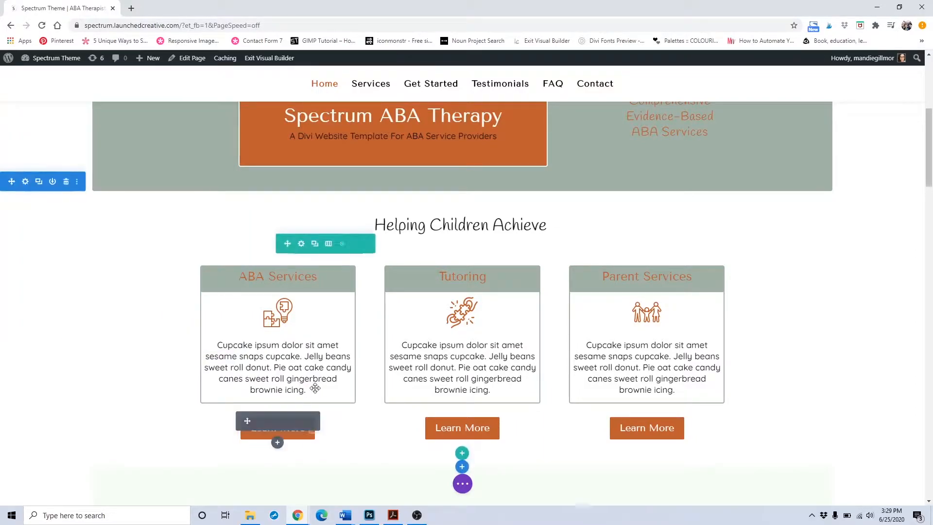
Try the label "Click To Learn" on the button below the ABA Services card.
scroll(276, 335, down, 1)
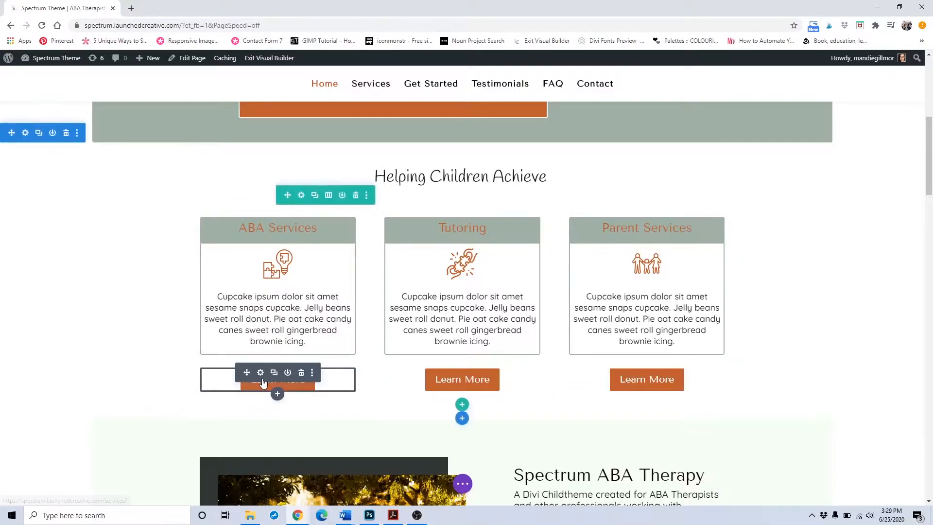
click(266, 380)
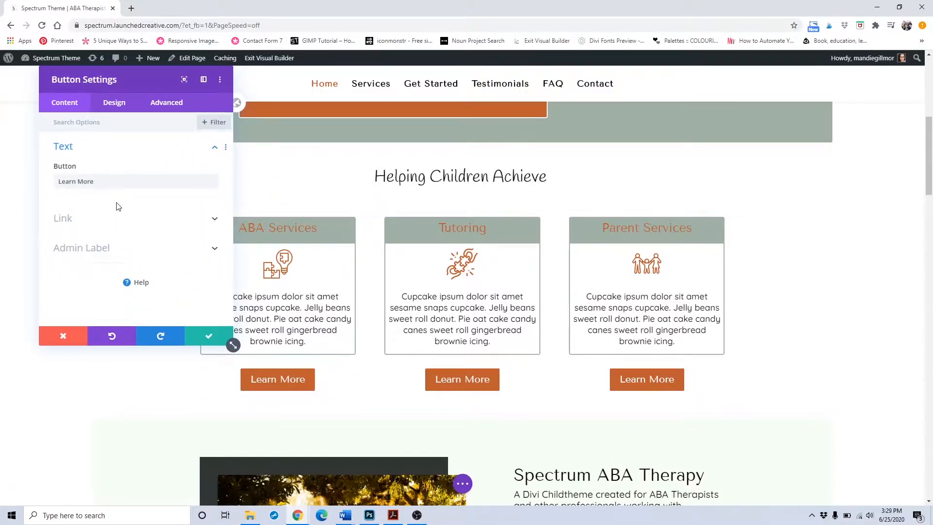
triple_click(114, 187)
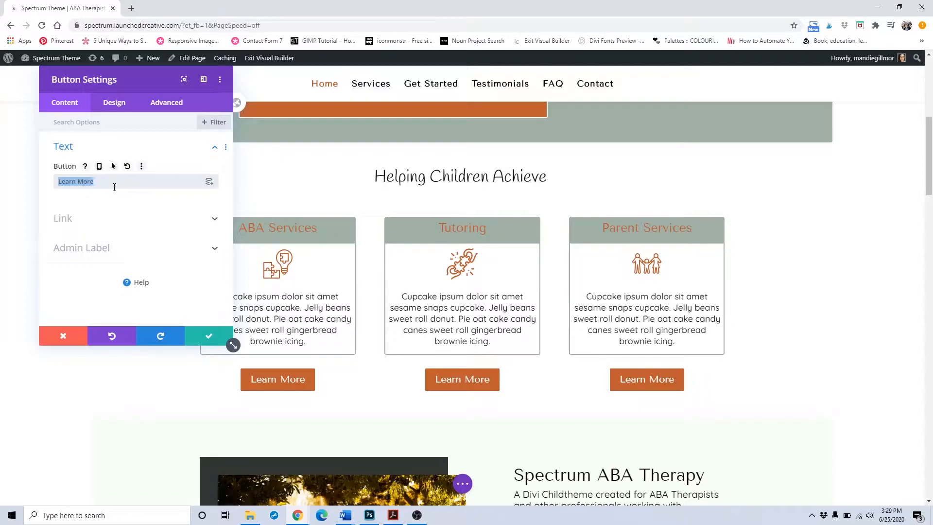
text(Cl)
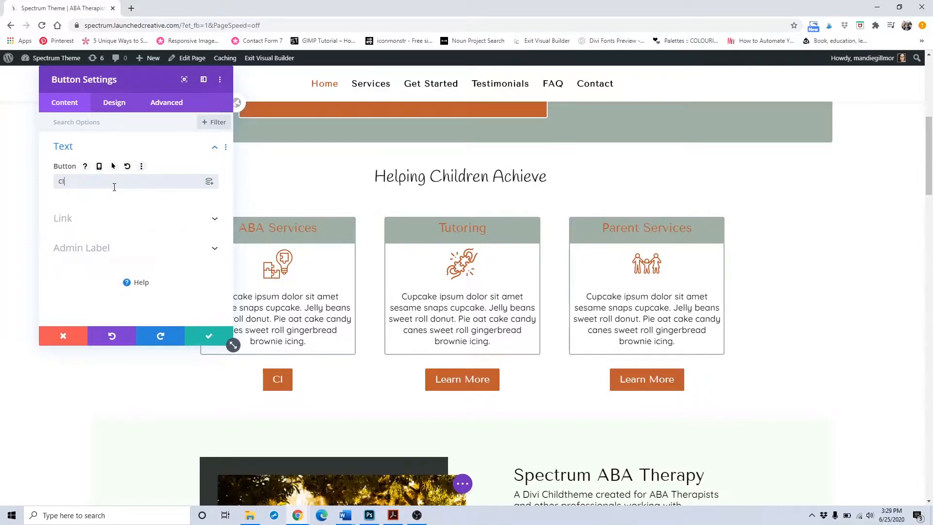
text(ick To Learn)
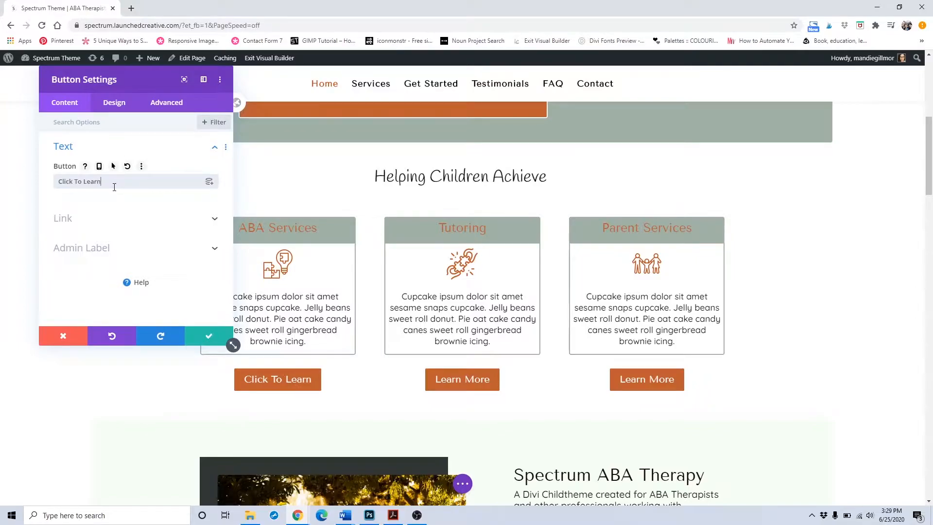
Look at the page link options of the ABA Services card's button and discard the button's changes.
click(119, 219)
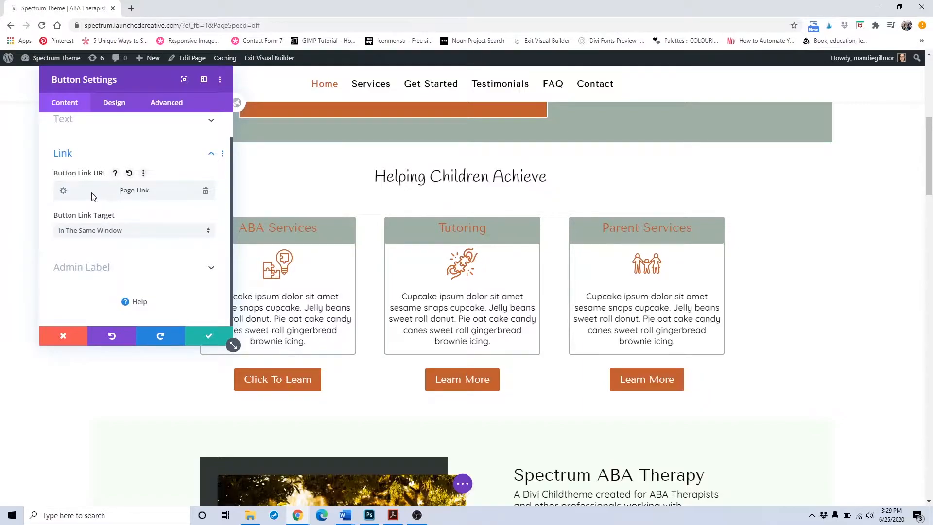
click(64, 191)
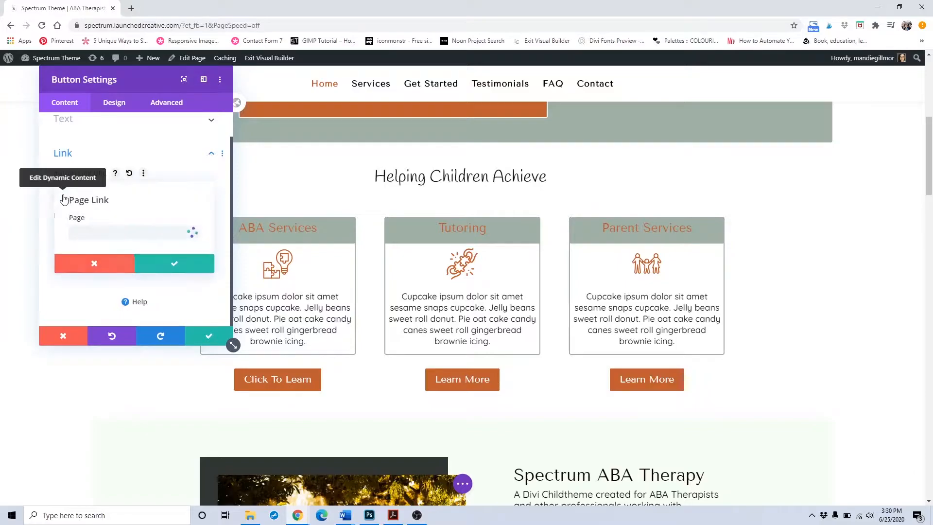
click(164, 266)
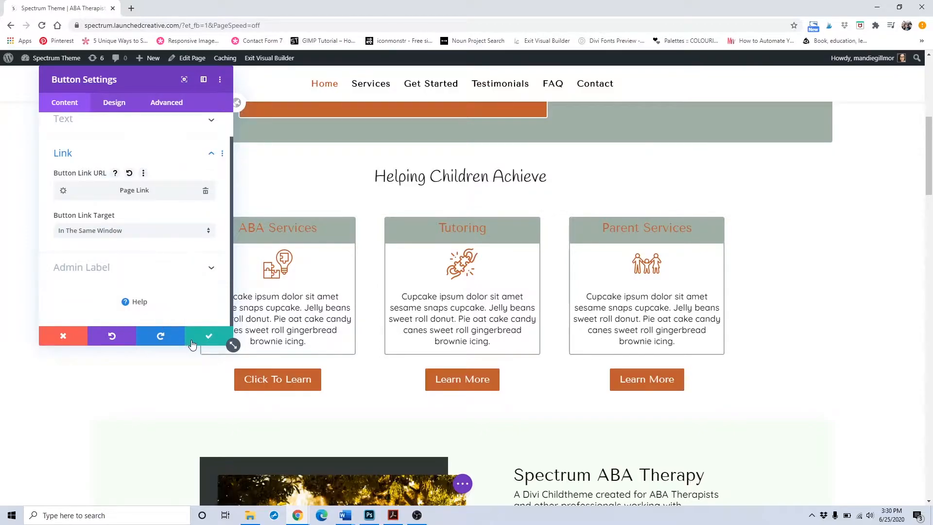
click(63, 335)
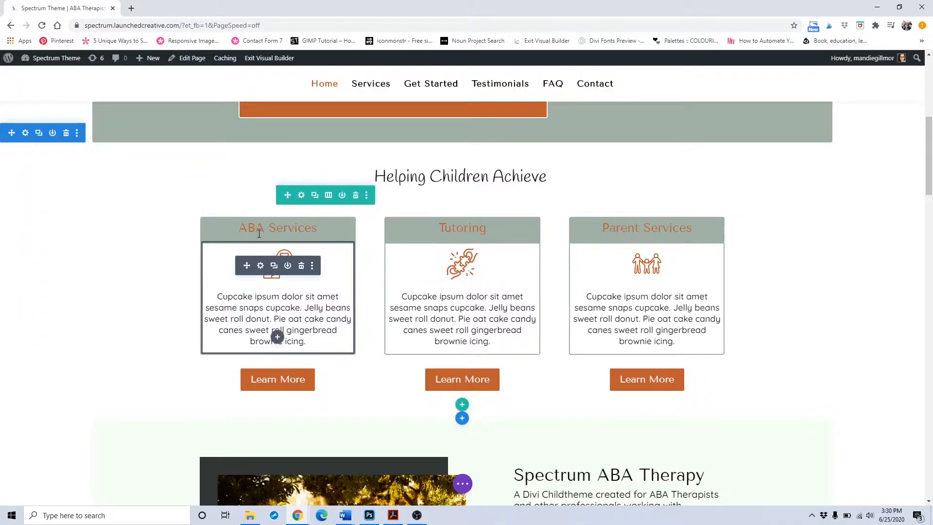
Set the background color of the ABA Services heading to the dark shade #282b26 and save the text module.
mouse_move(260, 229)
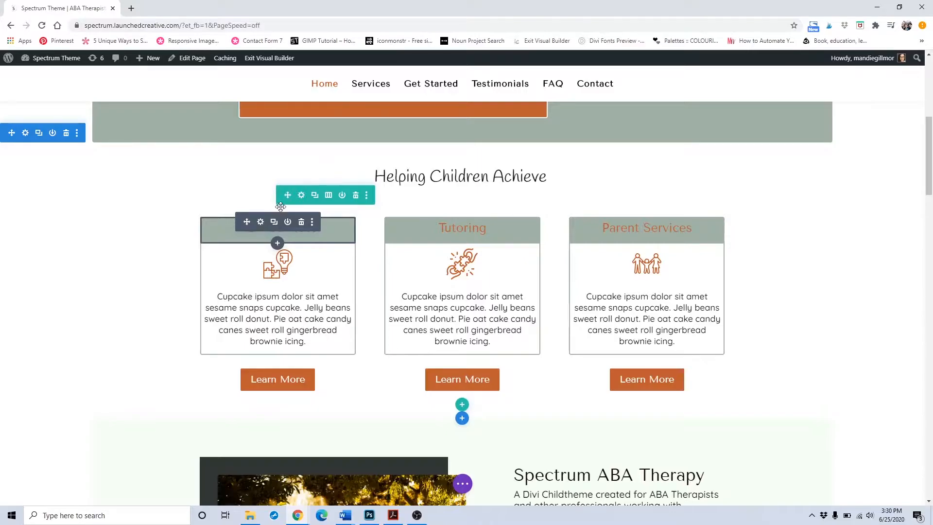
mouse_move(413, 223)
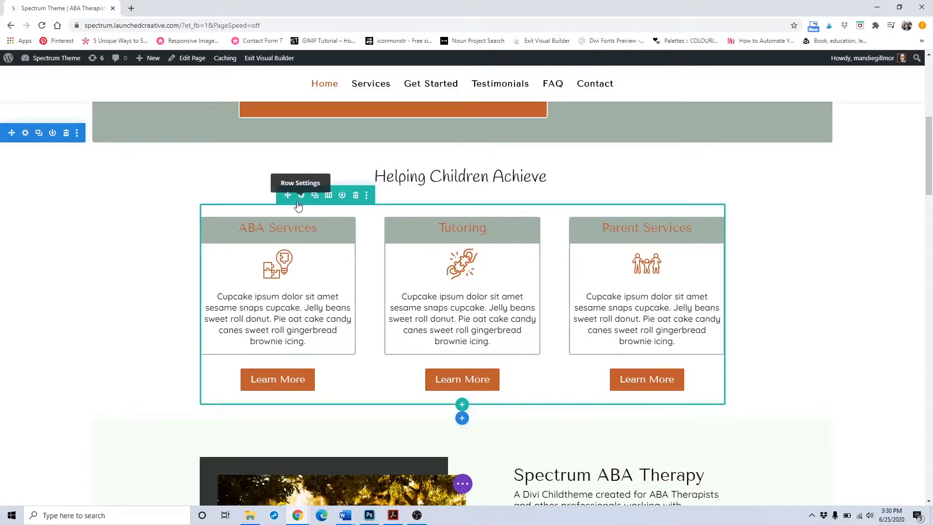
click(261, 222)
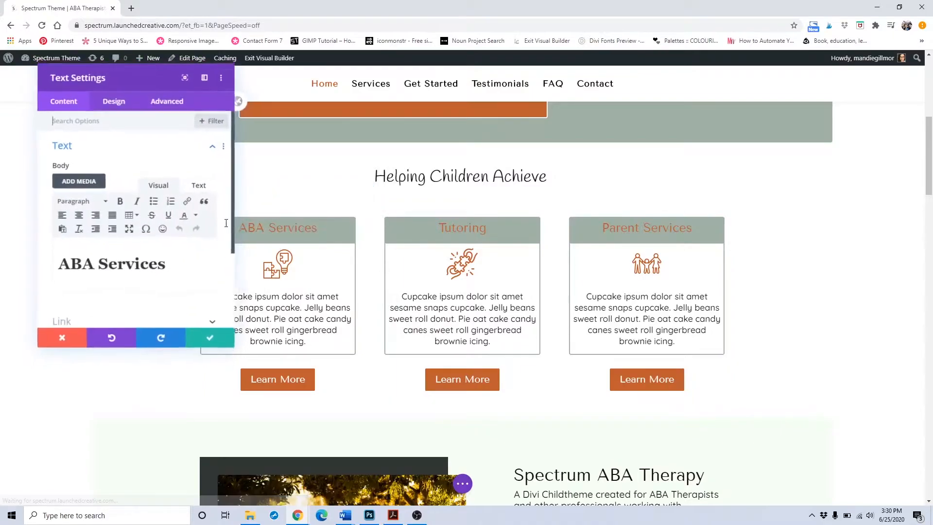
click(105, 241)
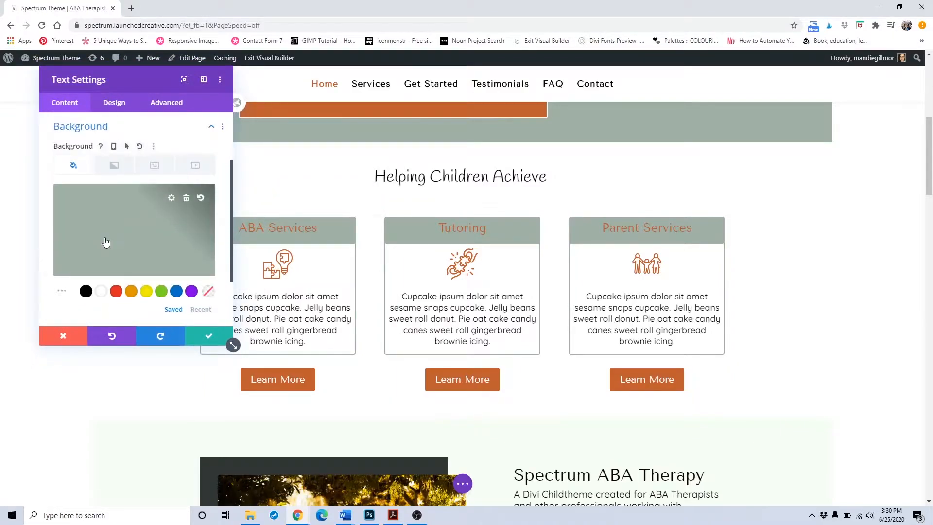
click(201, 311)
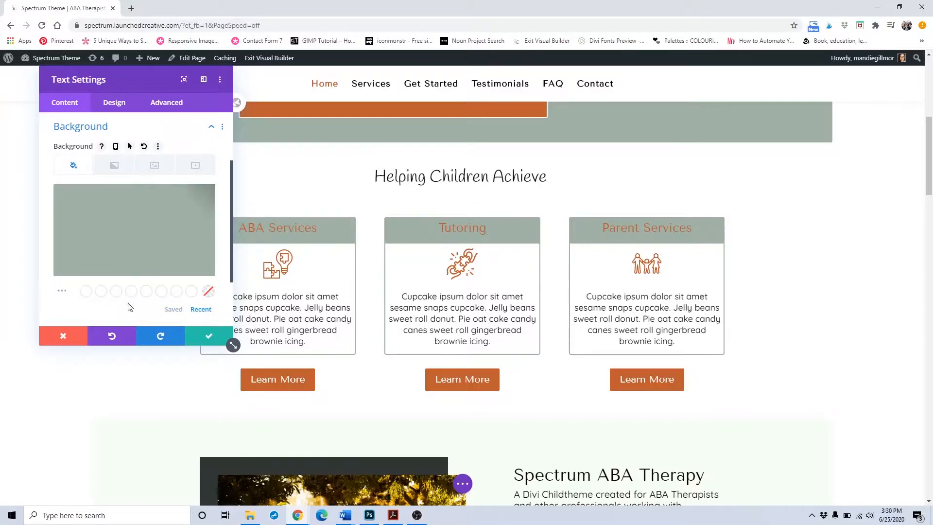
click(173, 310)
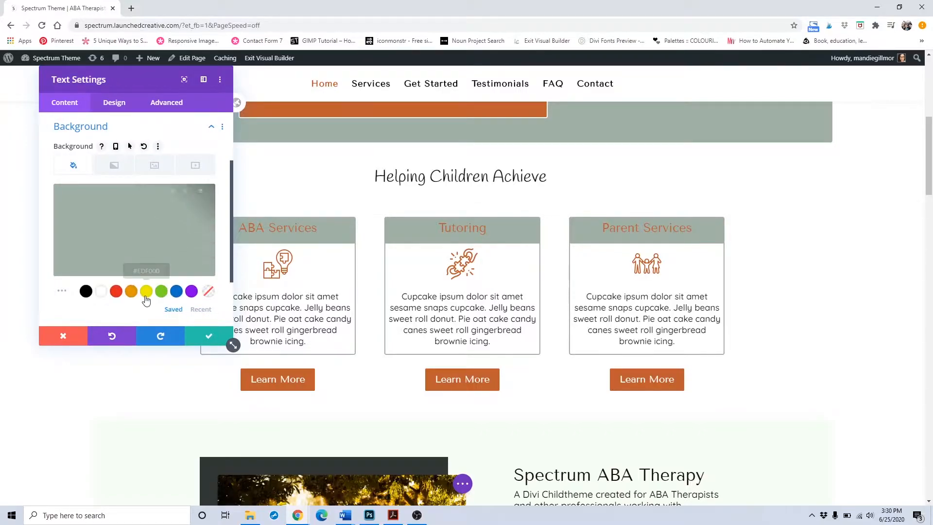
click(134, 240)
drag(118, 215, 96, 264)
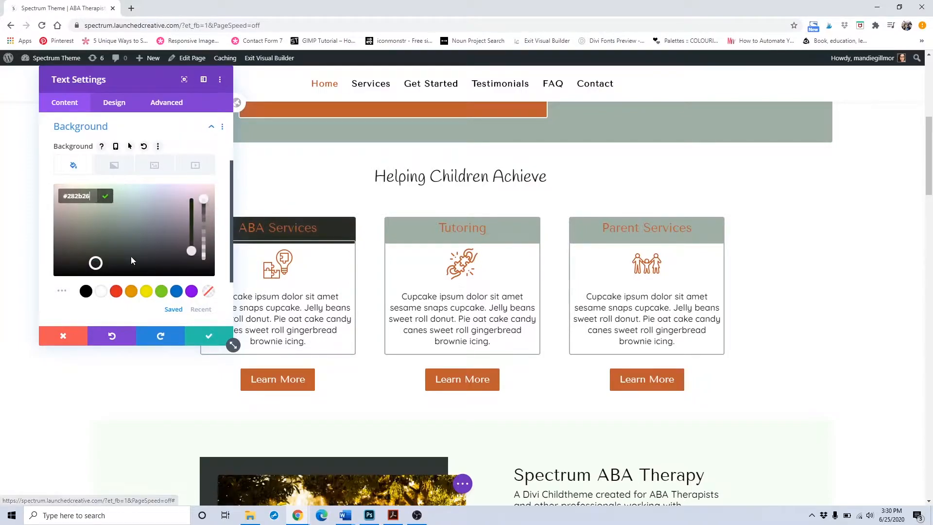
click(203, 334)
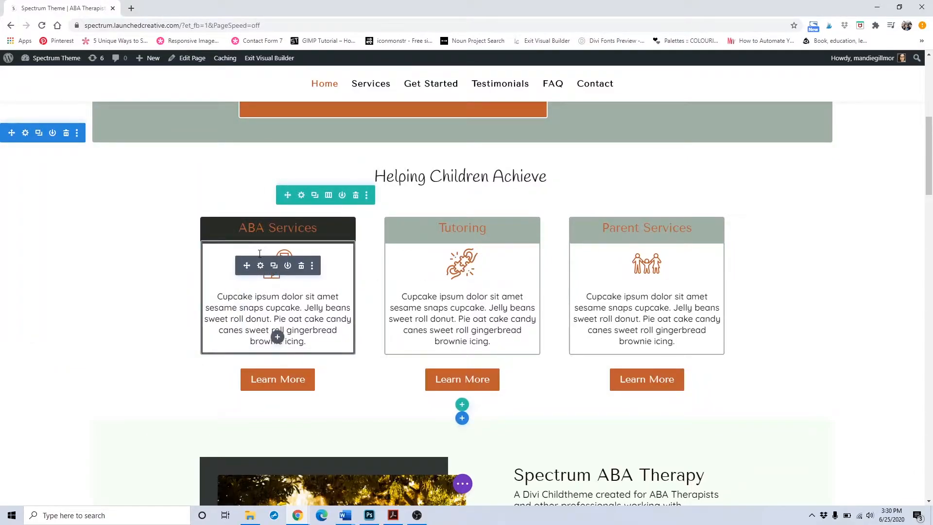
Set the border color of the ABA Services card's body text module to the recently used dark shade and save it.
click(260, 265)
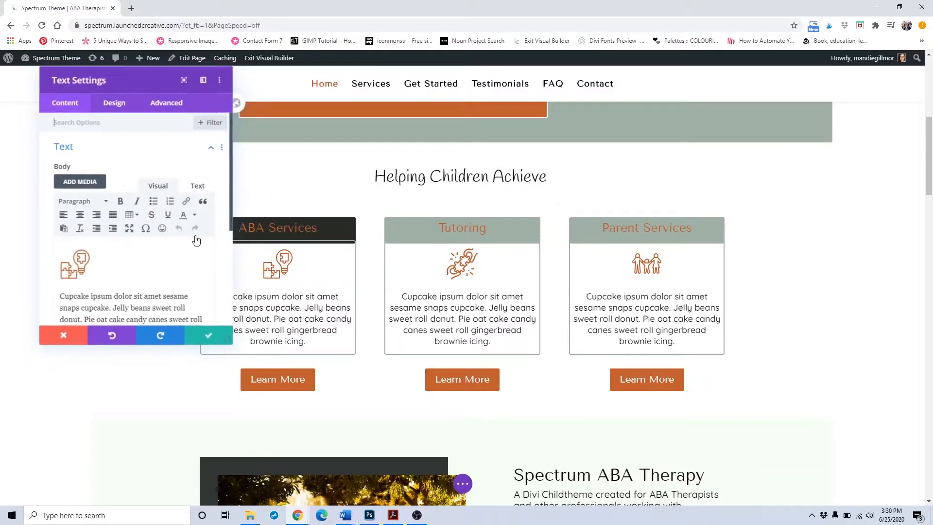
click(104, 103)
click(68, 265)
scroll(83, 267, down, 5)
scroll(83, 267, down, 1)
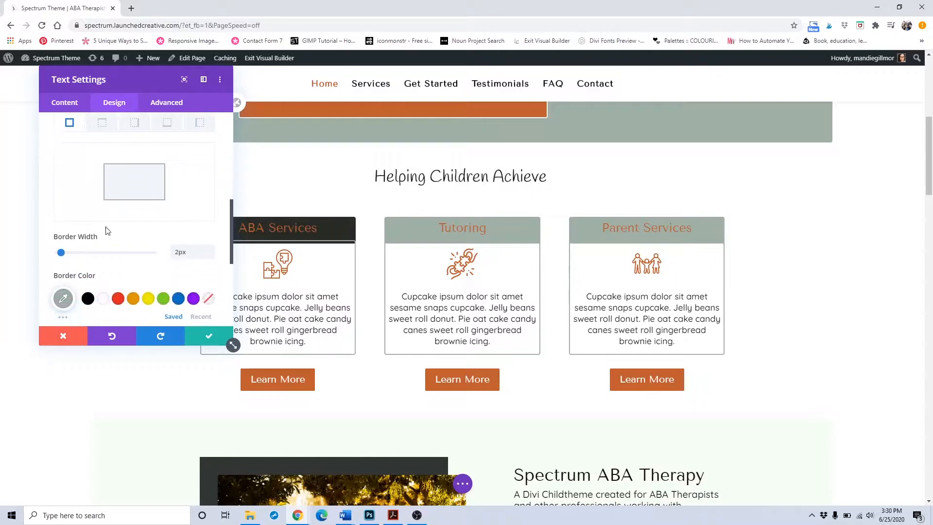
scroll(68, 287, down, 1)
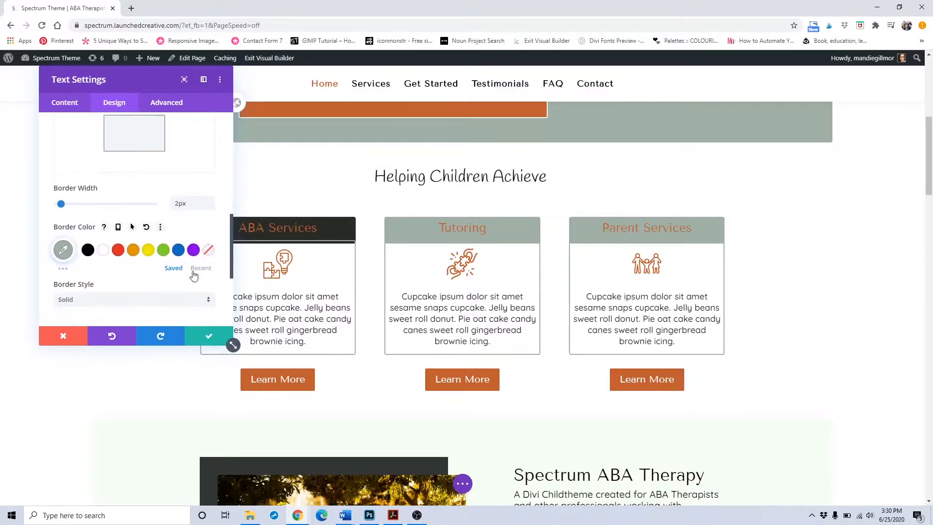
click(199, 269)
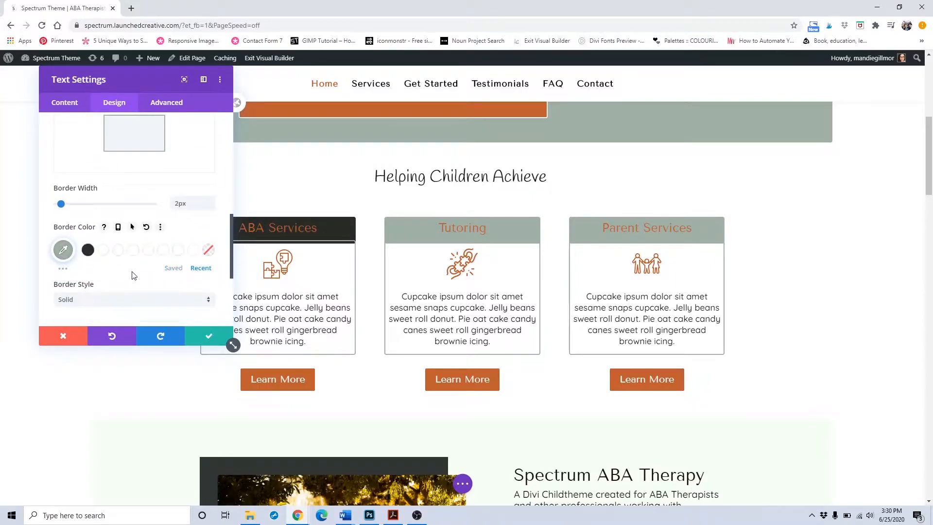
click(88, 251)
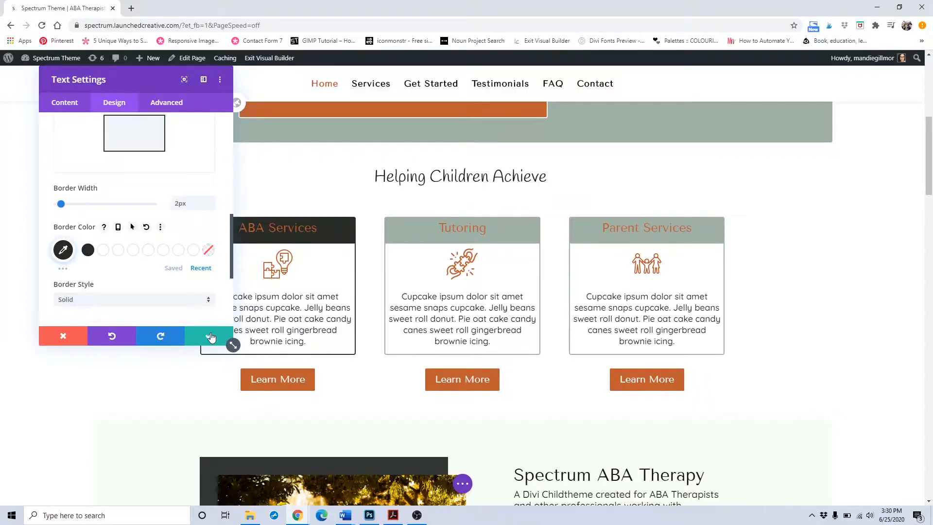
click(210, 336)
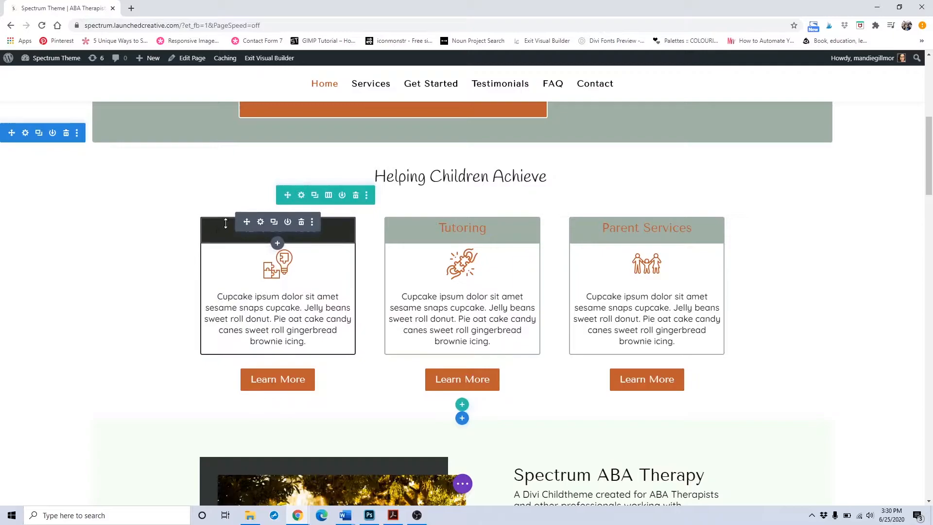
Set the background color of the hero section to the recently used dark shade #282b26 and save the section.
scroll(220, 257, up, 8)
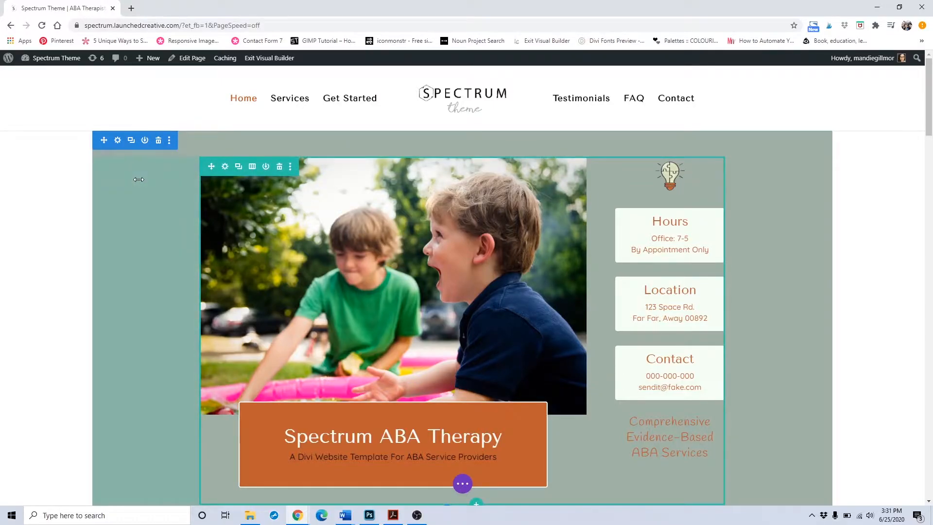
click(118, 140)
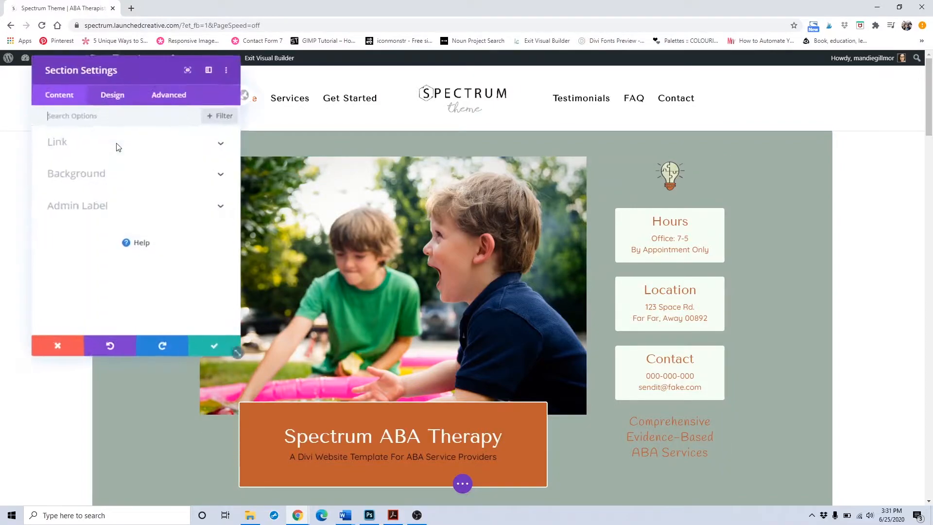
click(106, 177)
scroll(104, 199, down, 2)
click(201, 260)
click(88, 246)
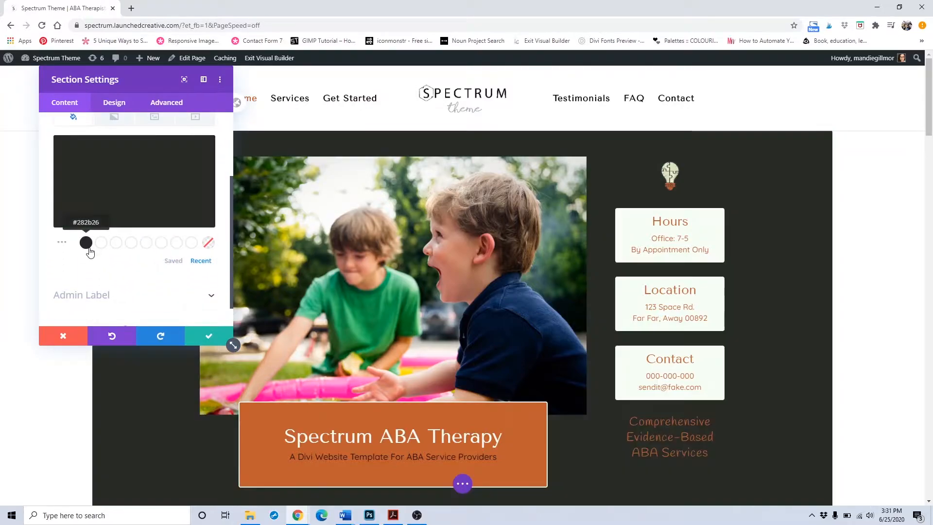
scroll(146, 287, down, 1)
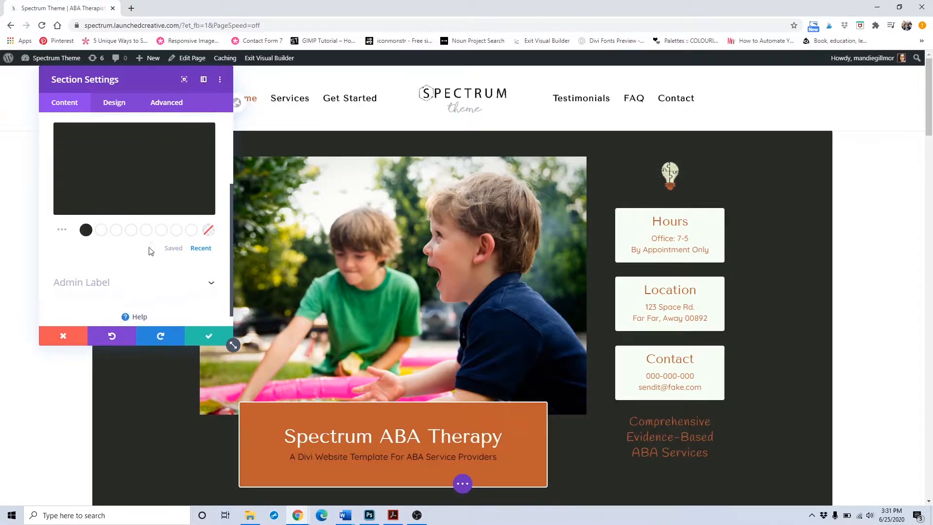
click(190, 341)
Set the background of the Spectrum ABA Therapy title box to the saved blue, adjust it to teal, and save the module.
scroll(265, 343, down, 2)
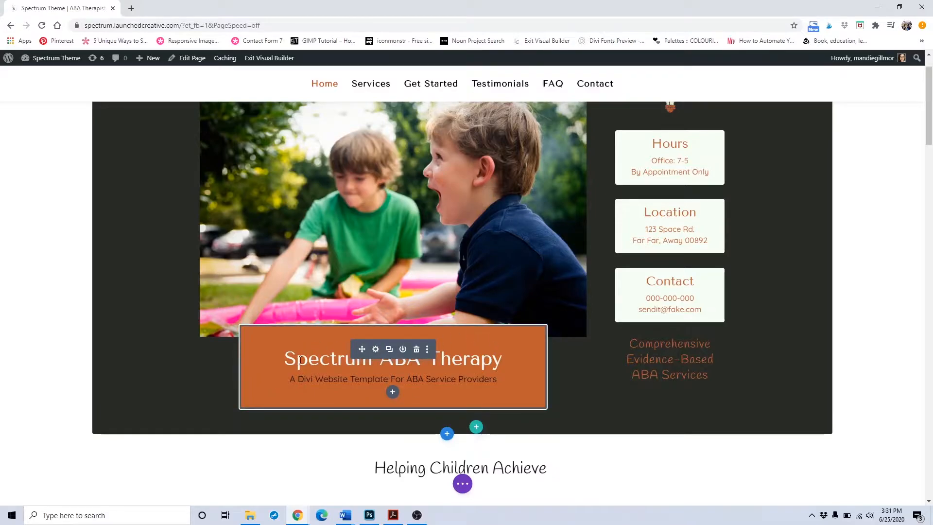
click(375, 350)
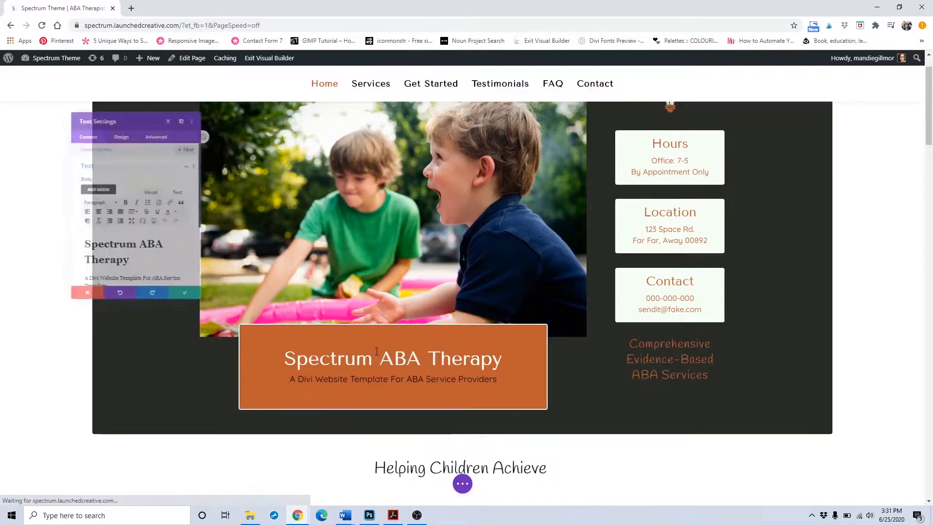
scroll(99, 232, down, 4)
click(97, 232)
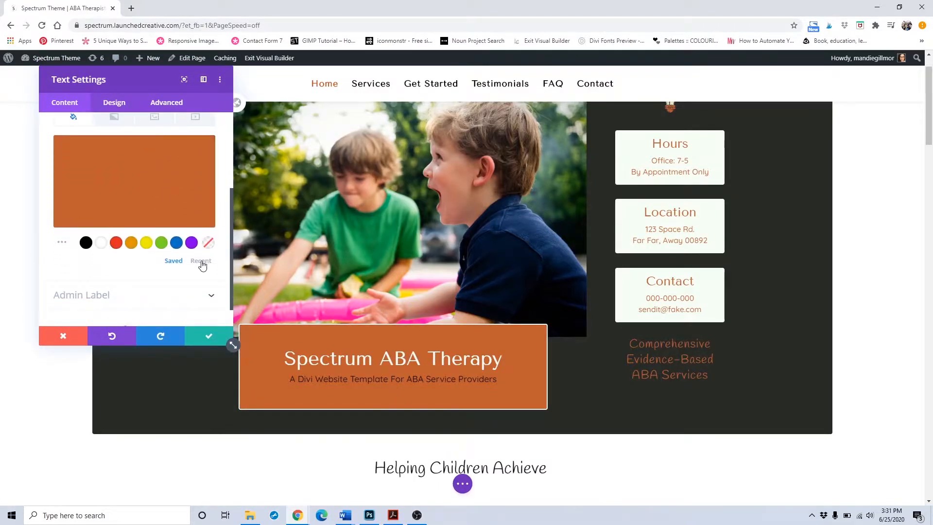
click(201, 261)
click(170, 262)
click(177, 242)
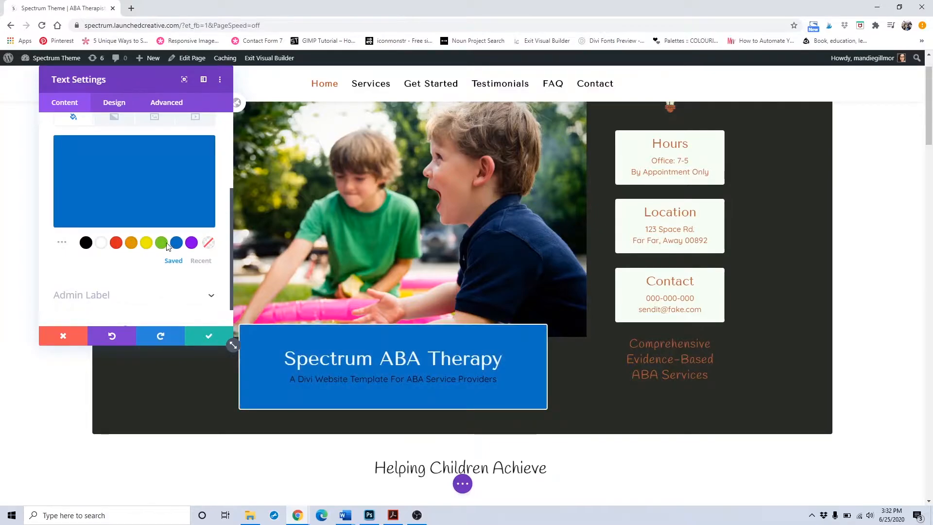
click(133, 189)
click(141, 175)
mouse_move(141, 174)
mouse_down()
mouse_move(146, 162)
mouse_move(139, 170)
mouse_up()
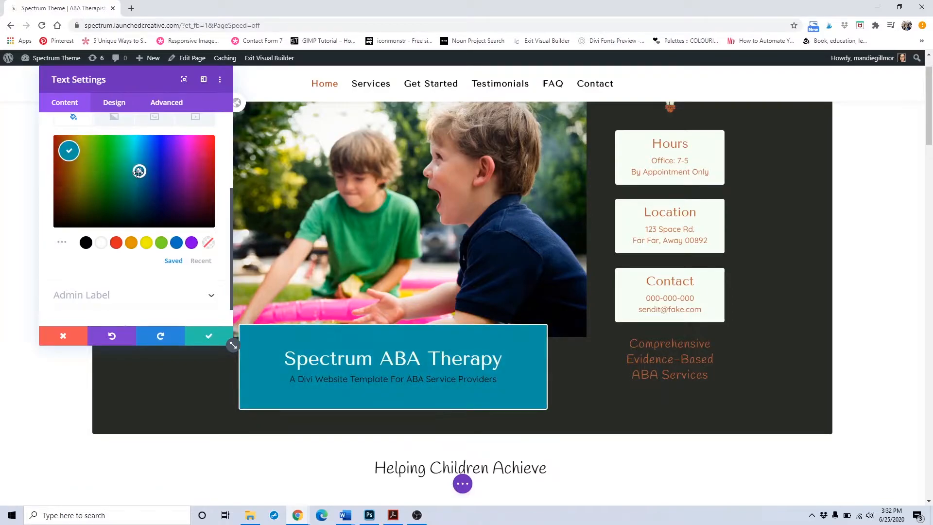
click(193, 337)
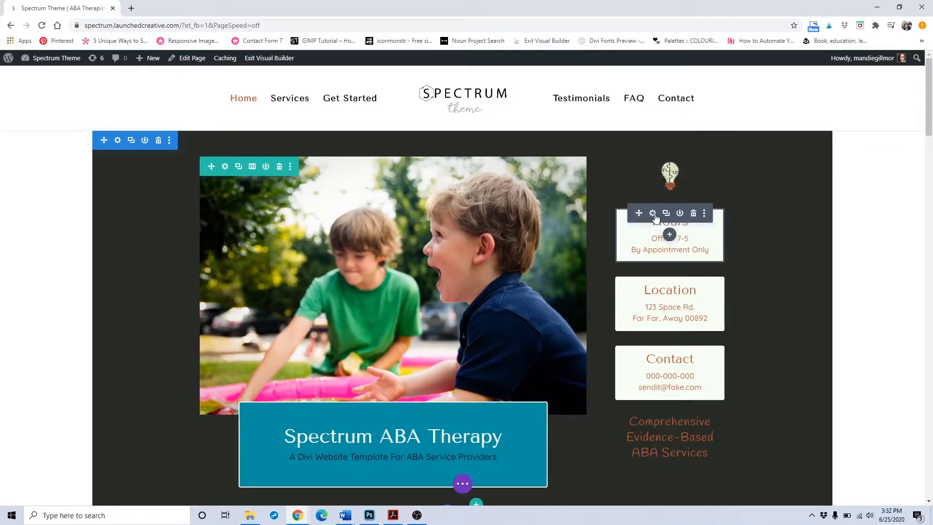
Set the background color of the Hours box to the recently used teal #0993a3.
click(652, 213)
scroll(122, 243, down, 4)
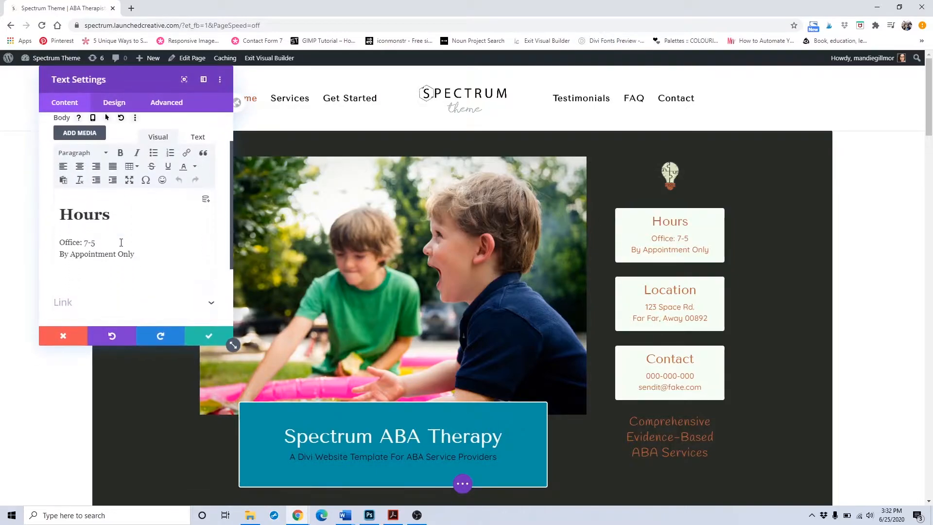
click(119, 246)
scroll(119, 253, down, 3)
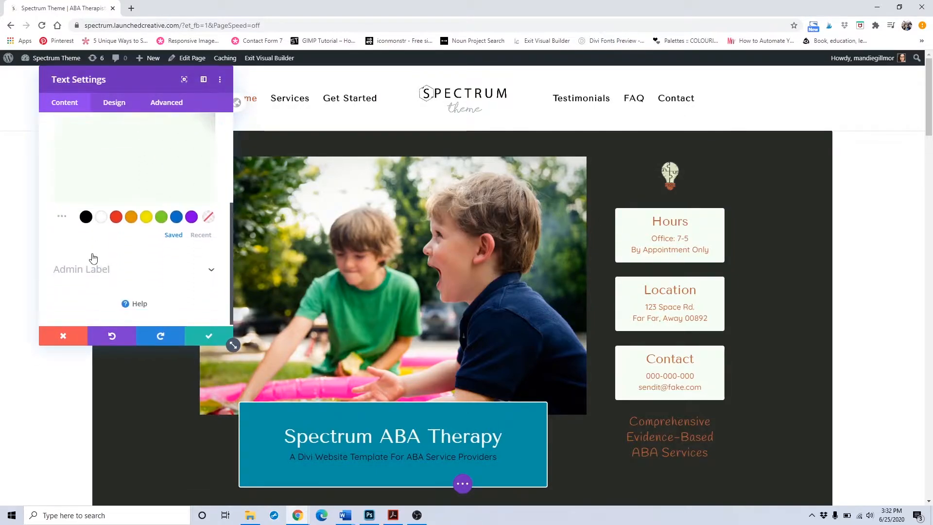
scroll(160, 183, up, 1)
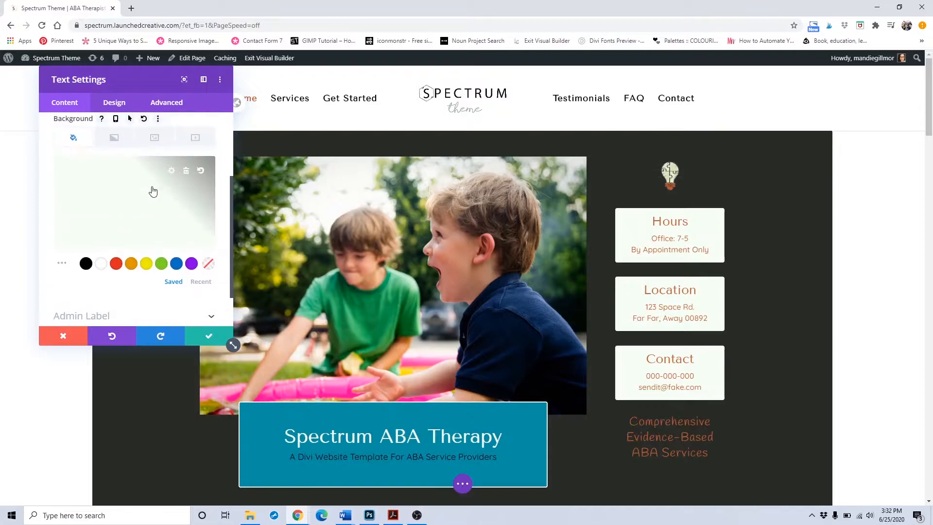
click(197, 283)
click(88, 267)
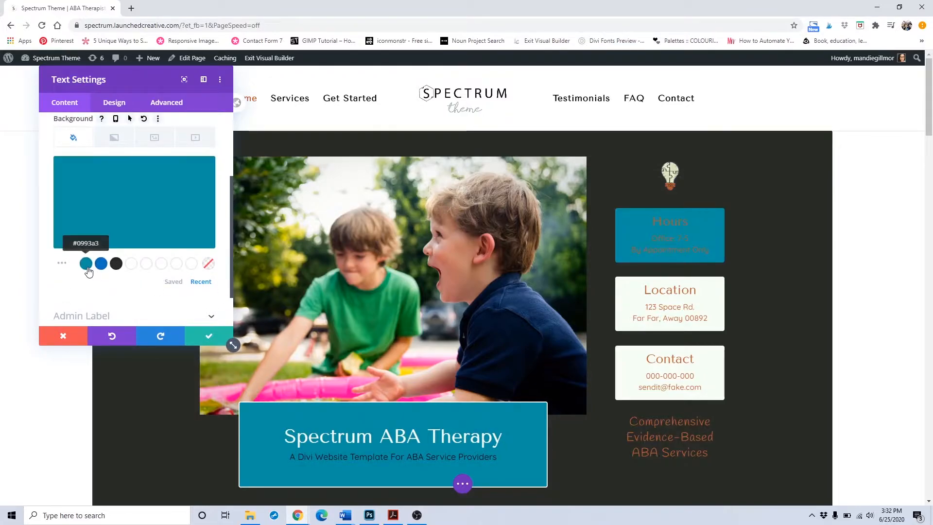
Set the heading text color of the Hours box to the recently used dark shade #282b26.
scroll(136, 182, up, 2)
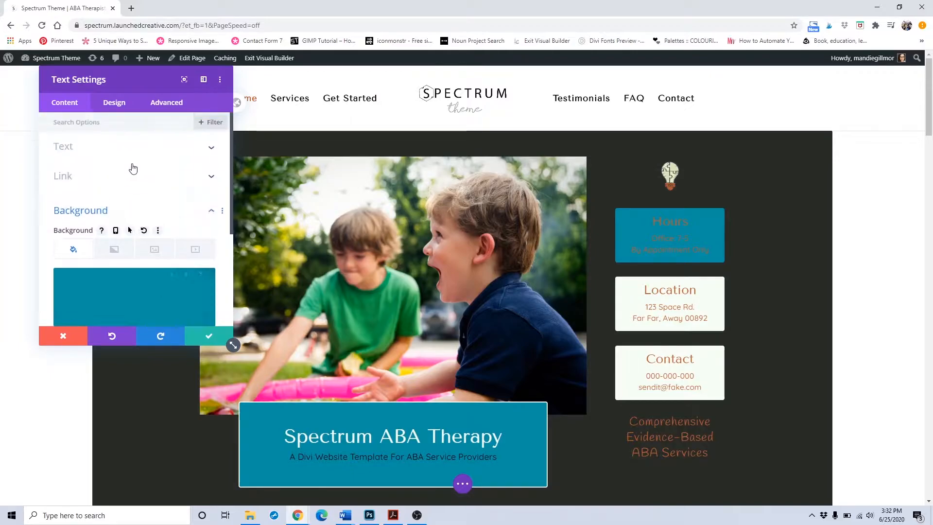
click(120, 107)
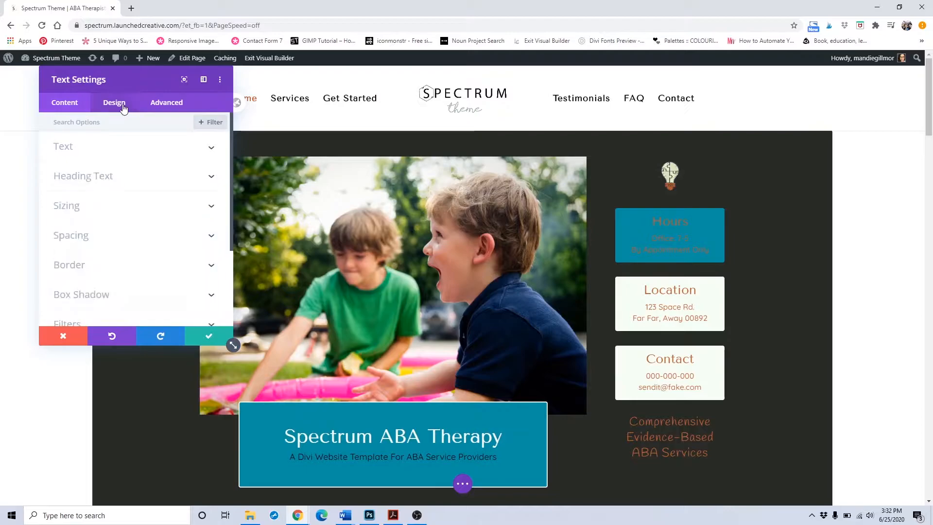
click(107, 177)
scroll(107, 179, down, 1)
scroll(107, 179, down, 2)
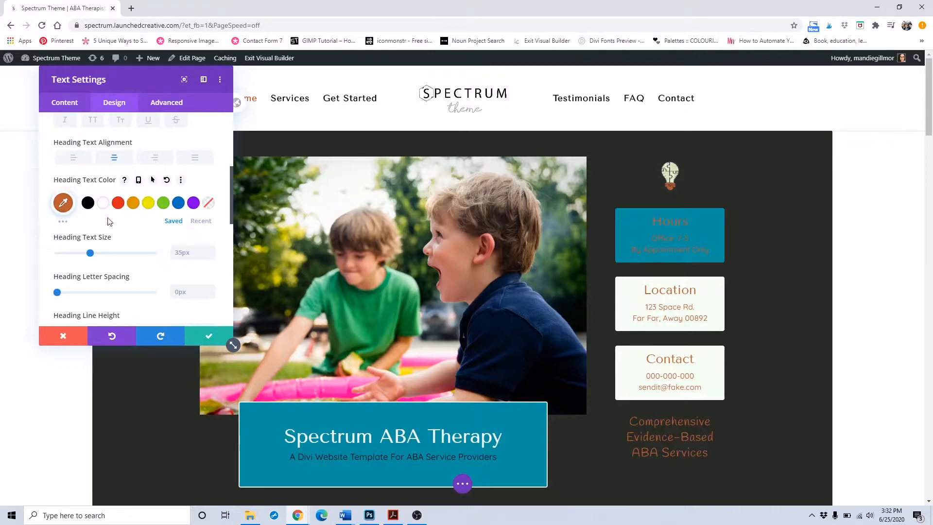
click(199, 221)
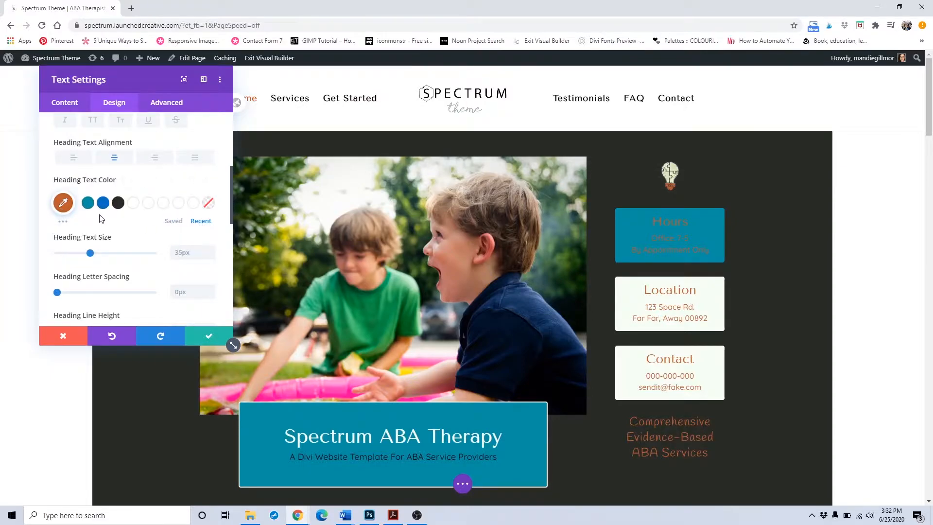
click(118, 205)
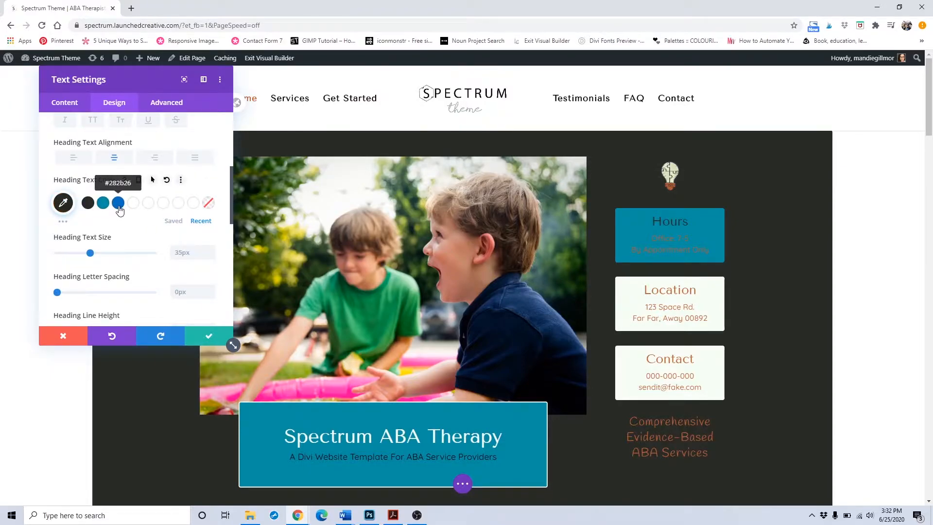
Set the body text color of the Hours box to white #FFFFFF and save the text module.
scroll(118, 195, up, 5)
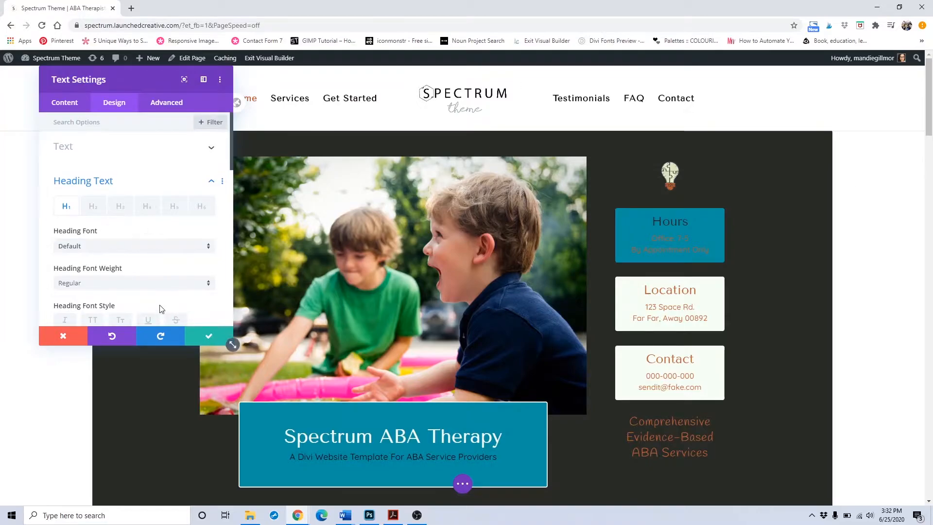
scroll(89, 246, down, 1)
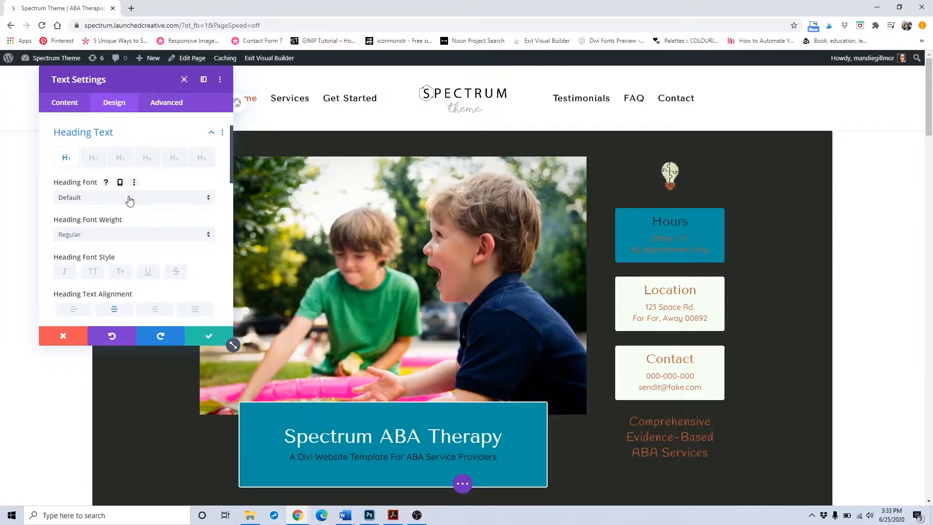
scroll(130, 200, up, 2)
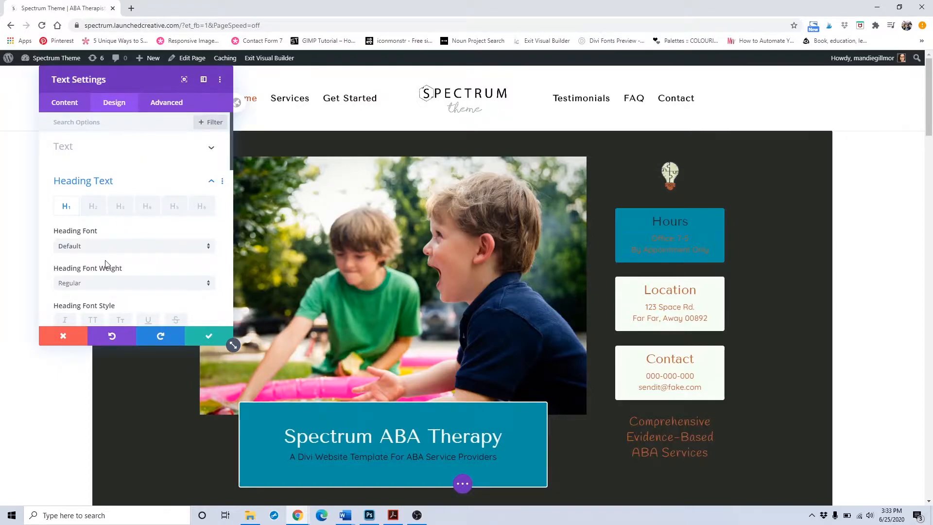
scroll(105, 262, down, 3)
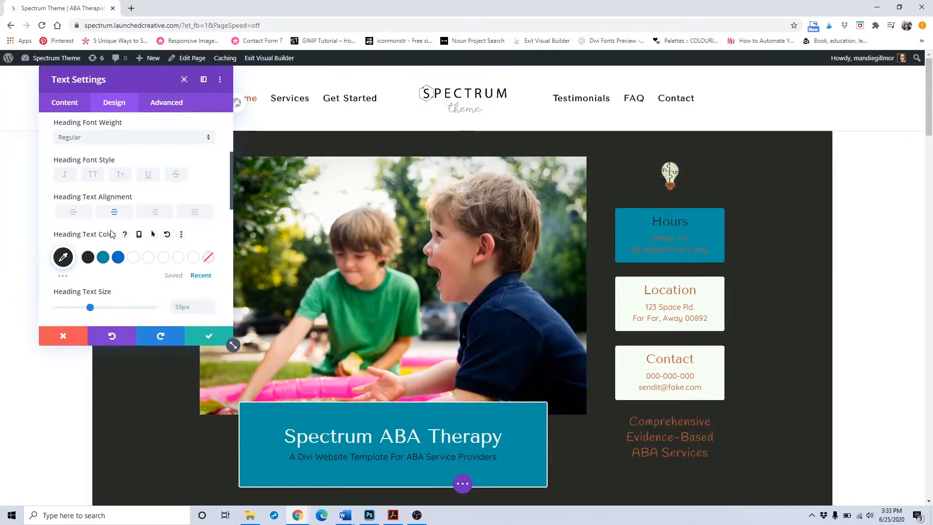
scroll(109, 233, up, 2)
scroll(97, 214, up, 1)
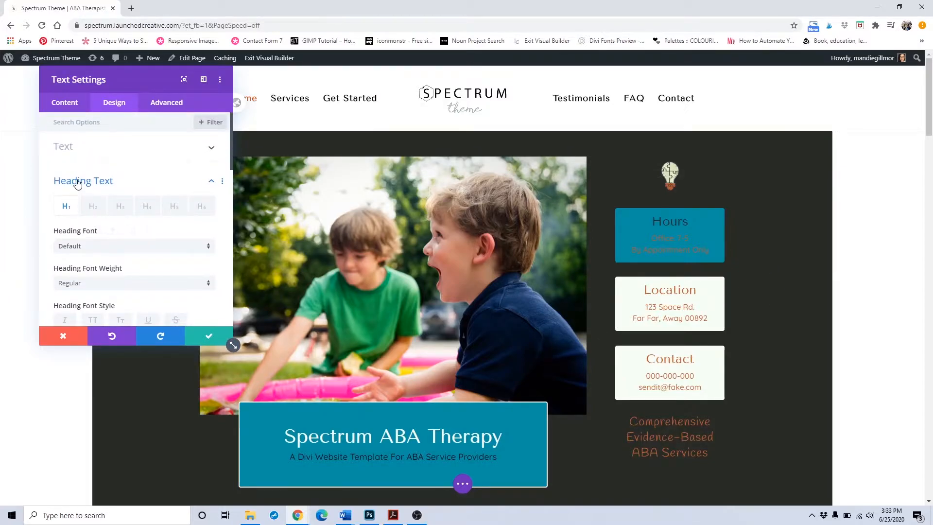
click(108, 150)
scroll(100, 238, down, 2)
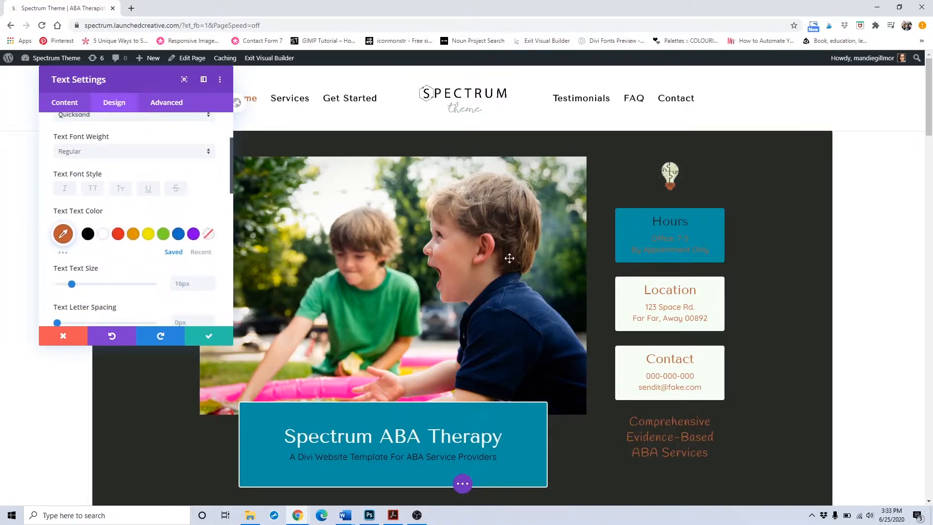
click(201, 251)
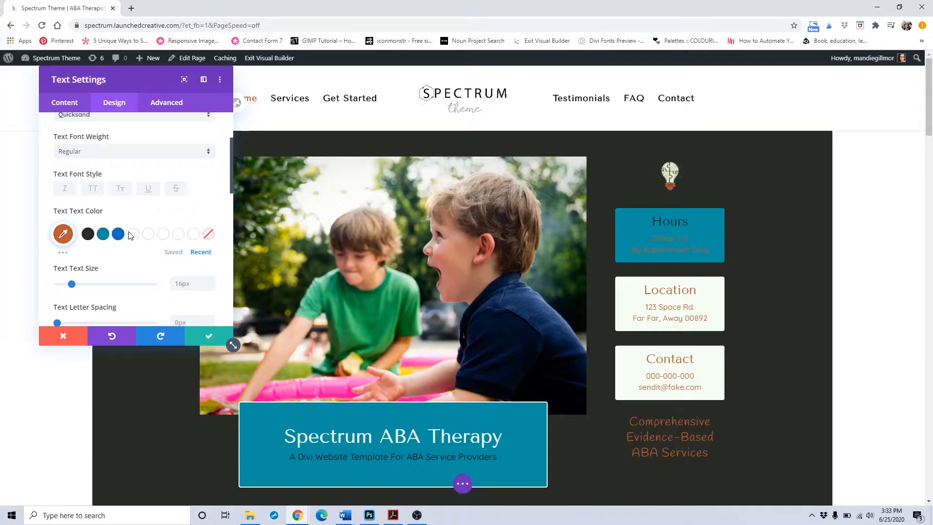
click(168, 253)
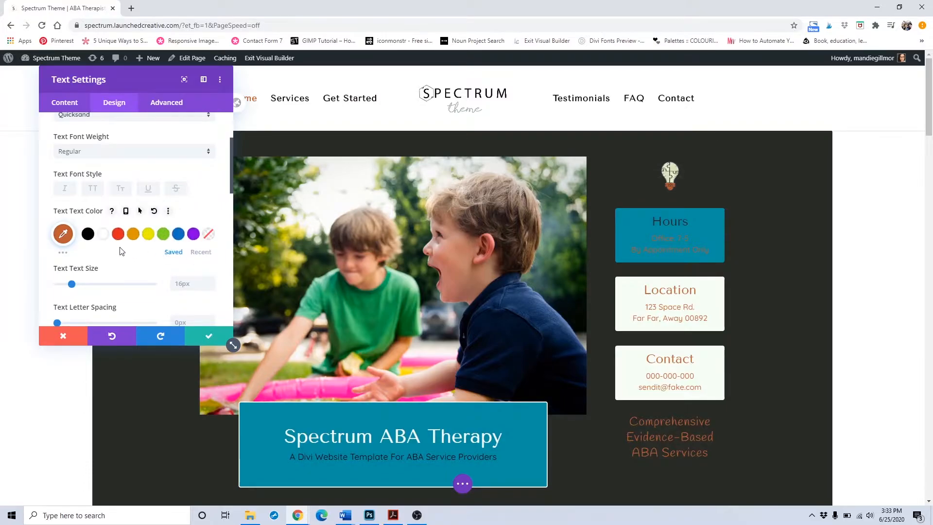
click(103, 233)
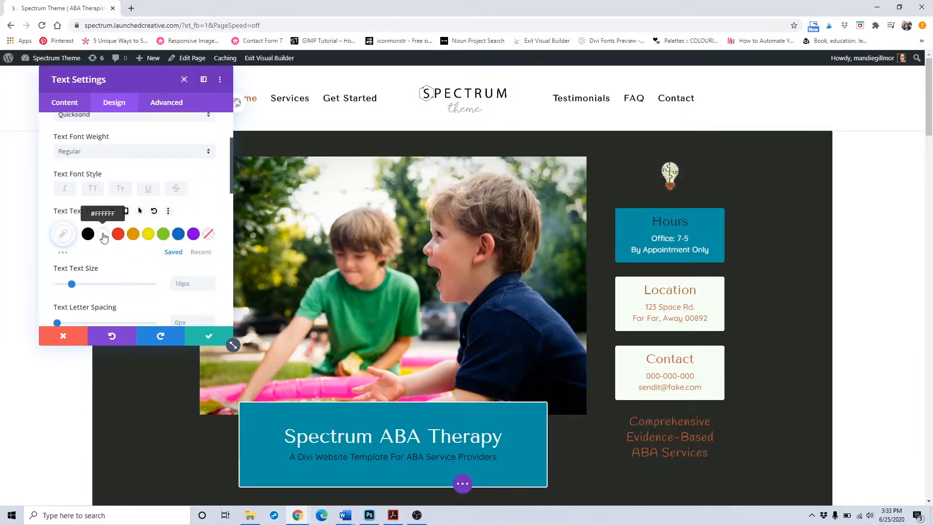
click(210, 336)
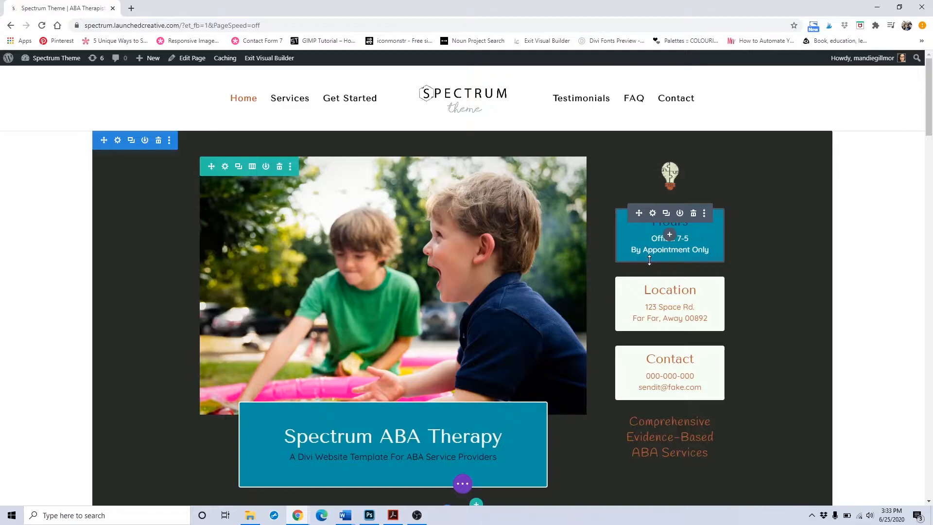
click(654, 218)
click(646, 218)
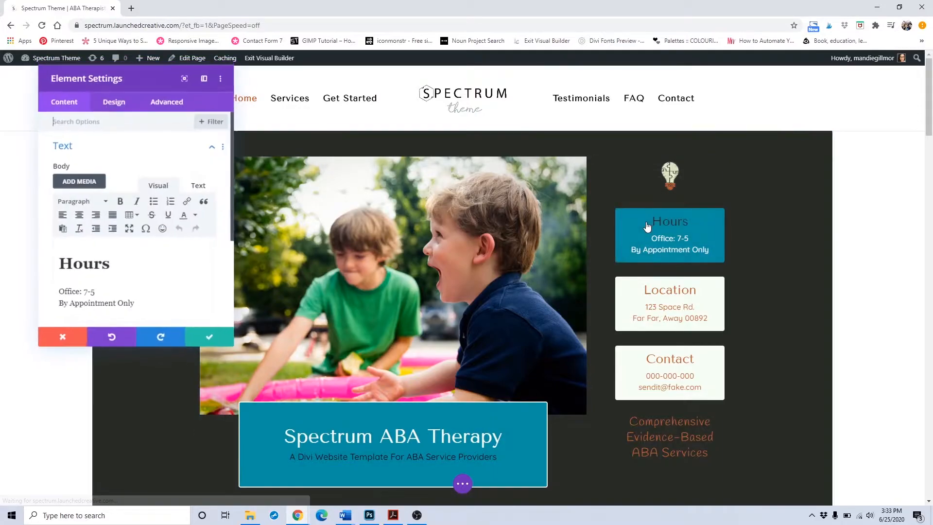
click(62, 335)
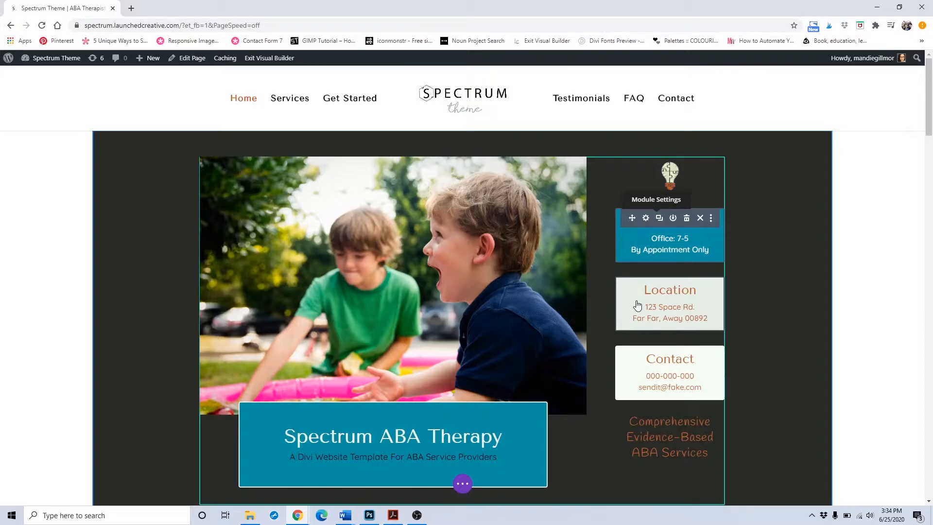
Multi-select the Hours, Location and Contact boxes and set their shared body text color to the recently used white #FFFFFF.
mouse_move(638, 305)
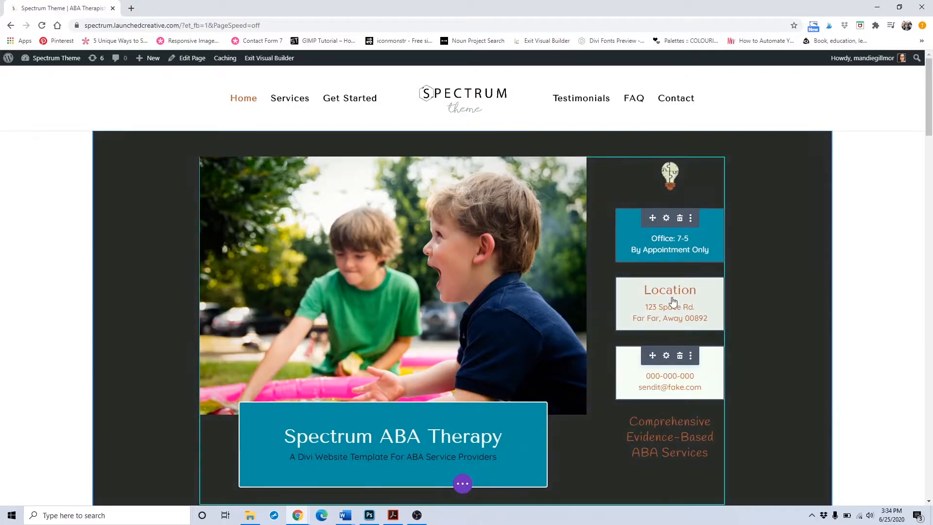
mouse_move(677, 320)
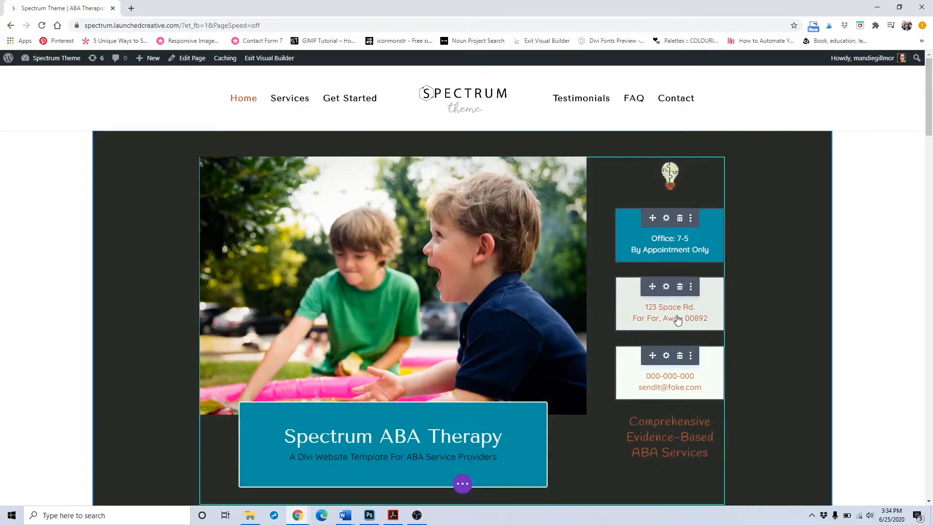
click(666, 286)
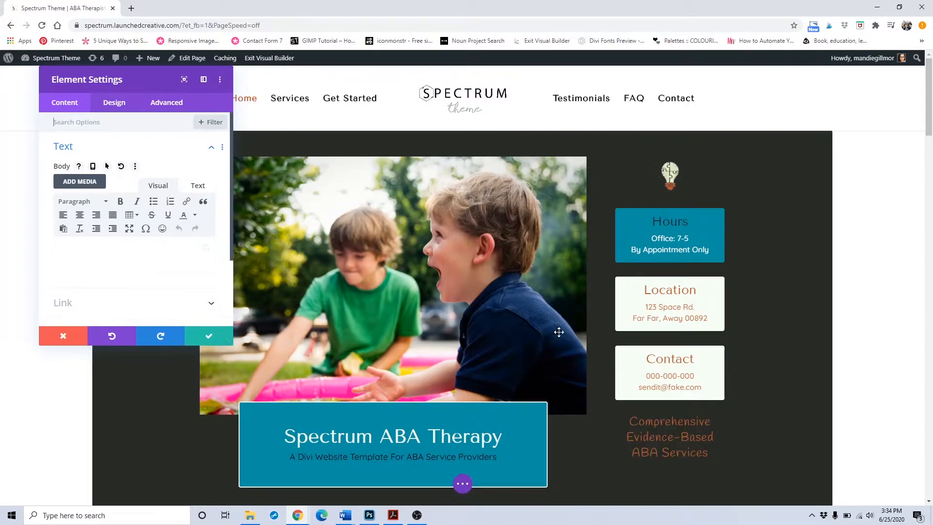
click(119, 104)
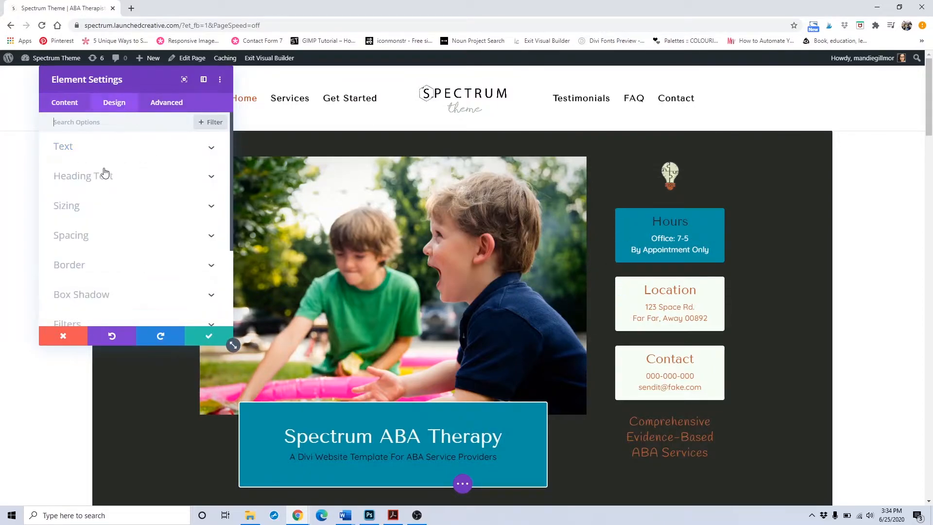
click(129, 148)
scroll(126, 194, down, 3)
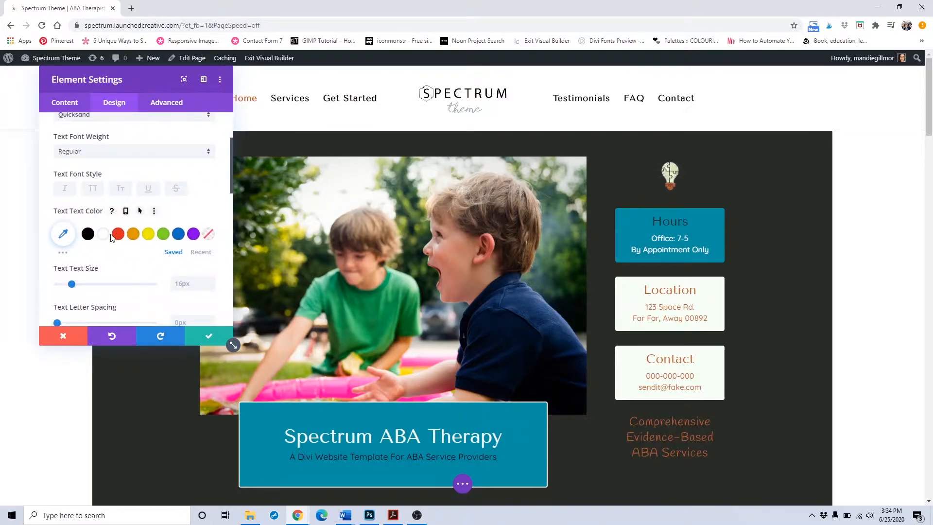
click(198, 252)
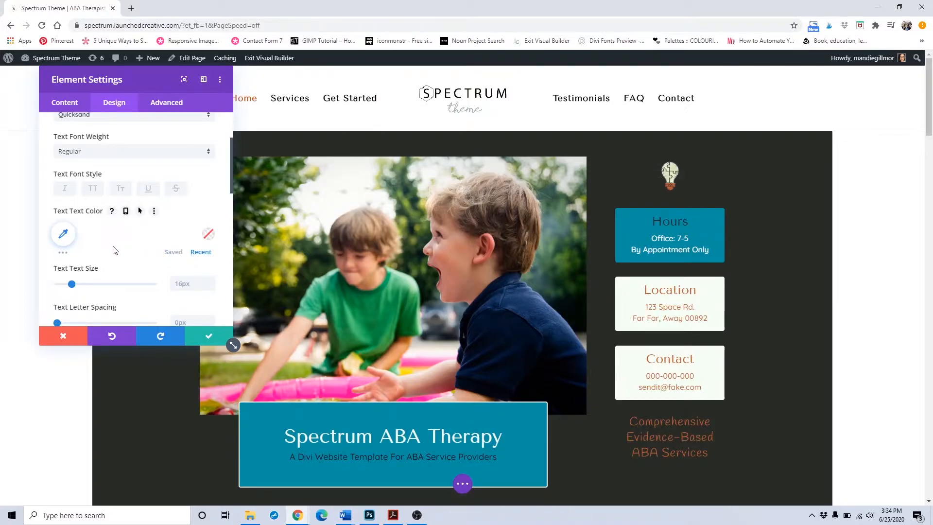
click(103, 238)
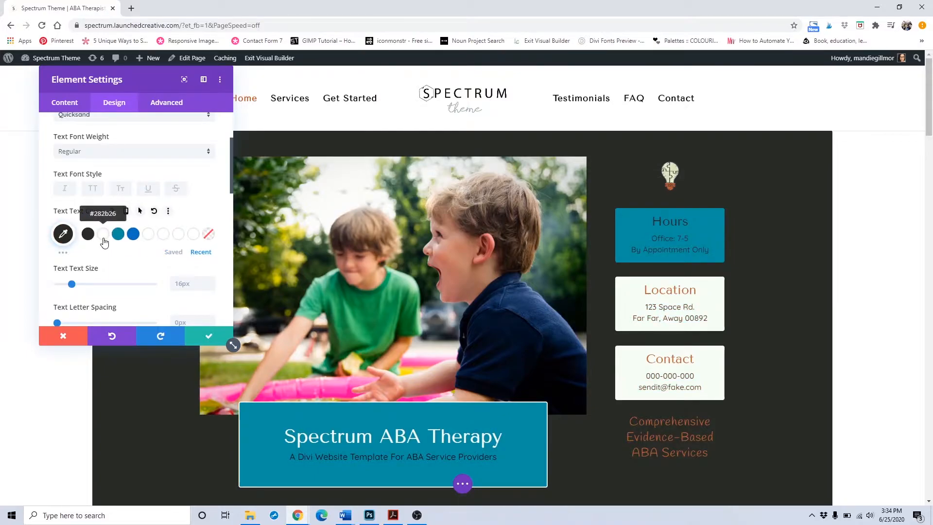
click(104, 235)
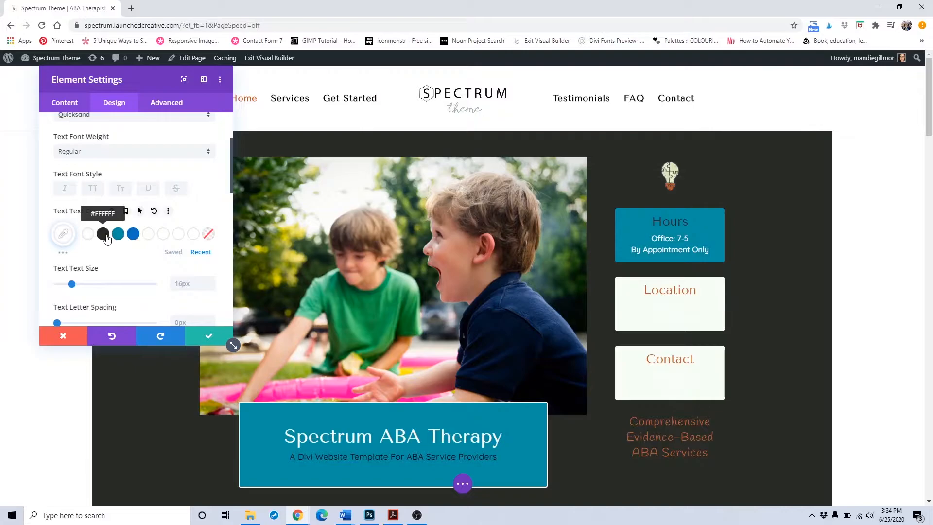
Set the heading text color of the selected Hours, Location and Contact boxes to the recently used dark shade #282b26.
scroll(128, 239, up, 3)
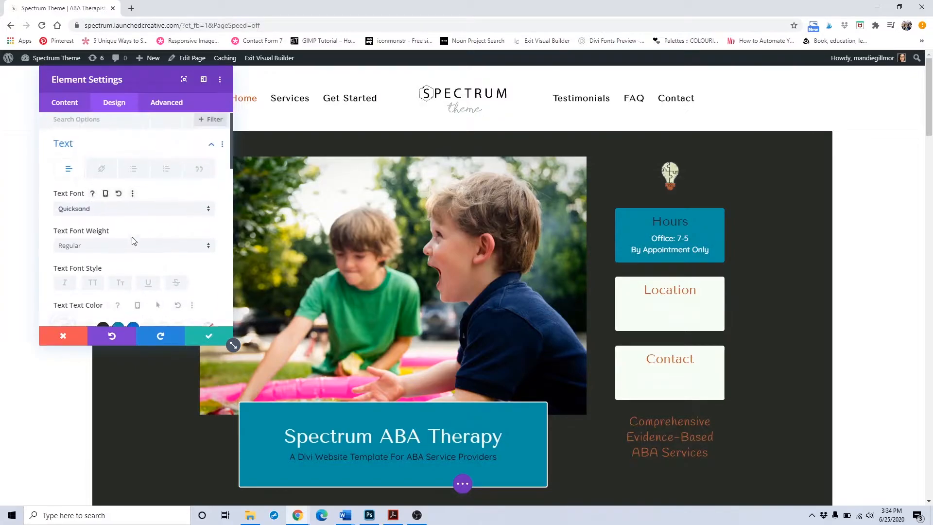
scroll(131, 240, down, 5)
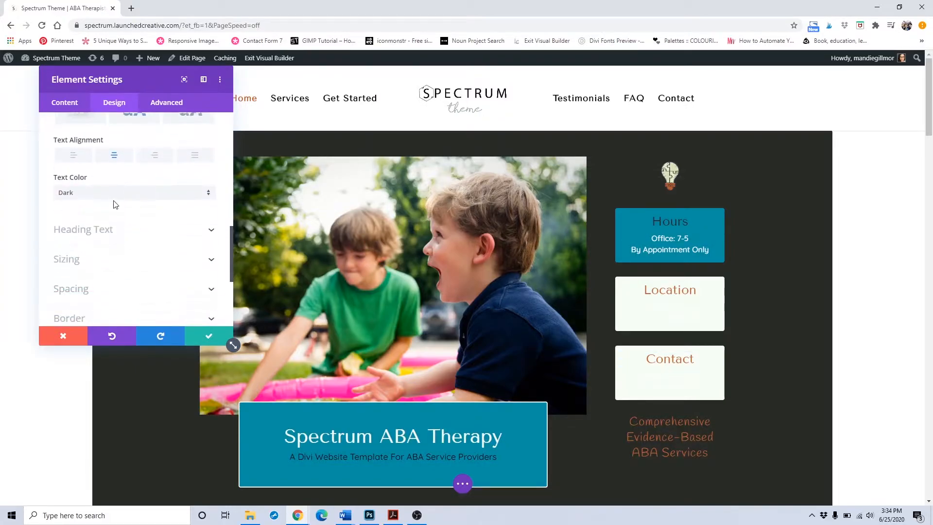
click(104, 236)
scroll(106, 236, down, 2)
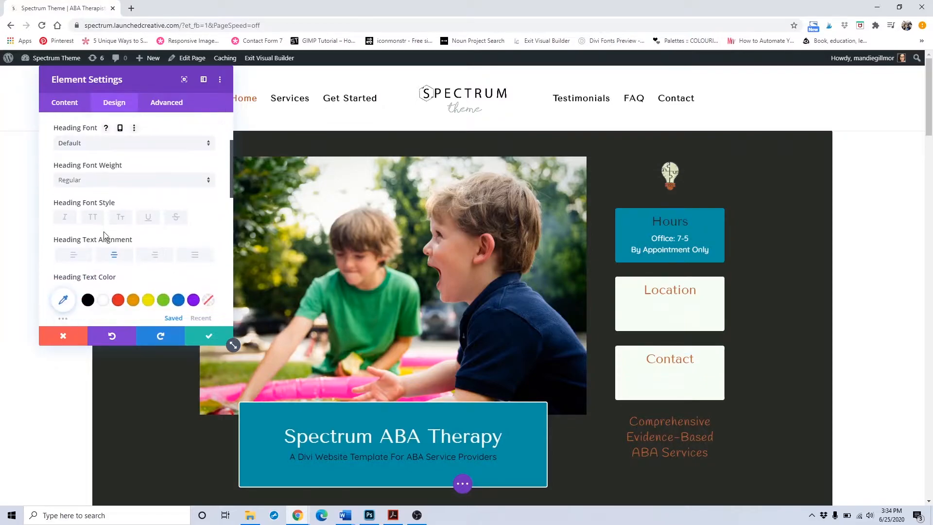
scroll(116, 232, down, 1)
click(193, 220)
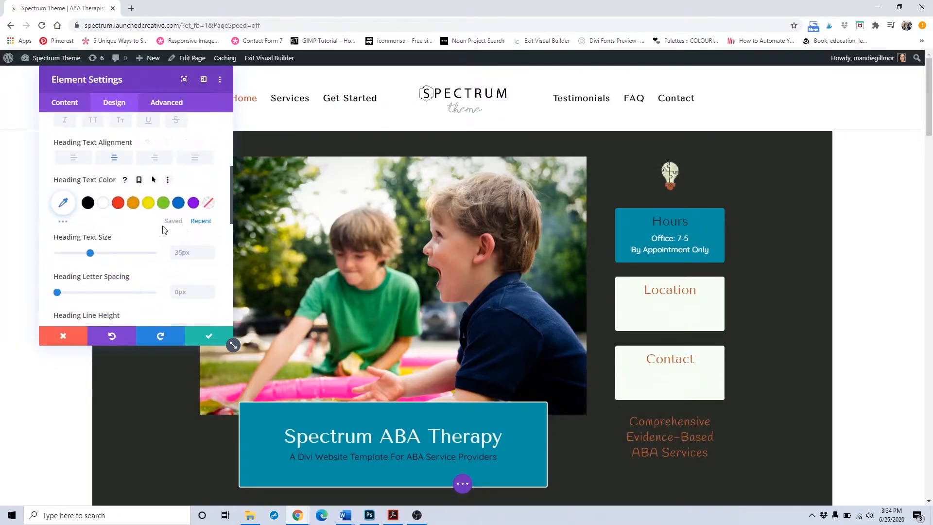
click(105, 206)
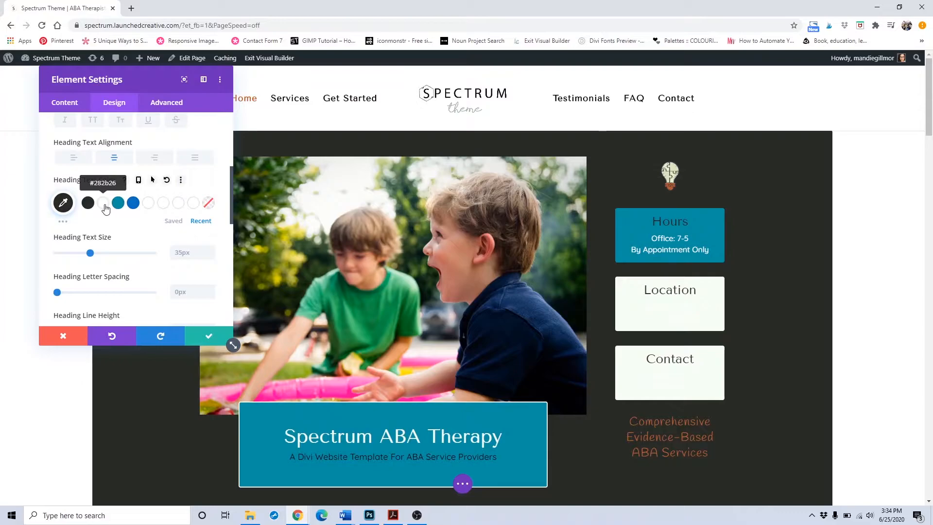
Set the background color of the selected Hours, Location and Contact boxes to the recently used teal #0993a3 and save.
scroll(104, 209, up, 5)
click(75, 110)
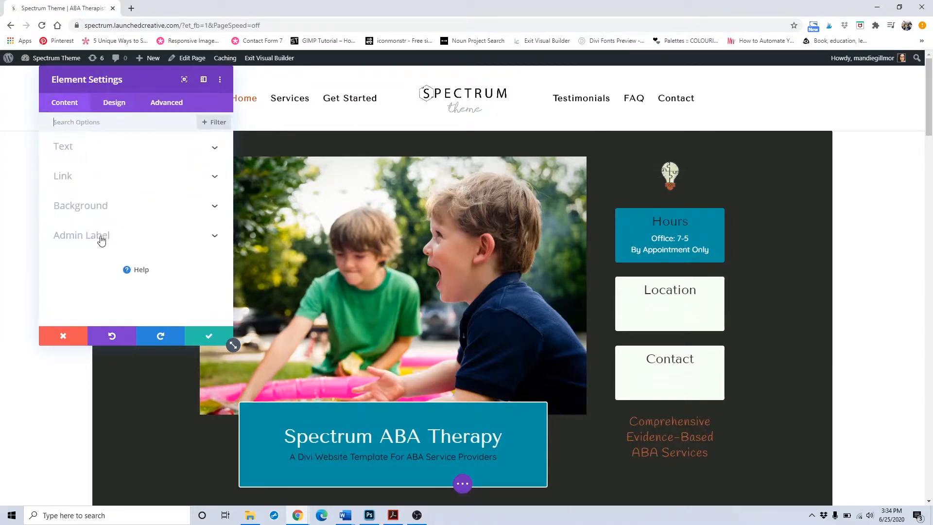
click(109, 207)
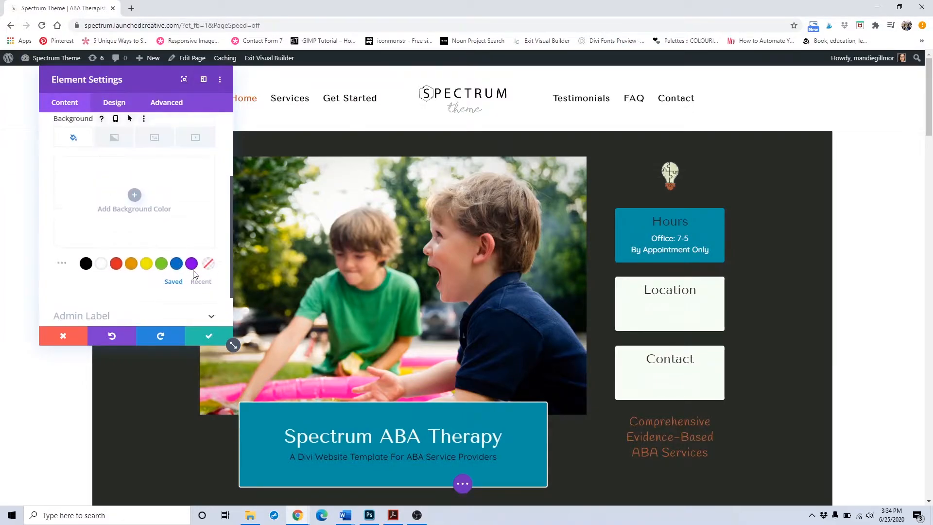
click(200, 282)
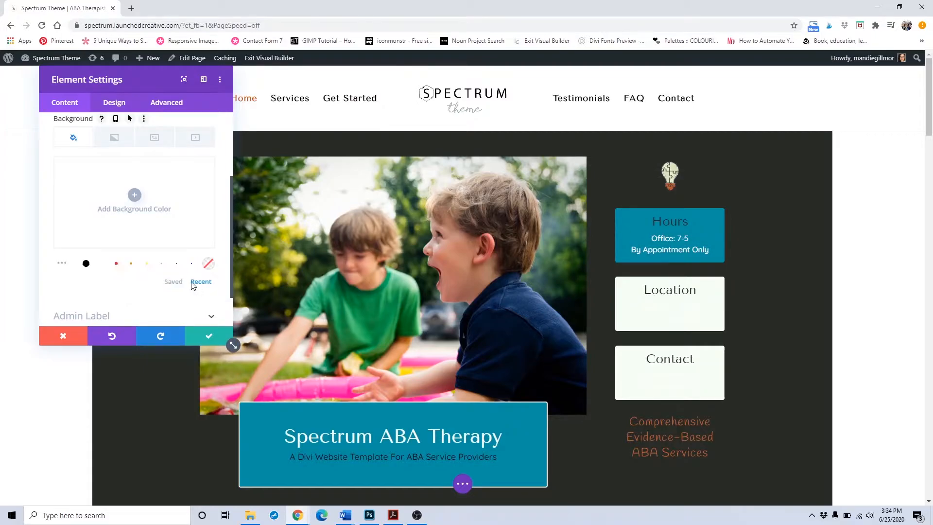
click(116, 263)
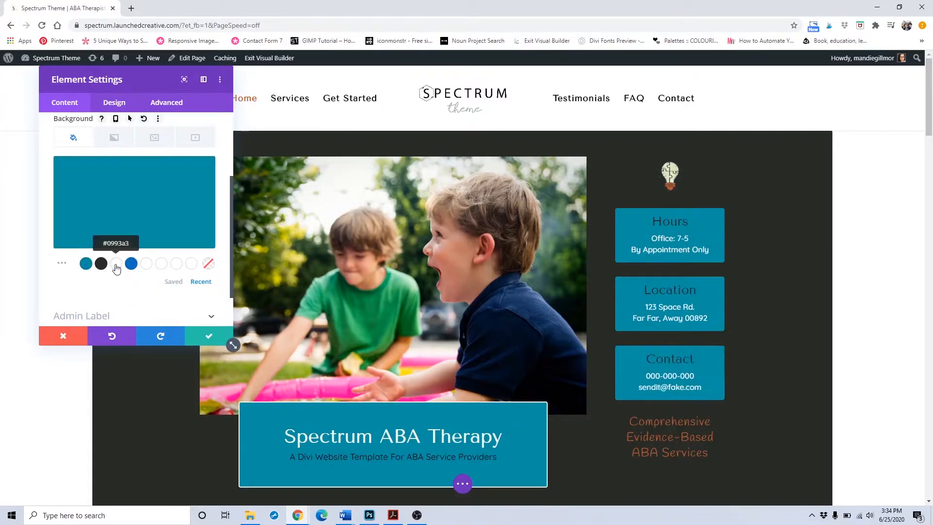
click(204, 340)
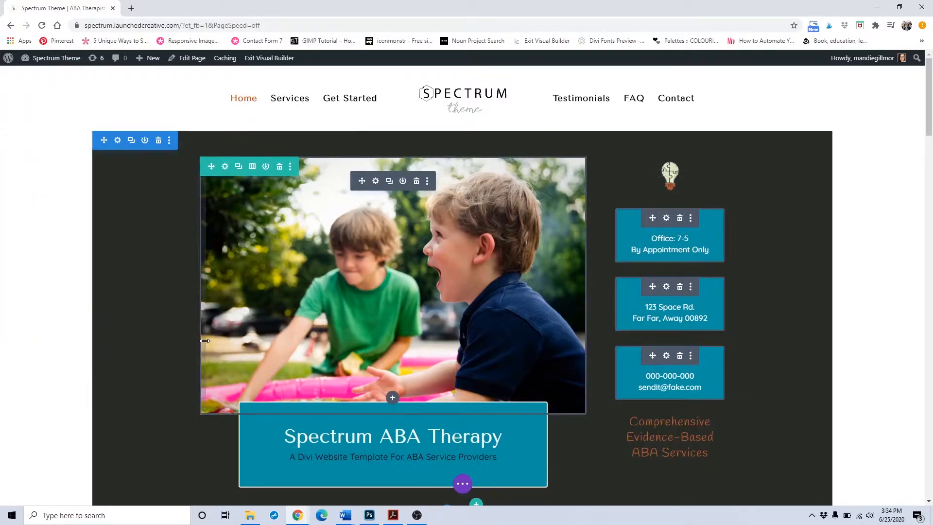
Set the heading text color of the "Comprehensive Evidence-Based ABA Services" text module to the recently used teal #0993a3.
scroll(519, 273, down, 3)
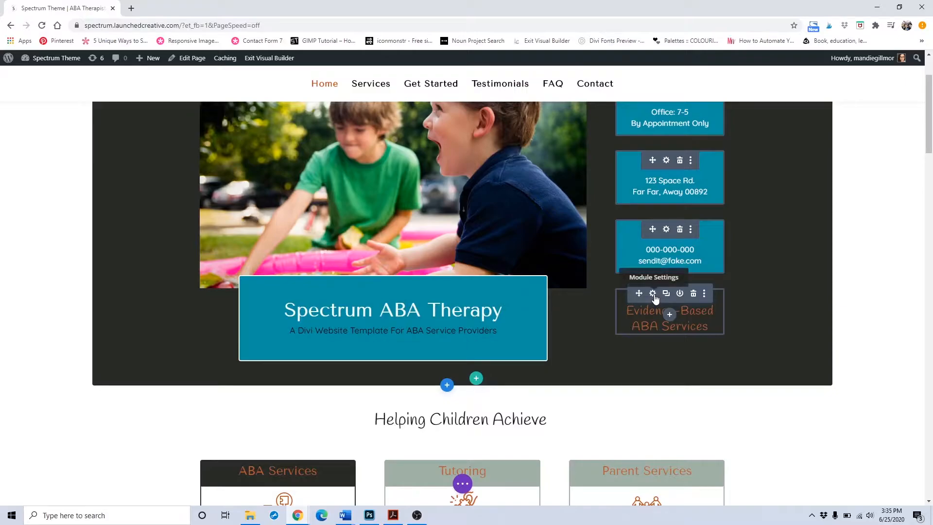
click(652, 294)
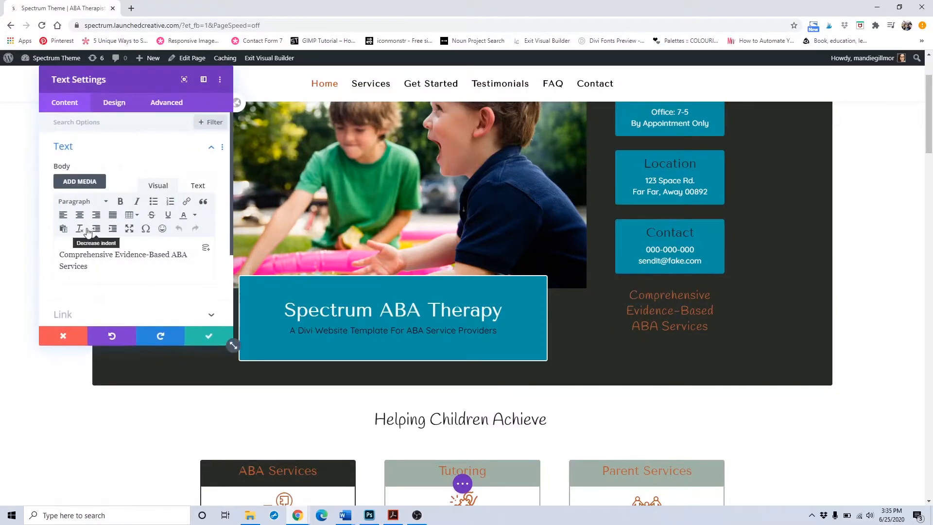
click(111, 113)
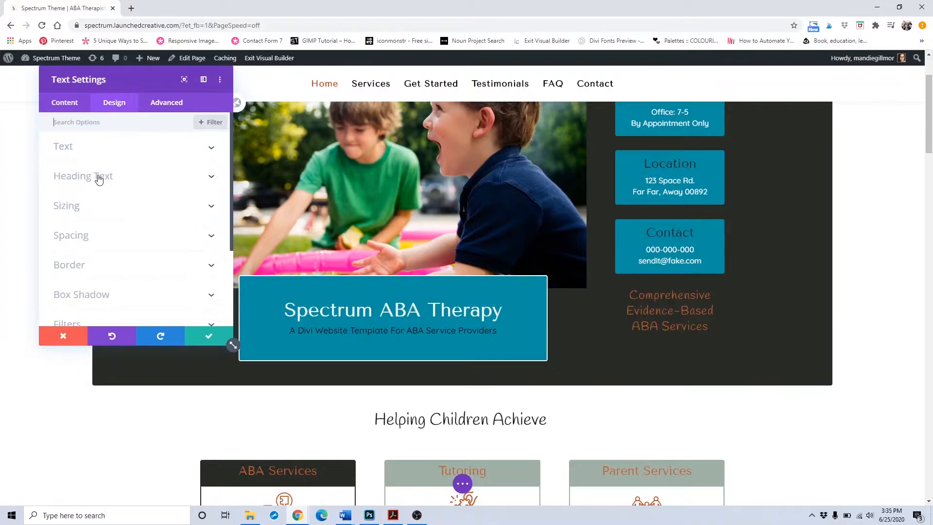
click(96, 178)
scroll(104, 206, down, 5)
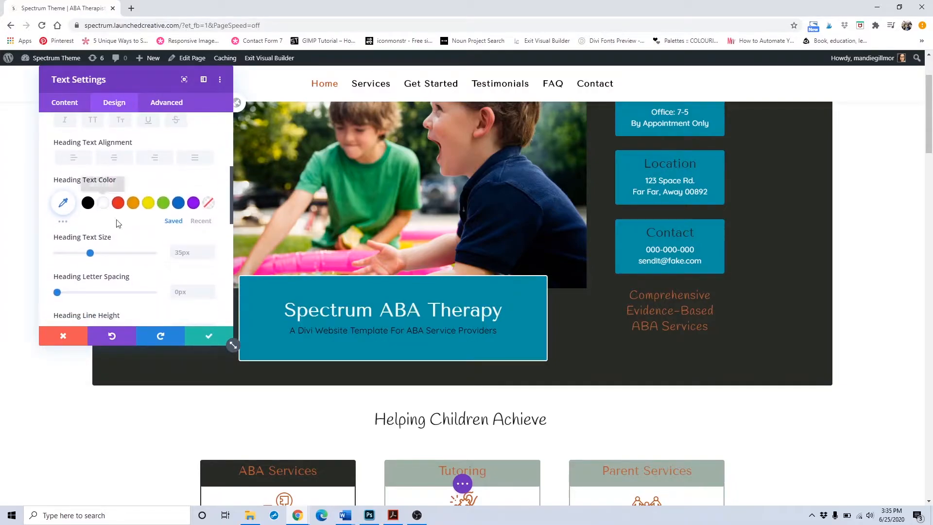
click(201, 221)
click(89, 208)
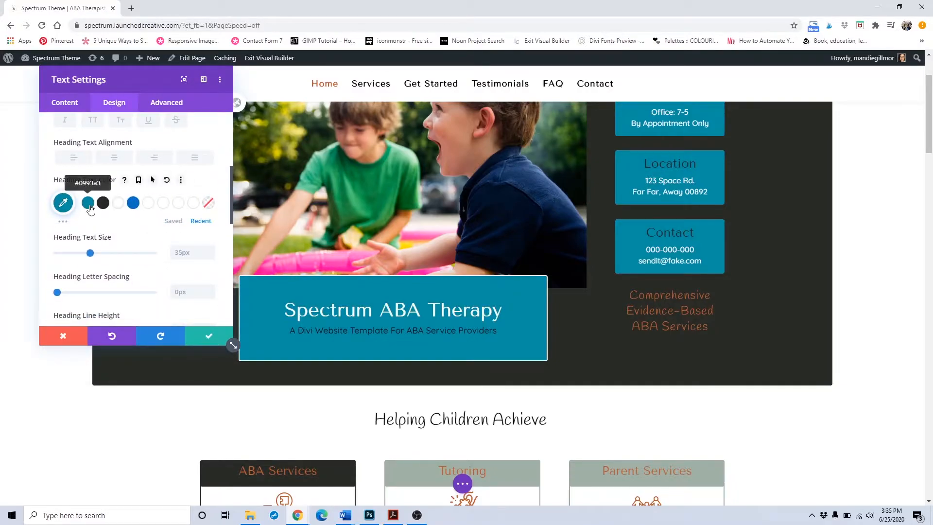
Set the body text color of the "Comprehensive Evidence-Based ABA Services" module to white and save the text module.
scroll(89, 212, up, 4)
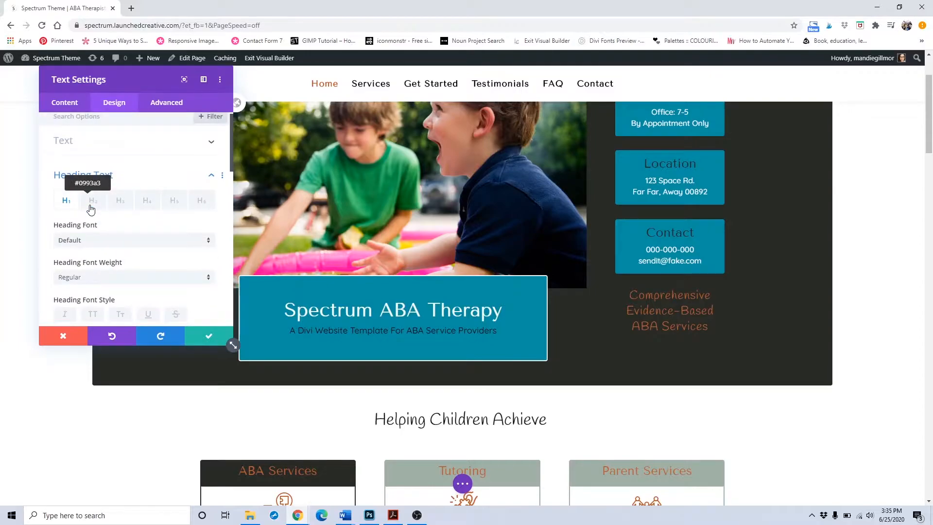
click(116, 148)
scroll(117, 216, down, 2)
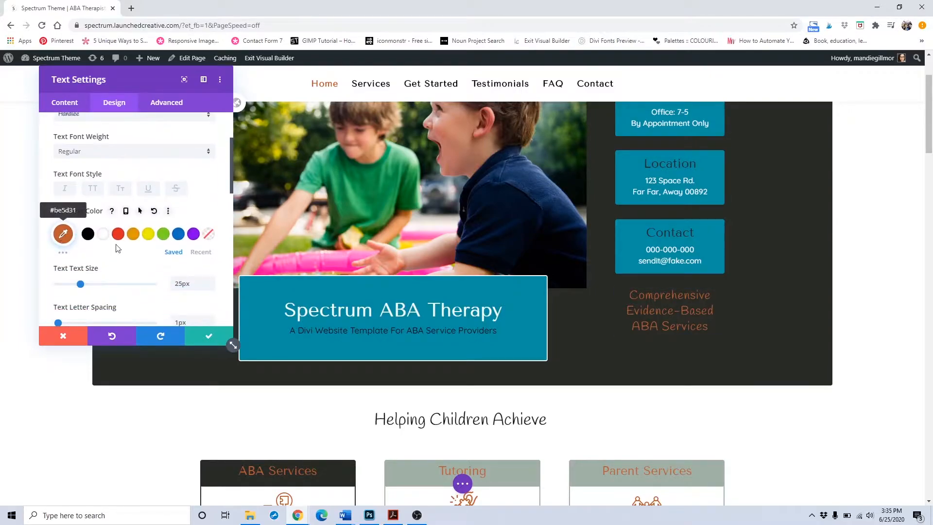
click(199, 251)
click(90, 237)
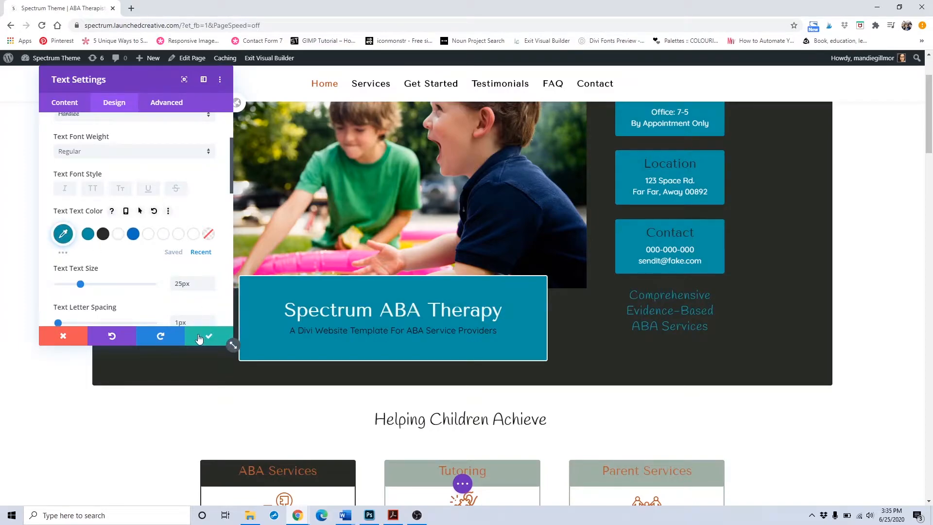
click(118, 233)
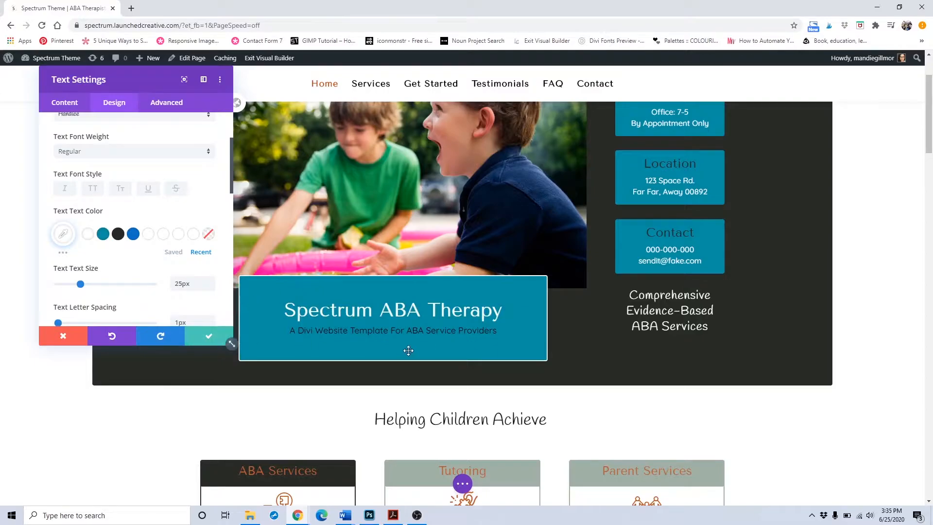
click(209, 336)
Multi-select the ABA Services, Tutoring and Parent Services description boxes, set their border color to #282b26, and save.
scroll(255, 340, down, 3)
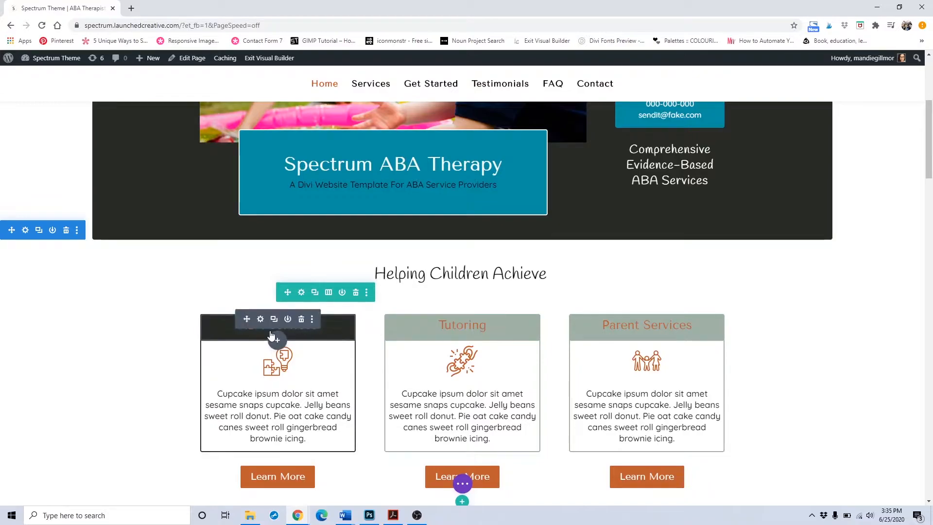
click(261, 320)
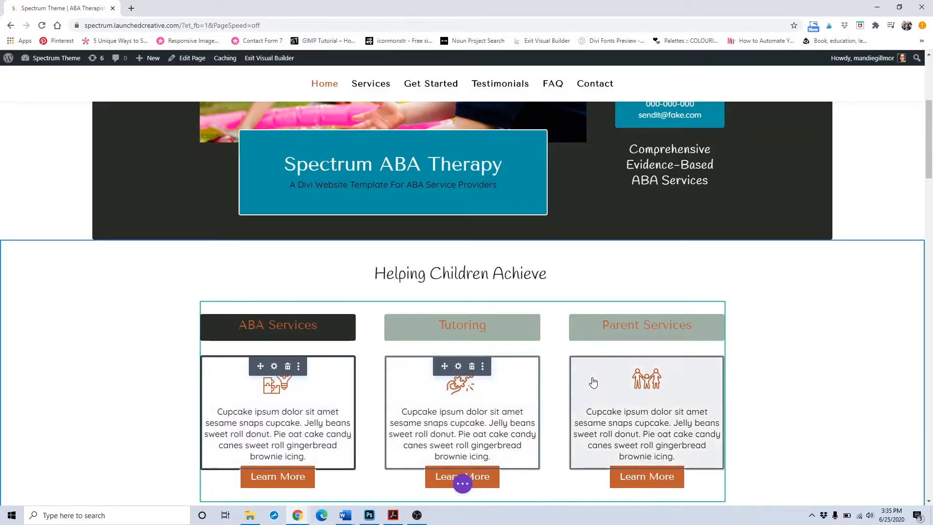
click(458, 367)
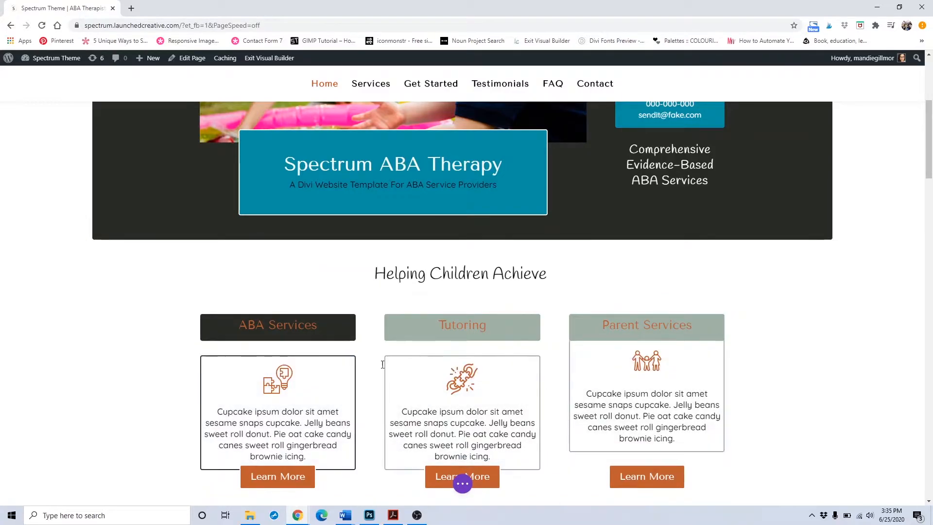
click(108, 105)
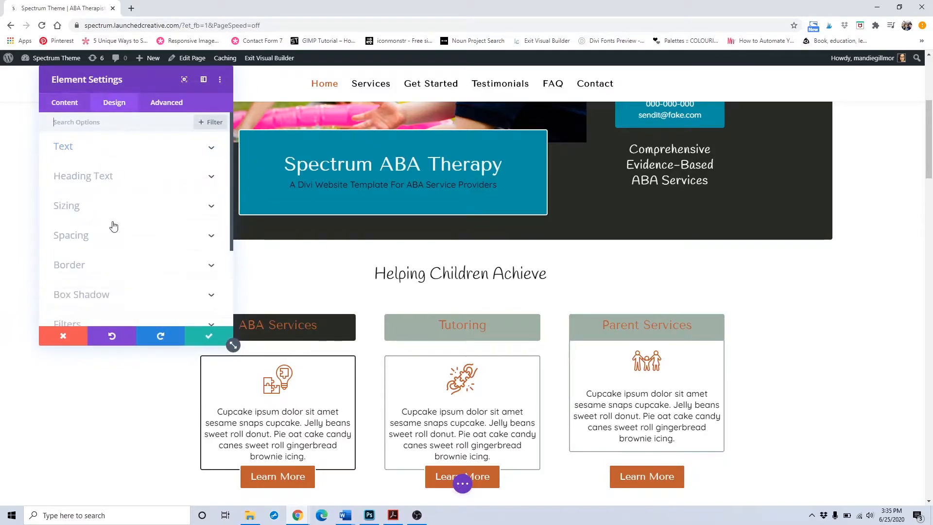
click(116, 271)
scroll(117, 276, down, 6)
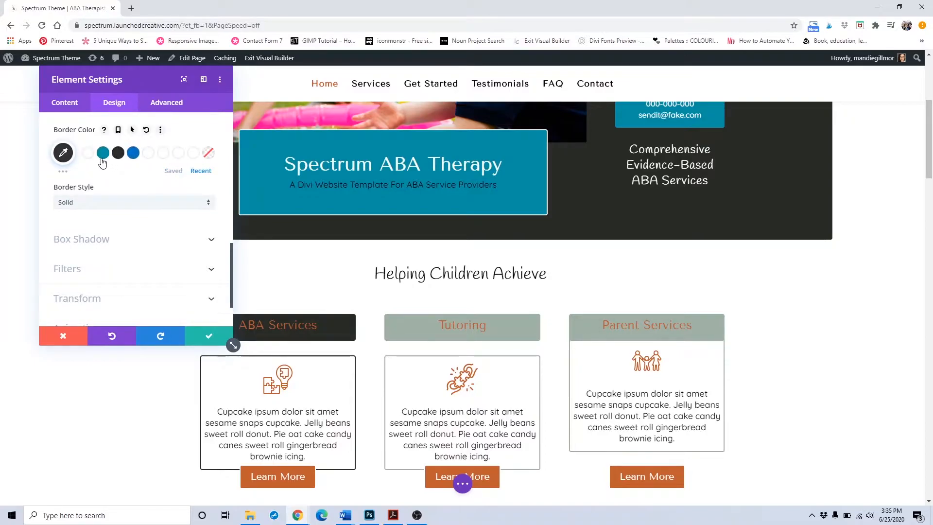
click(117, 159)
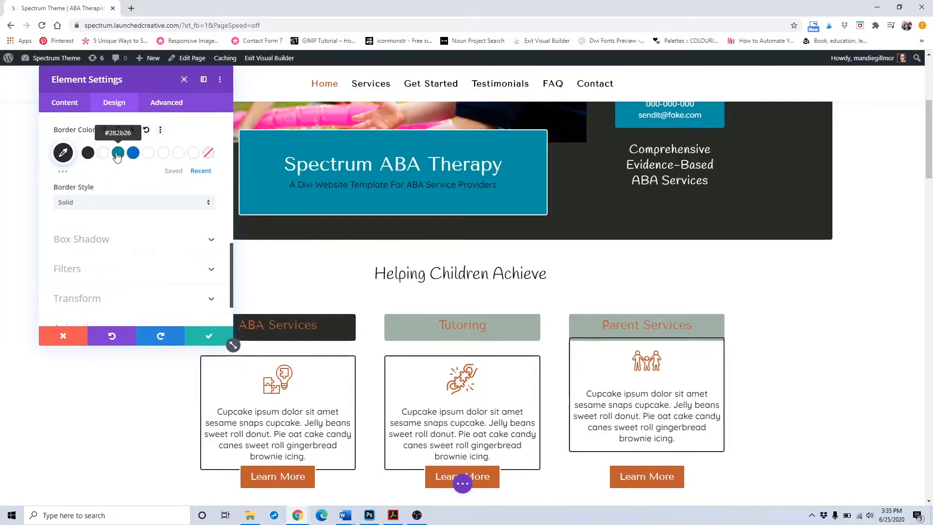
click(206, 336)
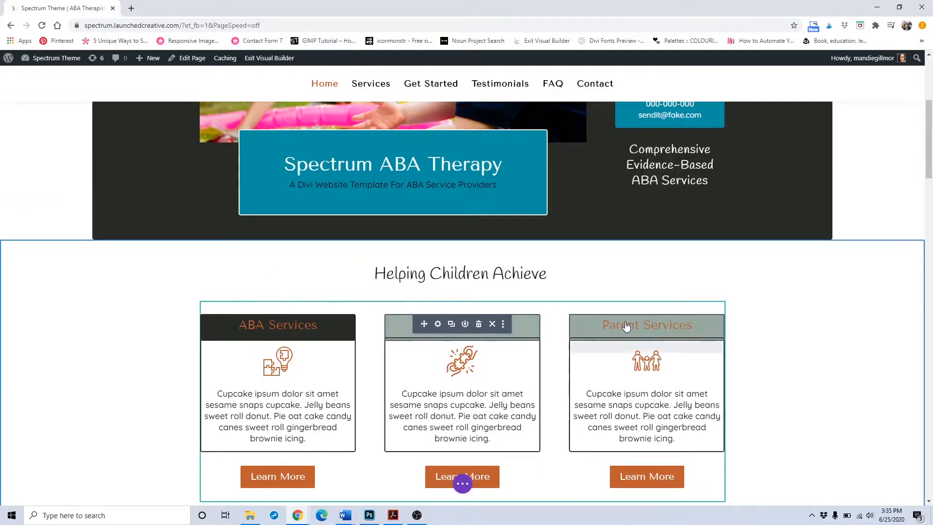
Set the background color of the selected Tutoring and Parent Services headings to the recently used #282b26 and save.
click(642, 324)
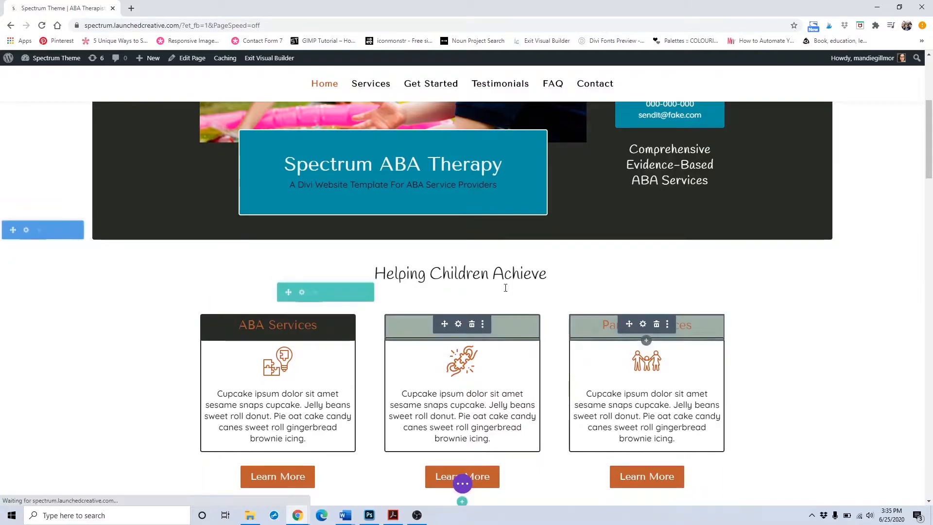
scroll(119, 199, down, 2)
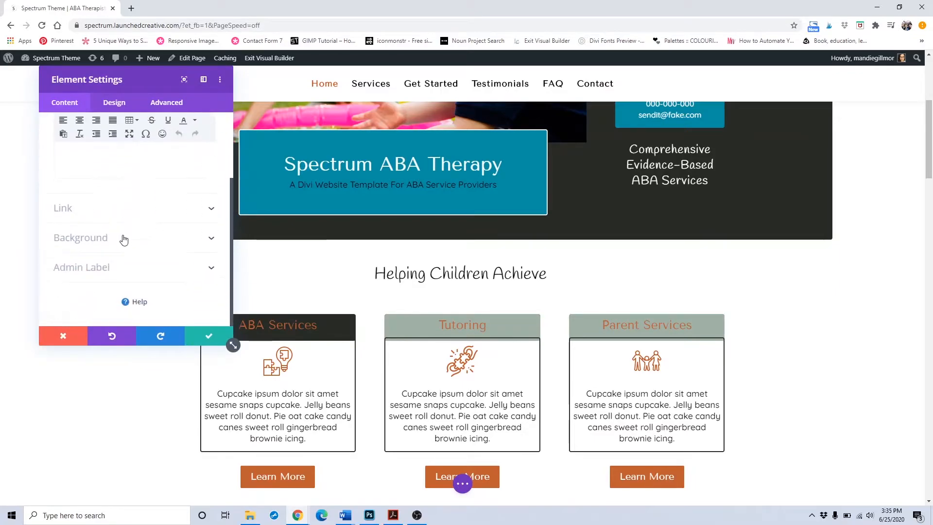
click(96, 237)
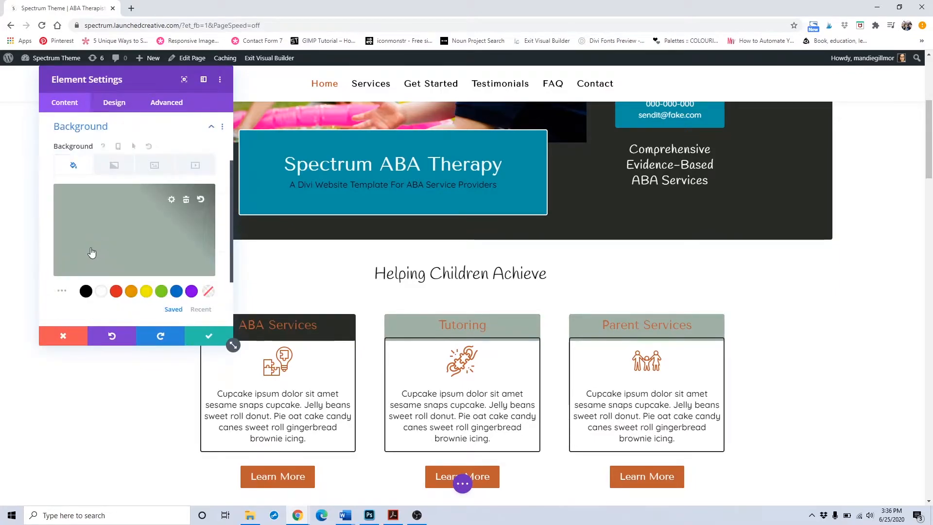
click(201, 310)
click(86, 291)
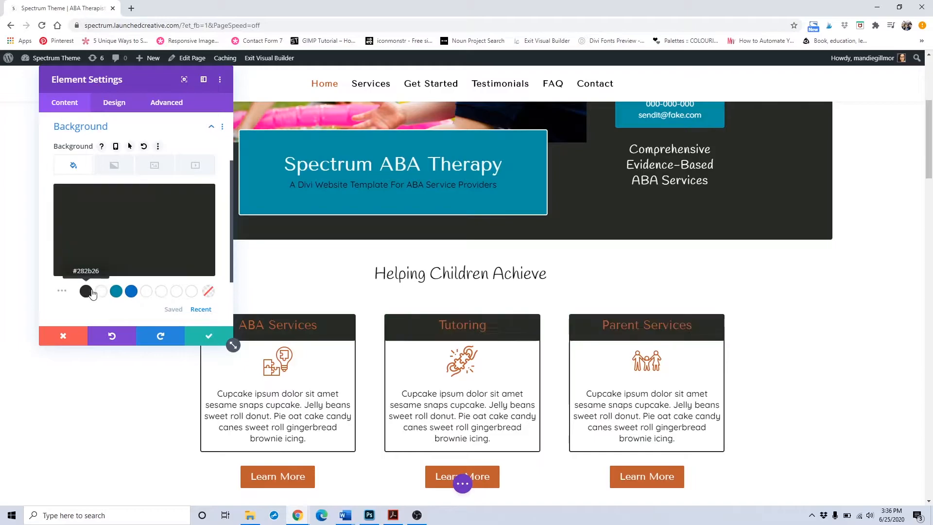
click(197, 337)
Check whether custom styles are enabled in the design settings of the Learn More button under ABA Services.
scroll(277, 321, down, 3)
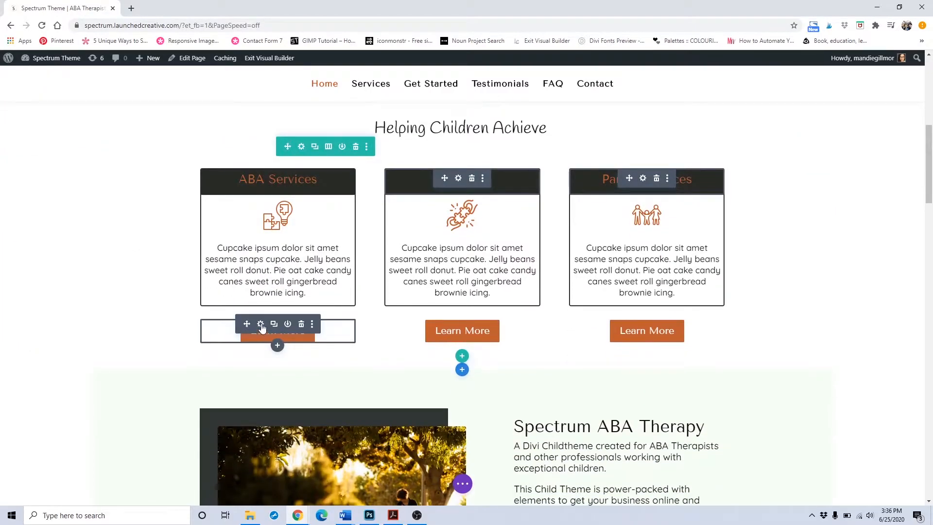
click(260, 325)
click(114, 100)
click(75, 206)
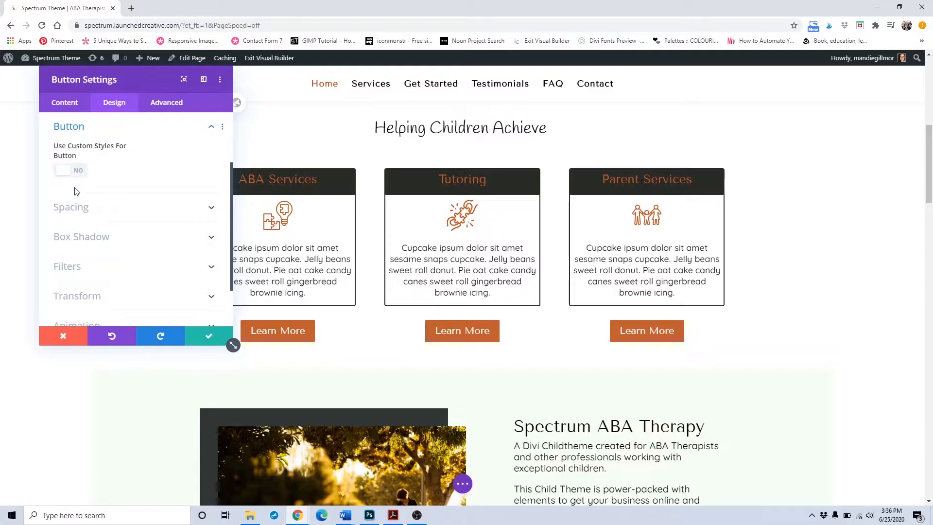
click(209, 335)
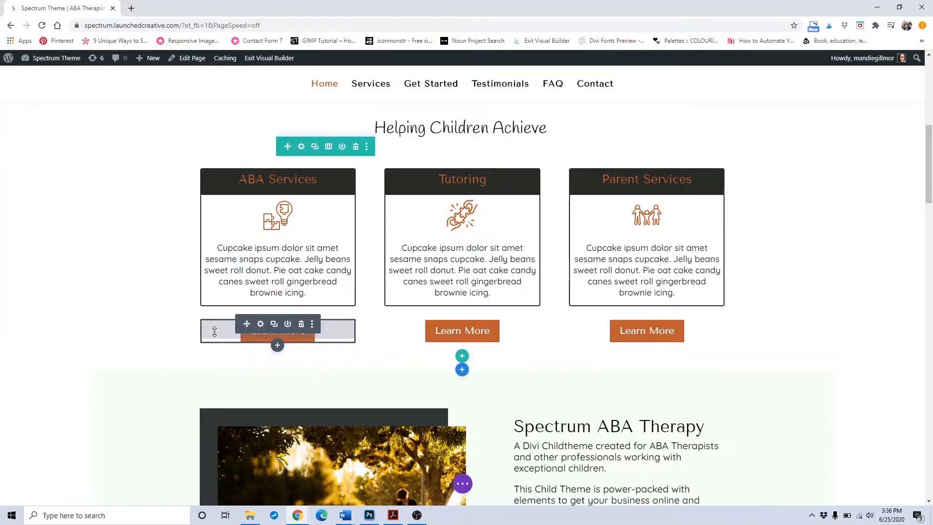
Set the background color of the section containing the Spectrum ABA Therapy text and park photo to the recently used blue and save.
scroll(325, 328, down, 2)
scroll(325, 328, down, 2)
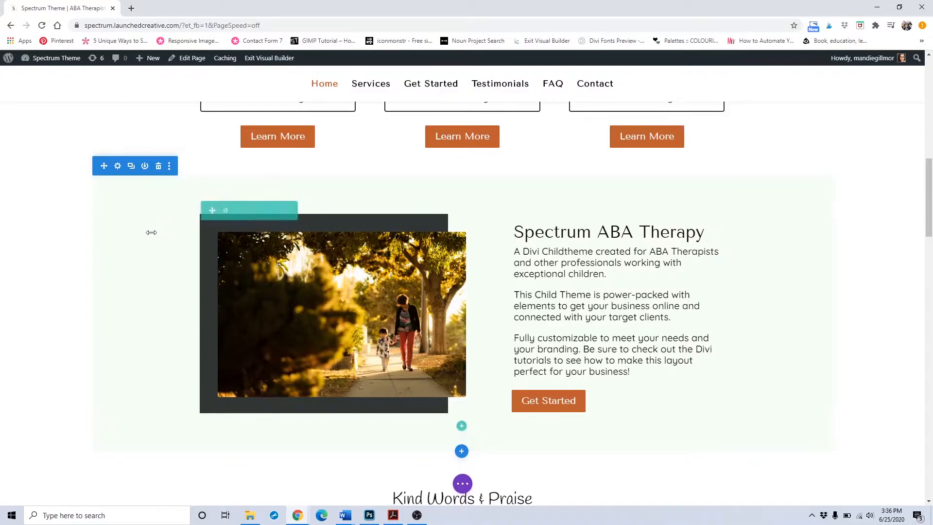
click(118, 166)
click(98, 177)
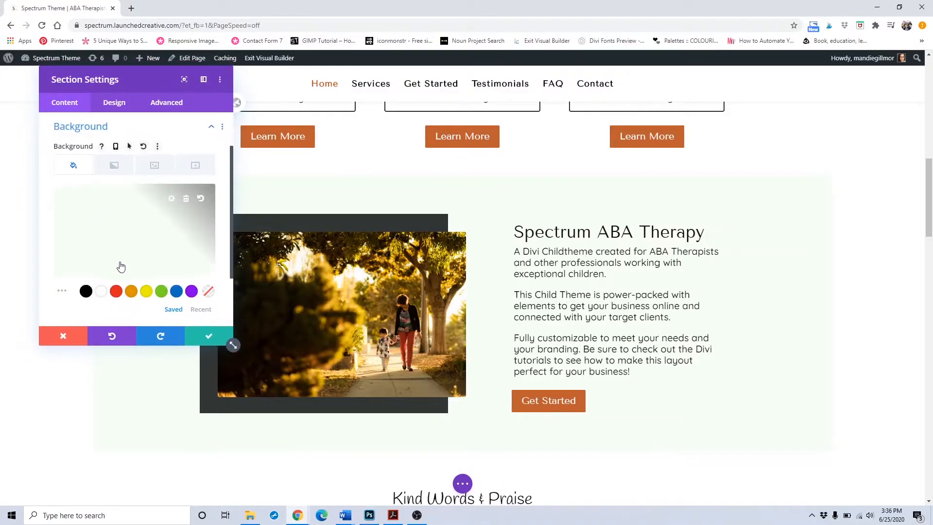
click(210, 311)
click(102, 295)
click(131, 293)
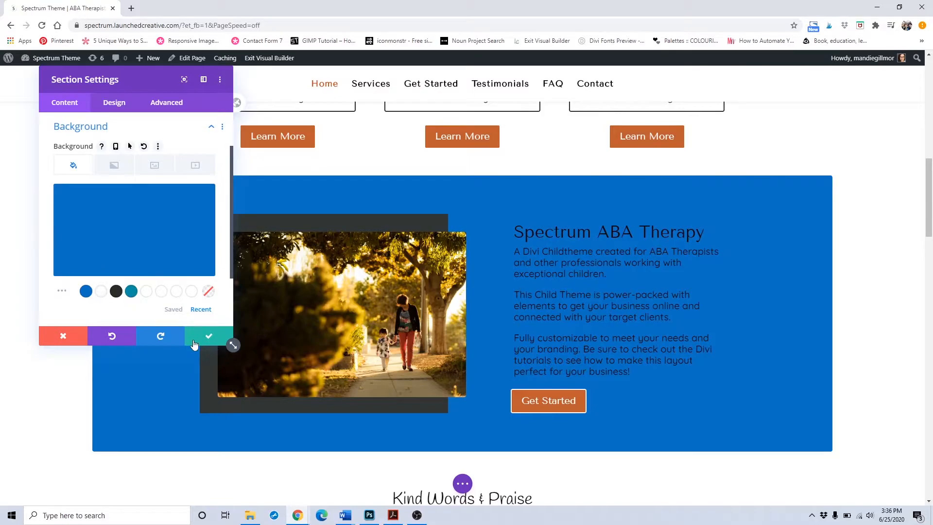
click(208, 336)
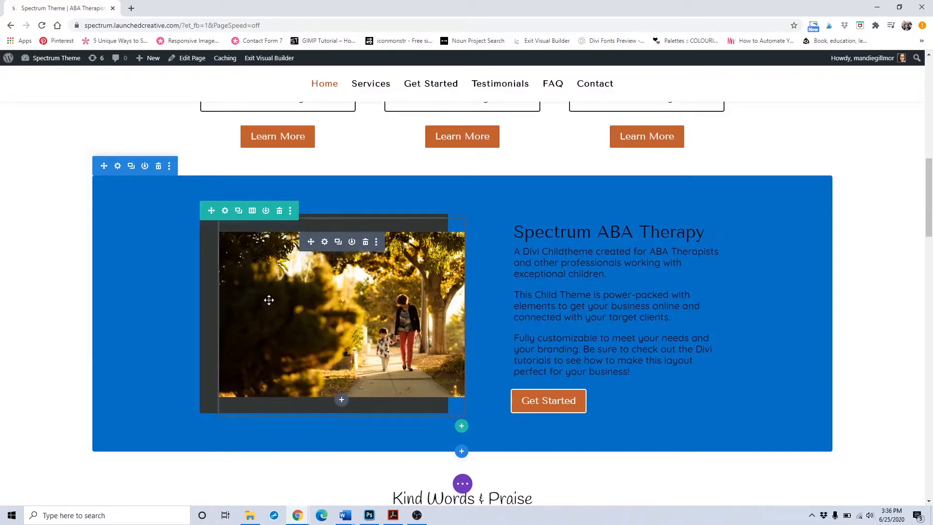
Set the background color of the photo's column in the Spectrum ABA Therapy row to white #FFFFFF and save the row.
click(224, 210)
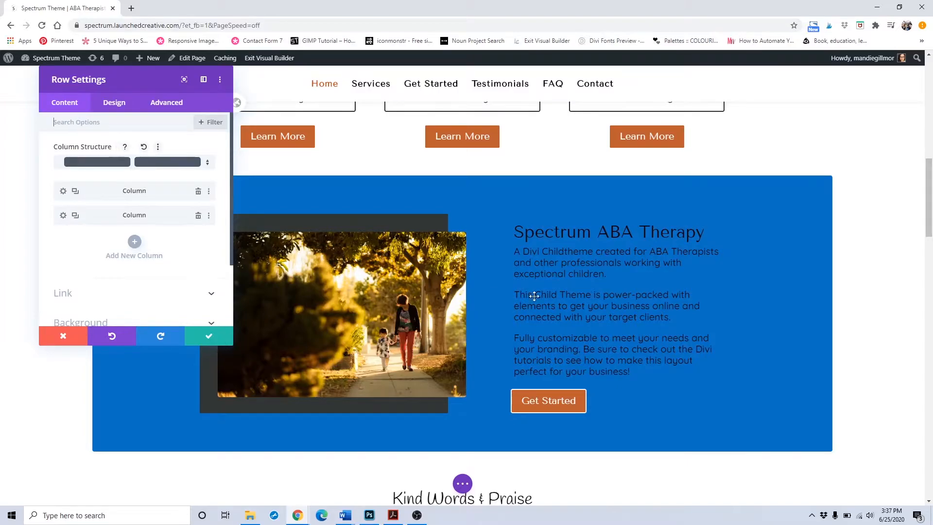
click(63, 192)
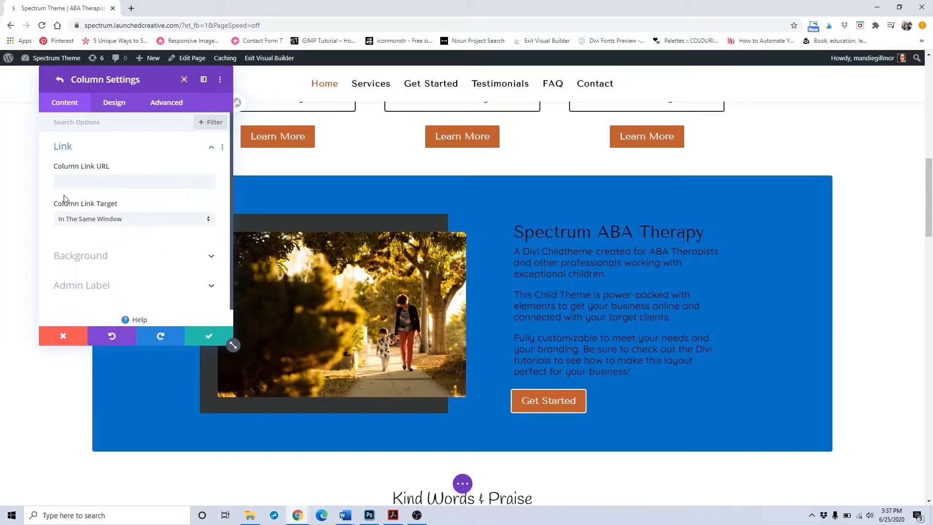
click(81, 246)
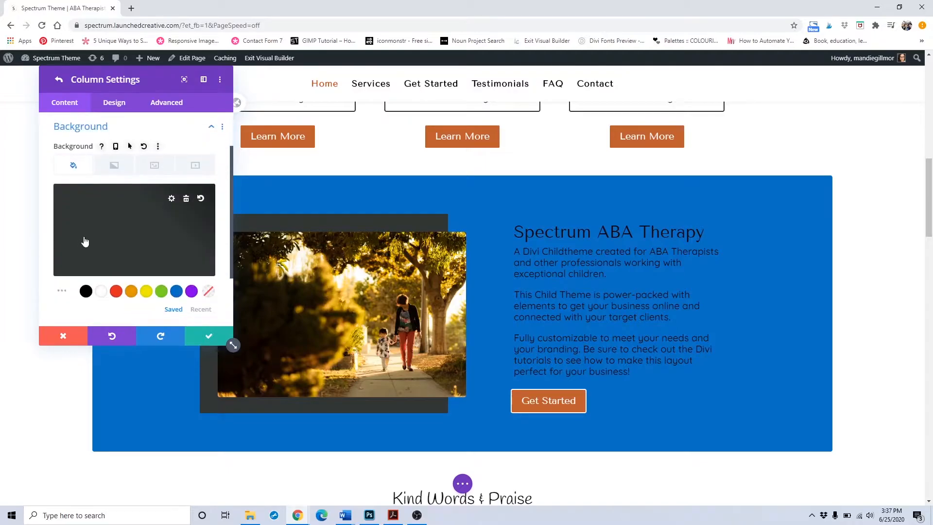
click(203, 310)
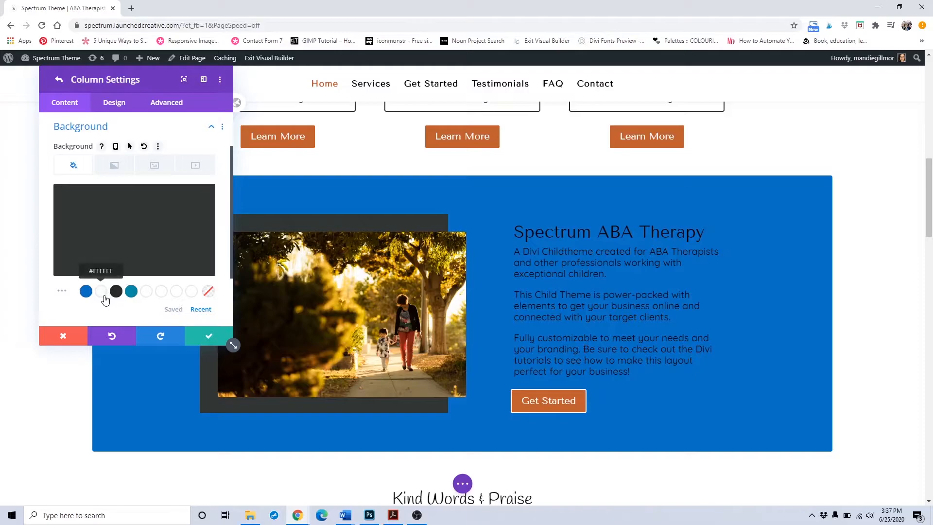
click(101, 291)
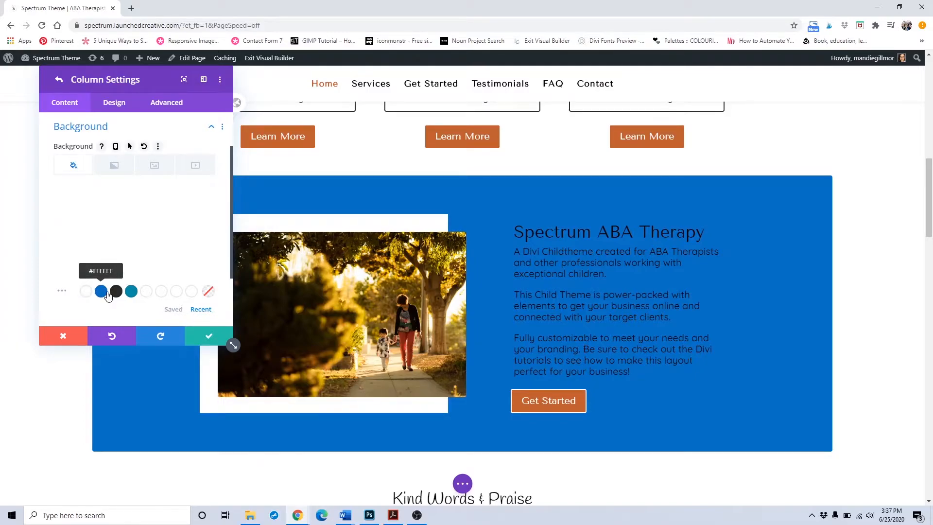
click(117, 293)
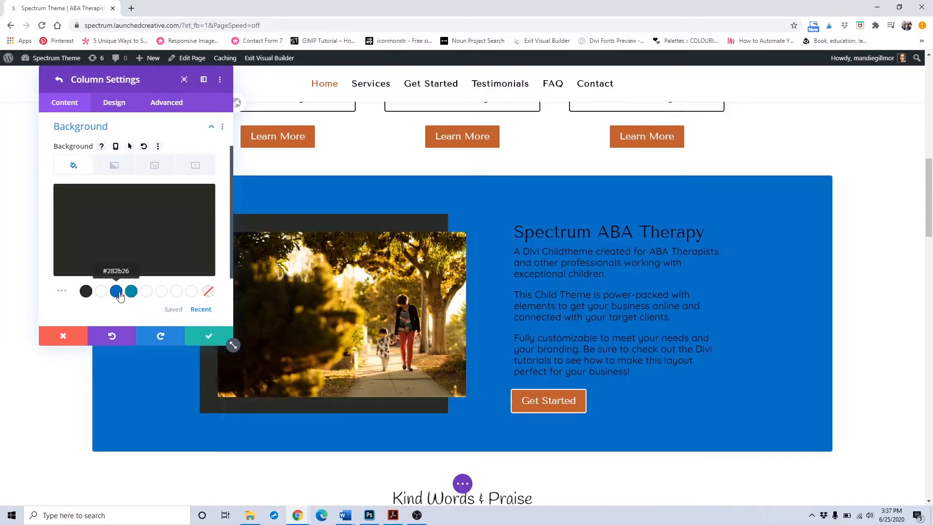
click(101, 291)
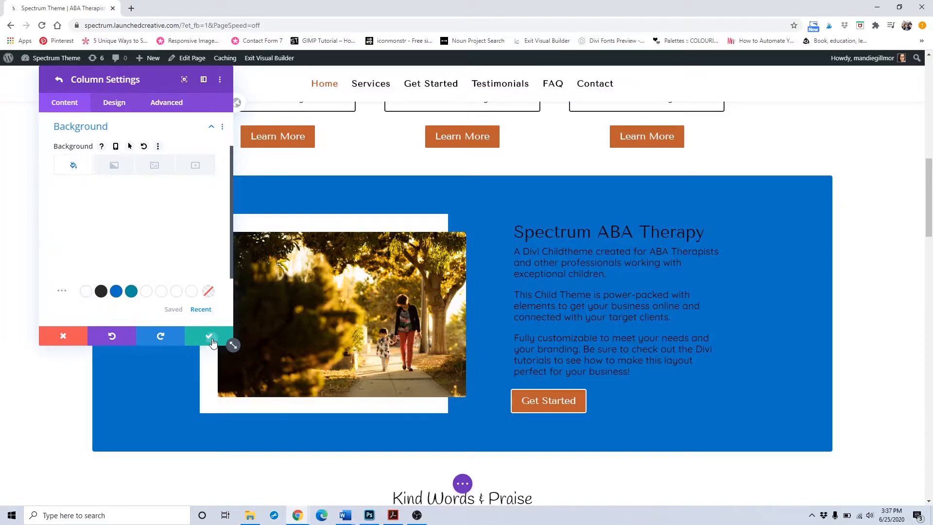
click(210, 339)
click(208, 335)
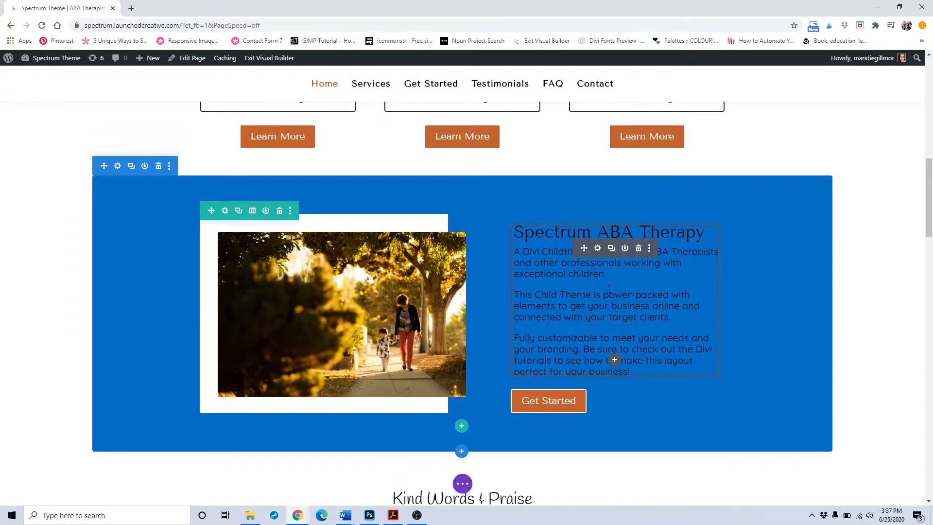
Review the page down to Kind Words & Praise and examine the testimonial slider's content and design settings.
scroll(607, 291, down, 1)
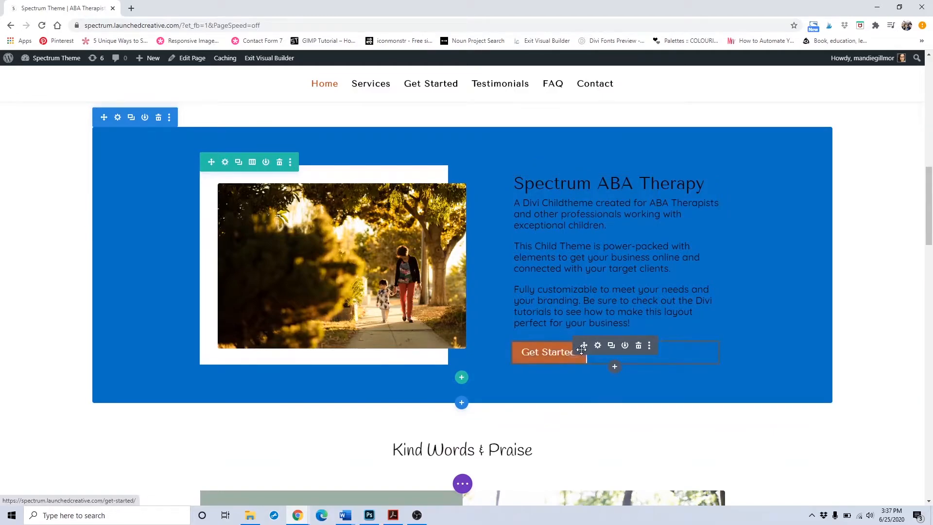
scroll(576, 355, up, 2)
scroll(568, 356, down, 2)
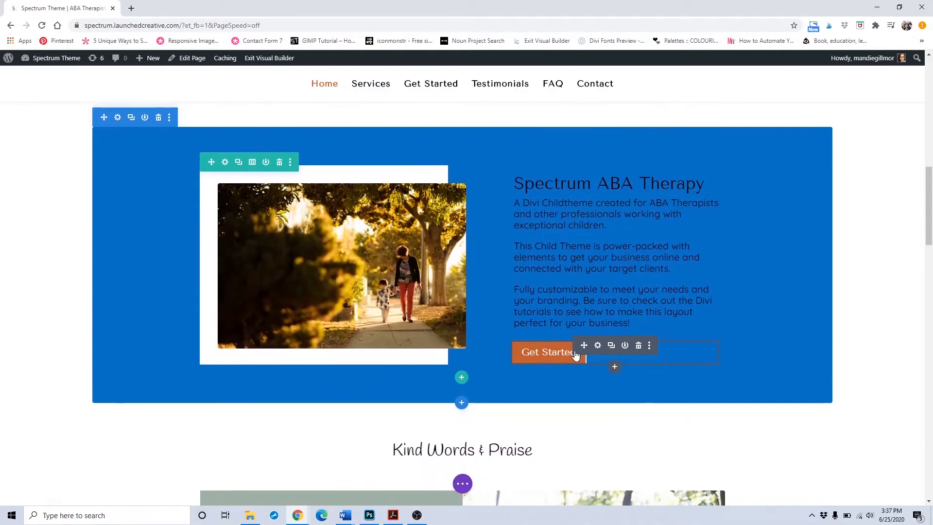
scroll(560, 355, down, 5)
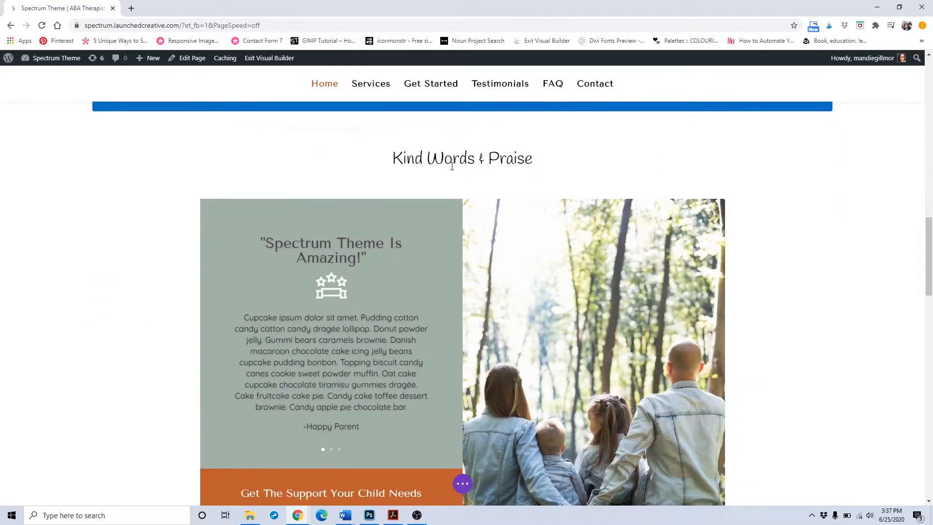
mouse_move(451, 165)
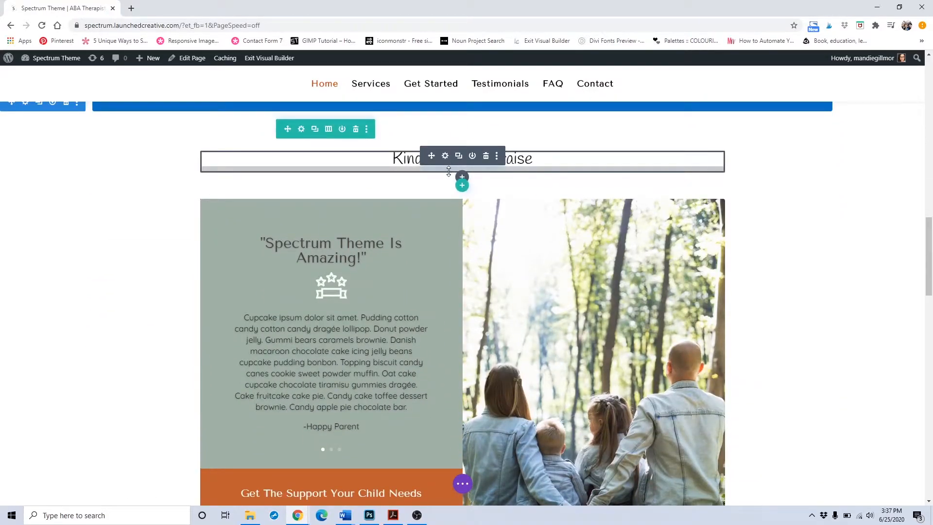
scroll(421, 226, down, 2)
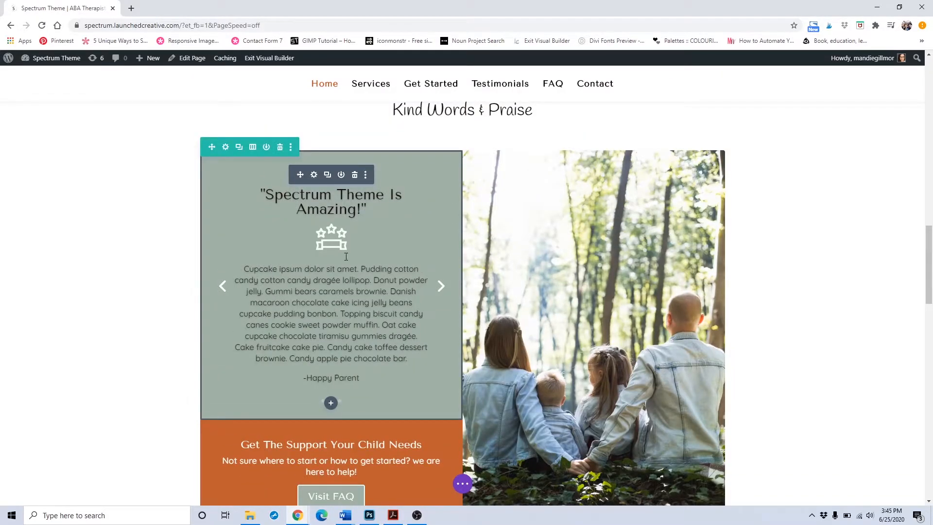
click(313, 174)
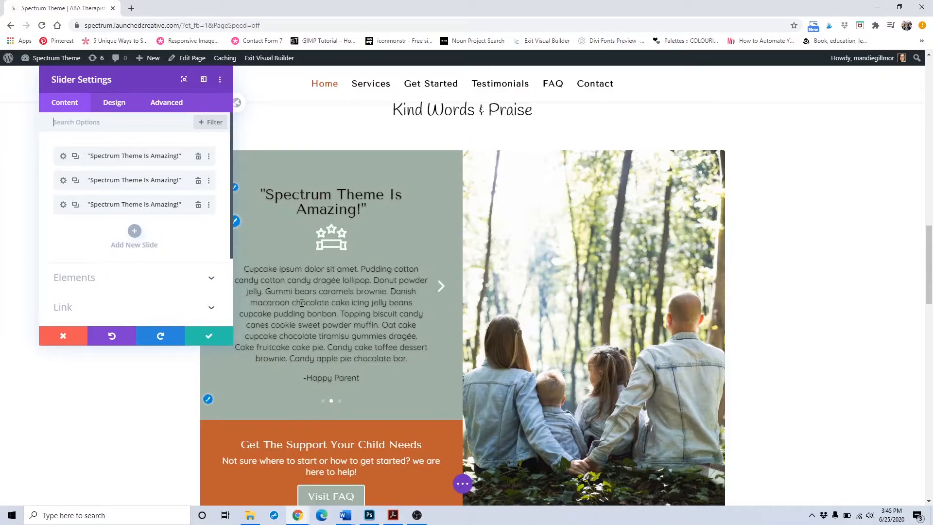
click(114, 102)
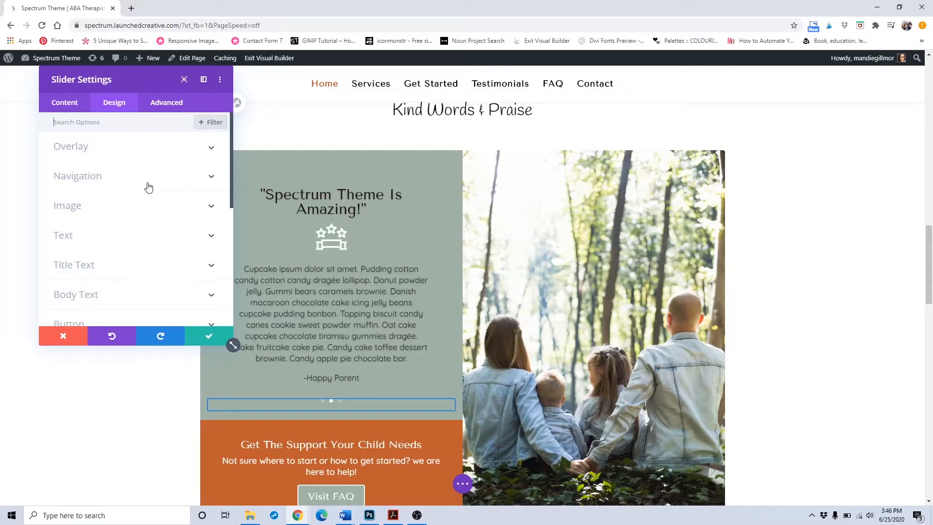
click(78, 103)
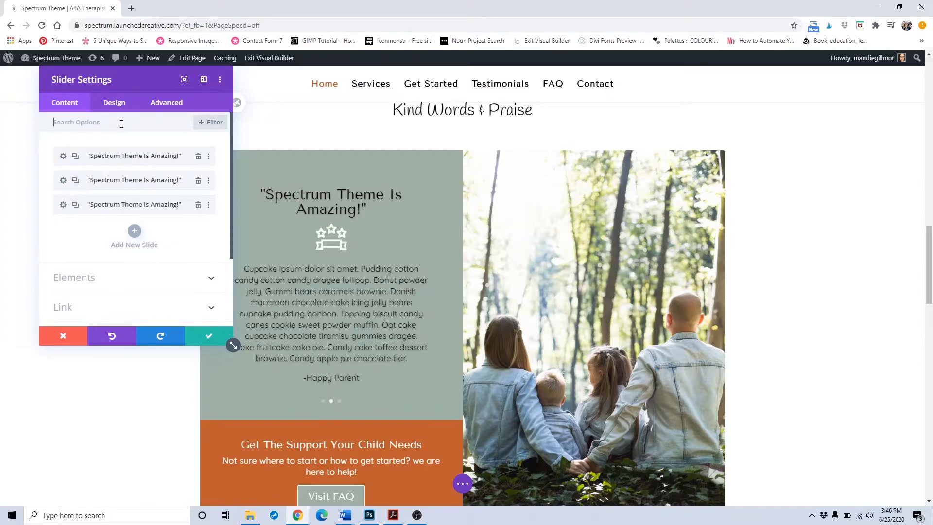
click(121, 108)
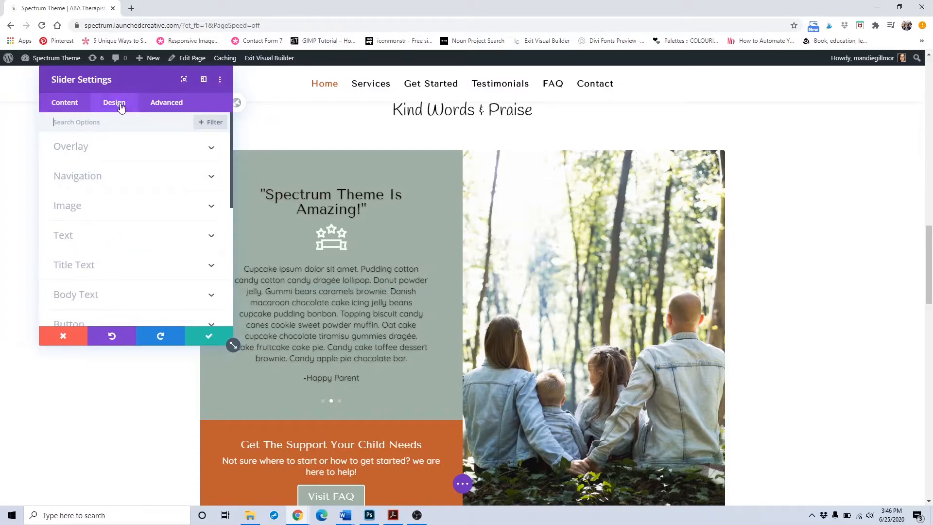
Try blue and teal #0993a3 for the testimonial slider's title text, and set the color back to black.
click(115, 266)
scroll(114, 267, down, 3)
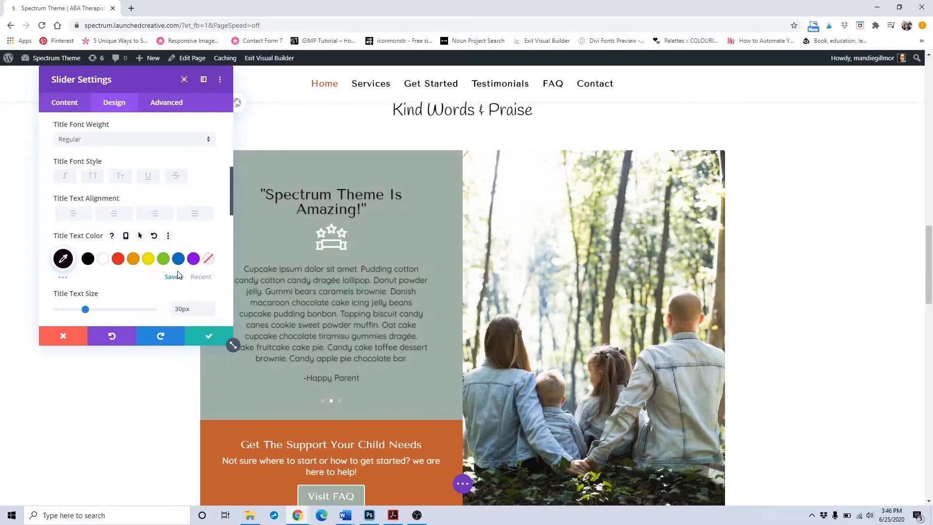
click(178, 261)
click(201, 277)
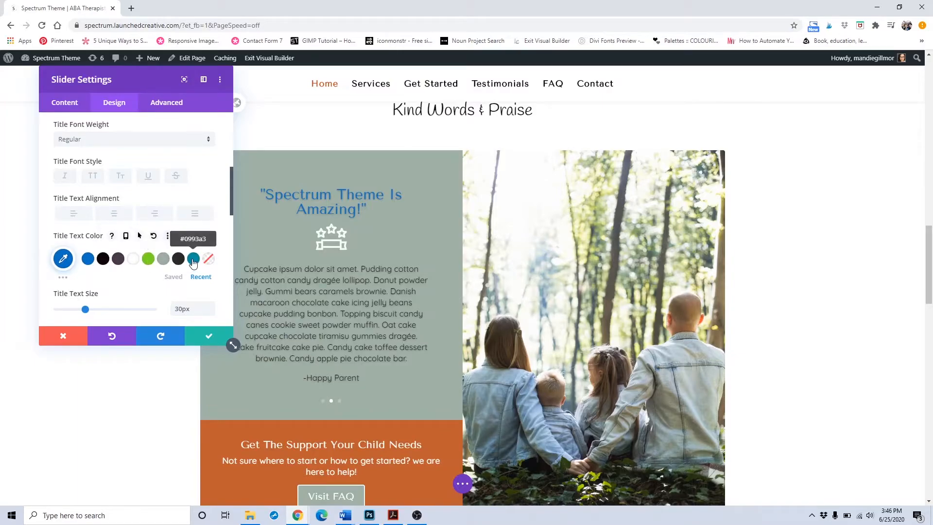
click(193, 259)
click(118, 258)
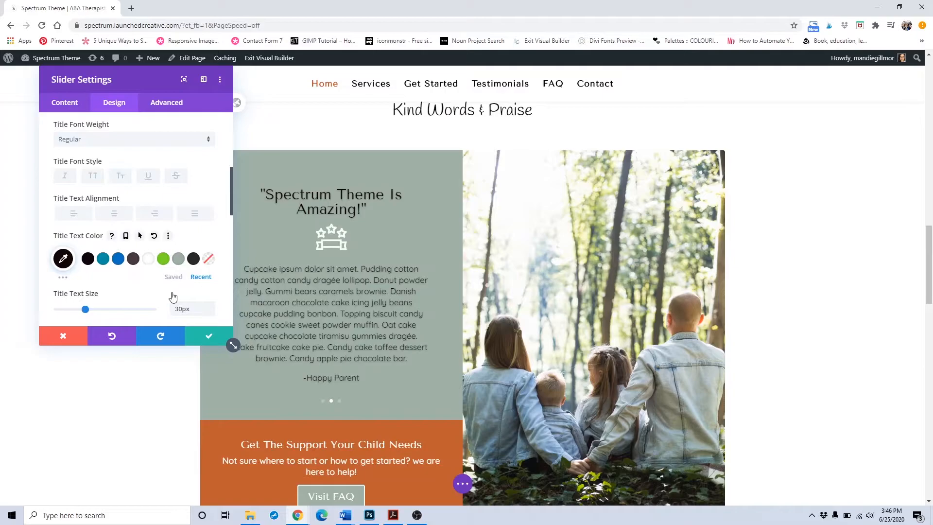
Try title text sizes of 36px and 34px for the testimonial slider, and set the size back to 30px.
scroll(172, 296, down, 1)
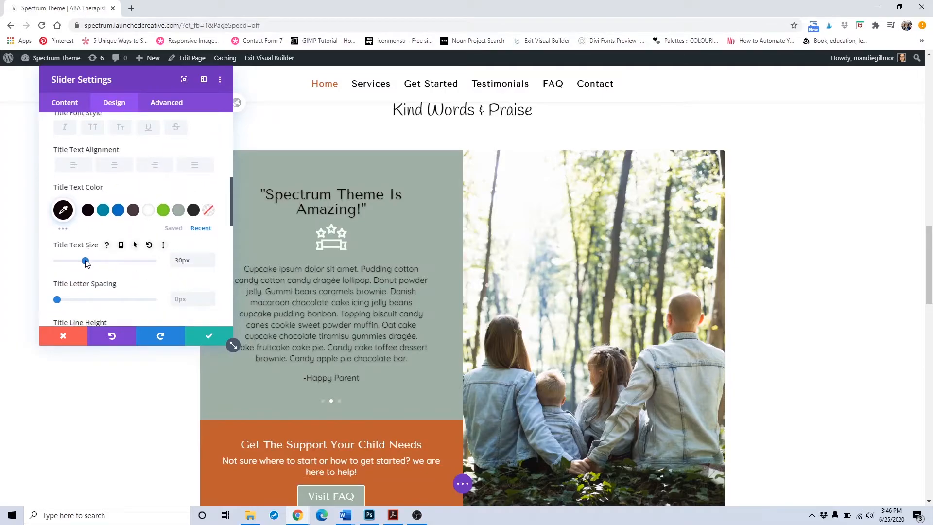
drag(89, 263, 92, 263)
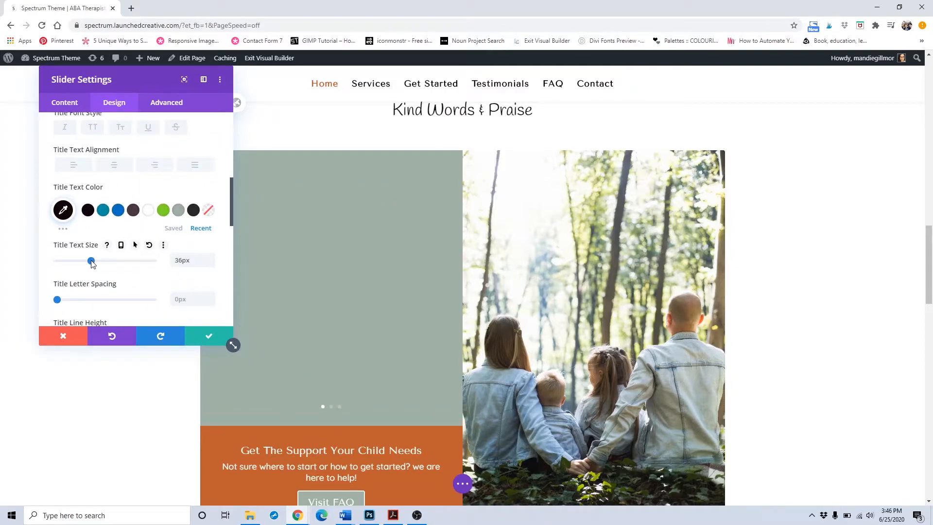
click(211, 263)
click(210, 263)
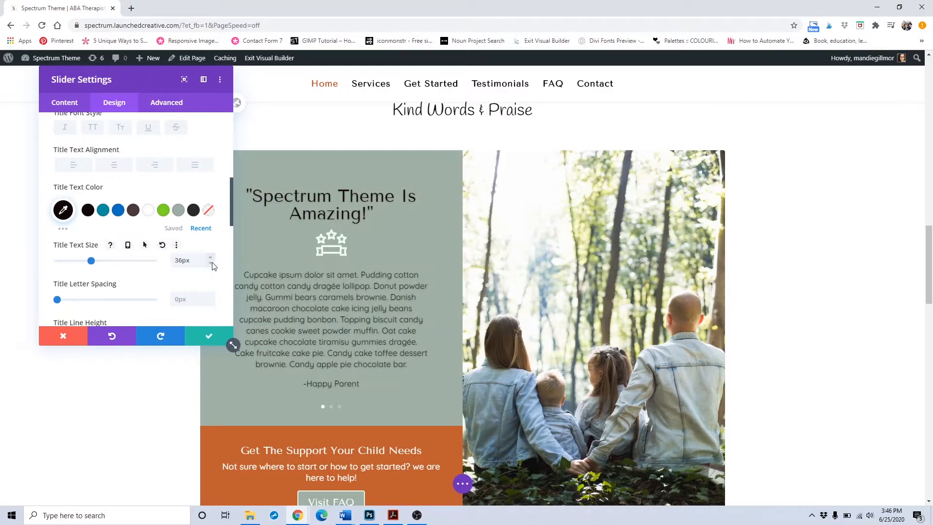
double_click(185, 261)
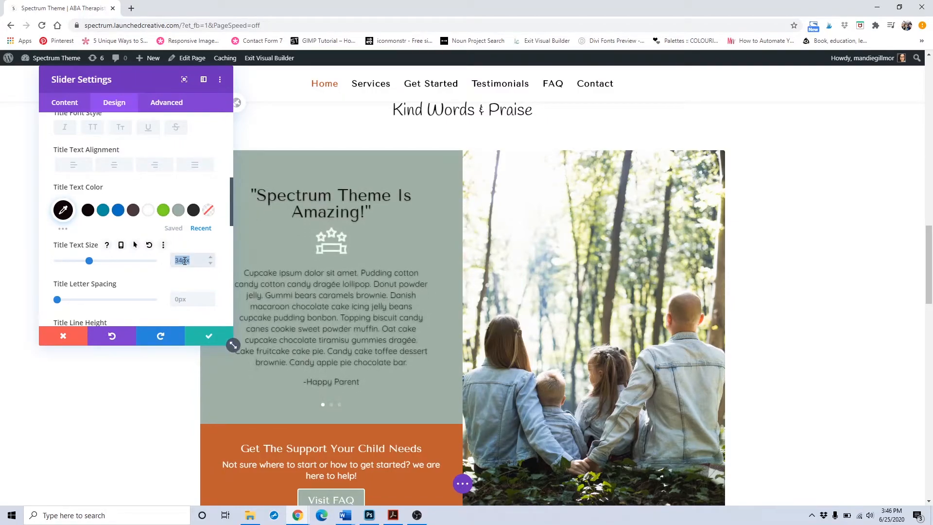
Set the testimonial slider's body text color to the recently used white and save the slider.
scroll(184, 267, down, 2)
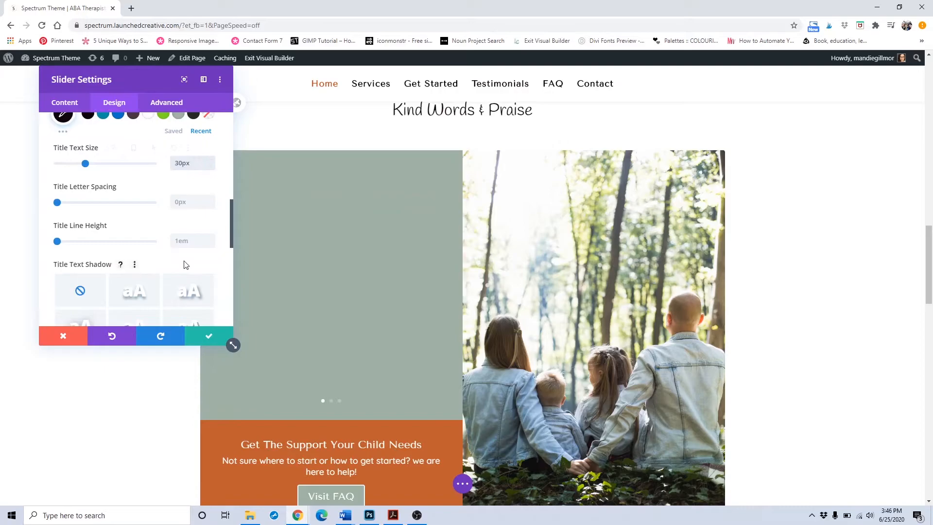
scroll(183, 275, down, 3)
click(165, 230)
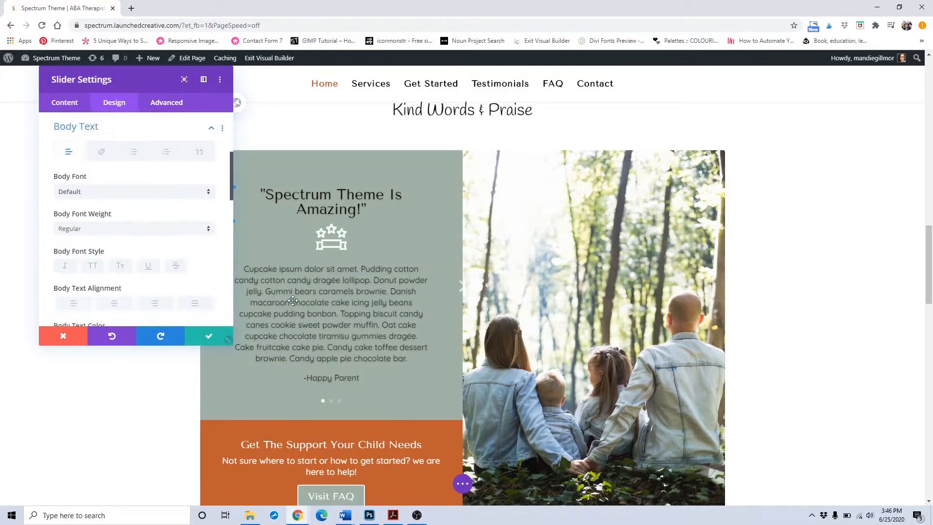
scroll(169, 246, down, 3)
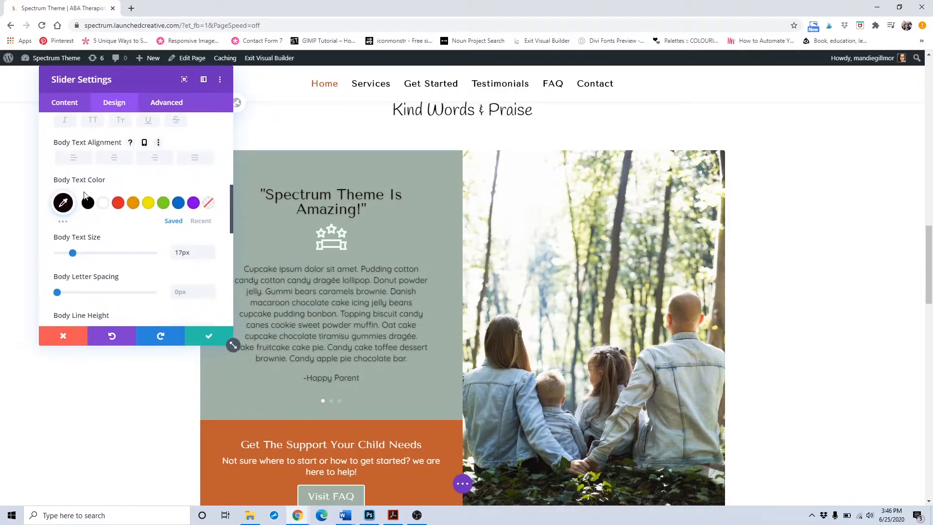
click(201, 221)
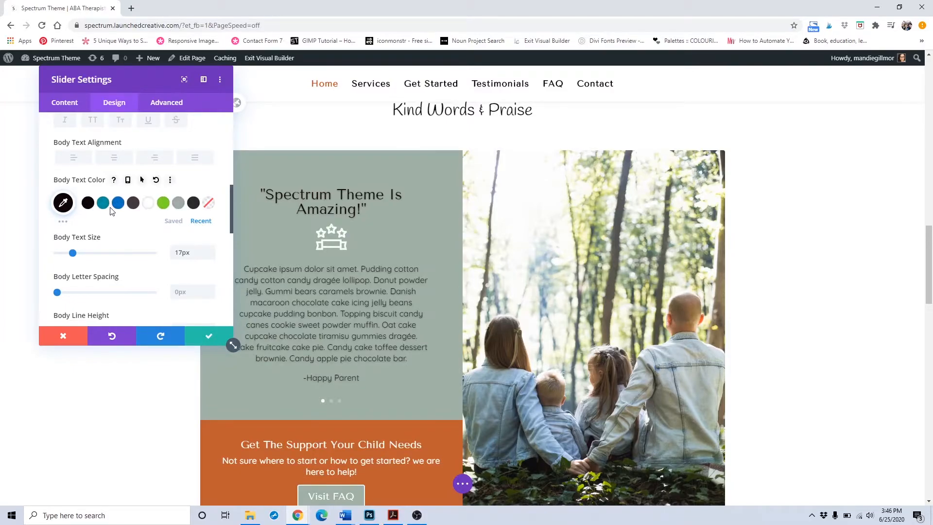
click(148, 206)
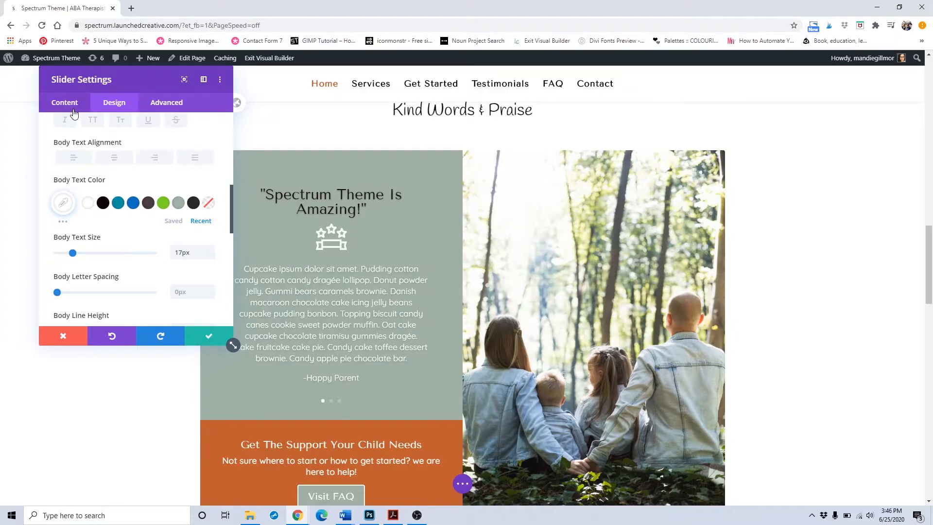
click(209, 332)
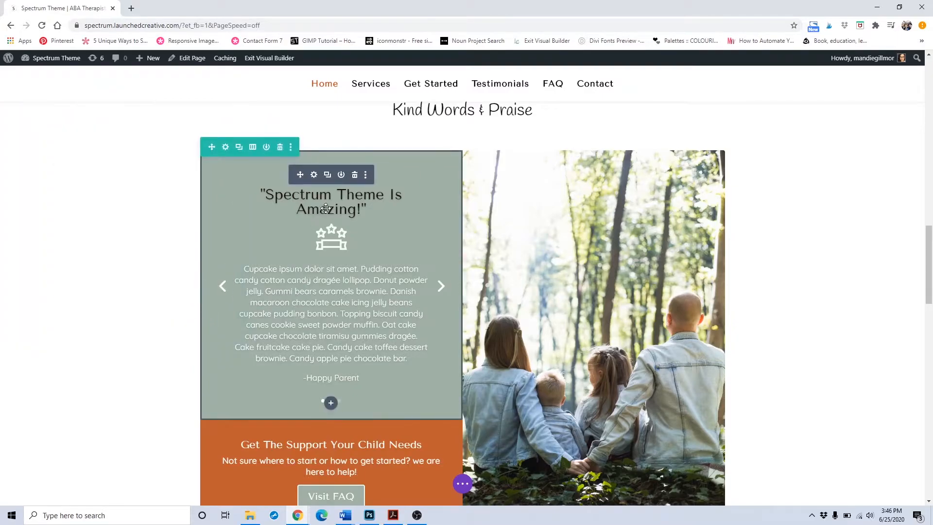
Change the first testimonial slide's title to "Your Title Here", including the quotation marks.
click(313, 175)
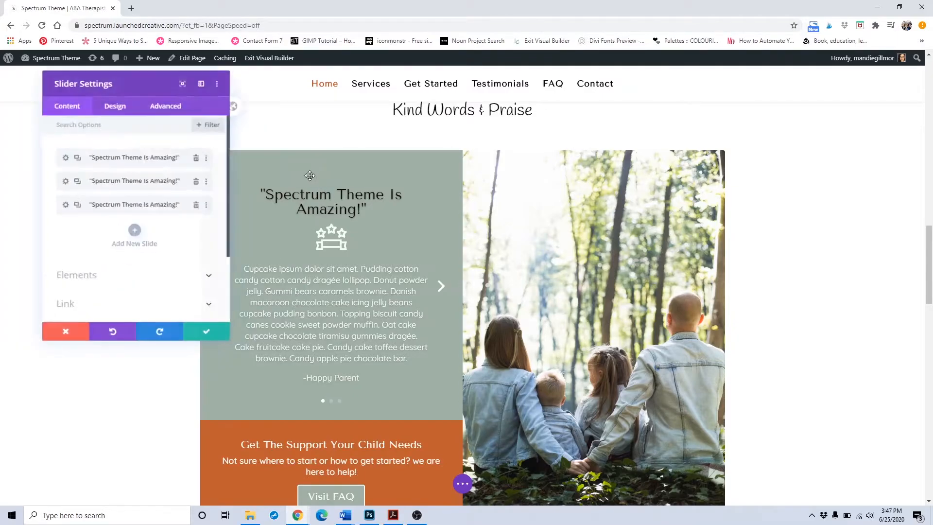
click(63, 156)
scroll(86, 163, down, 2)
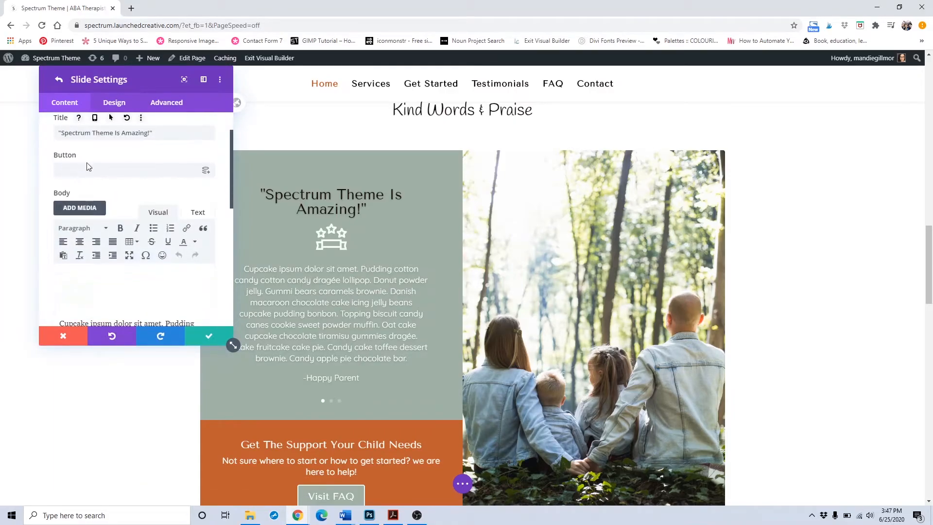
triple_click(113, 134)
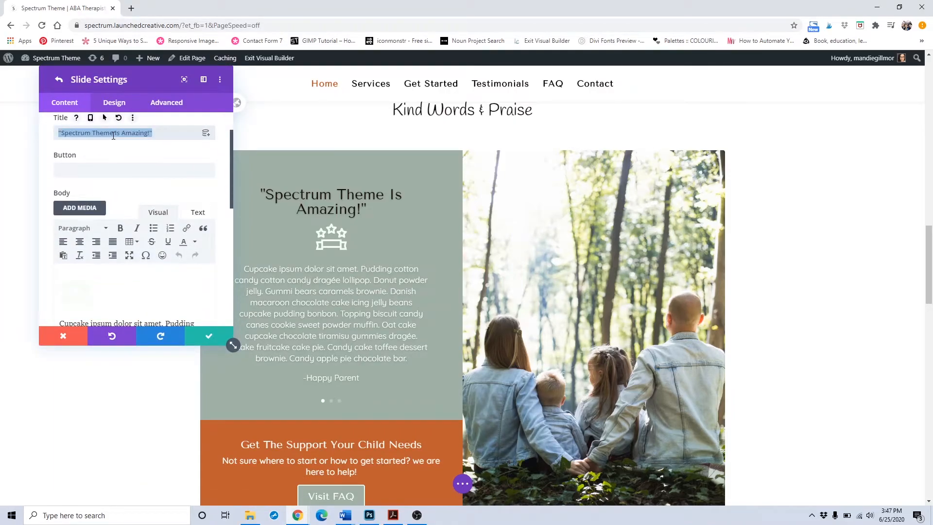
text(Your Tt)
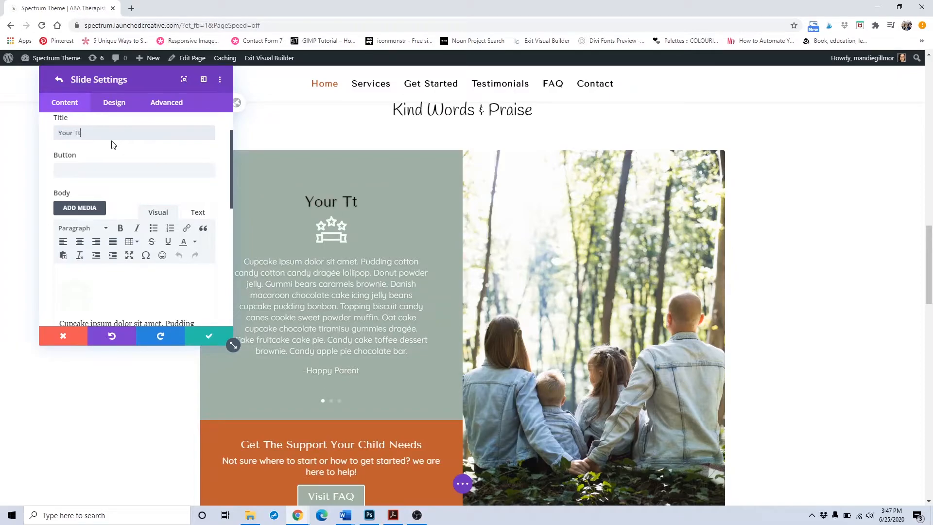
key(BackSpace)
text(itle H)
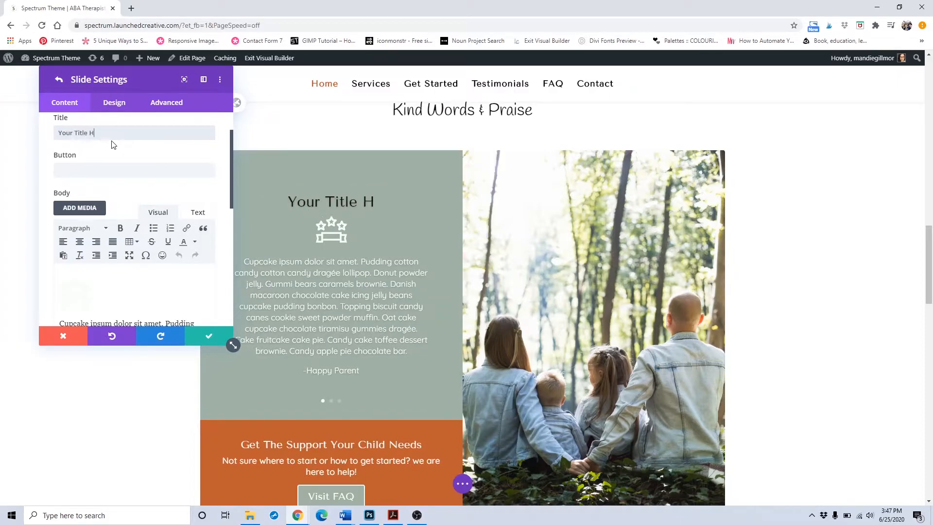
text(ere)
text(")
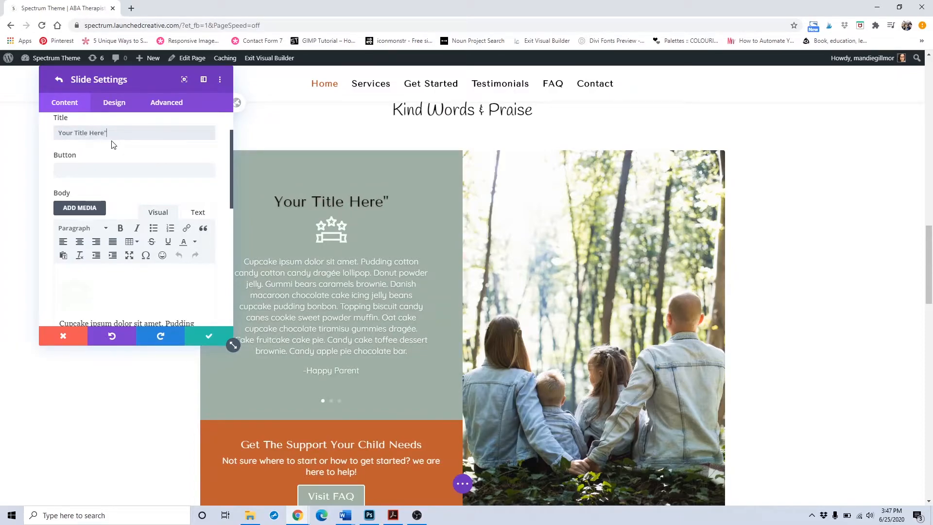
text(")
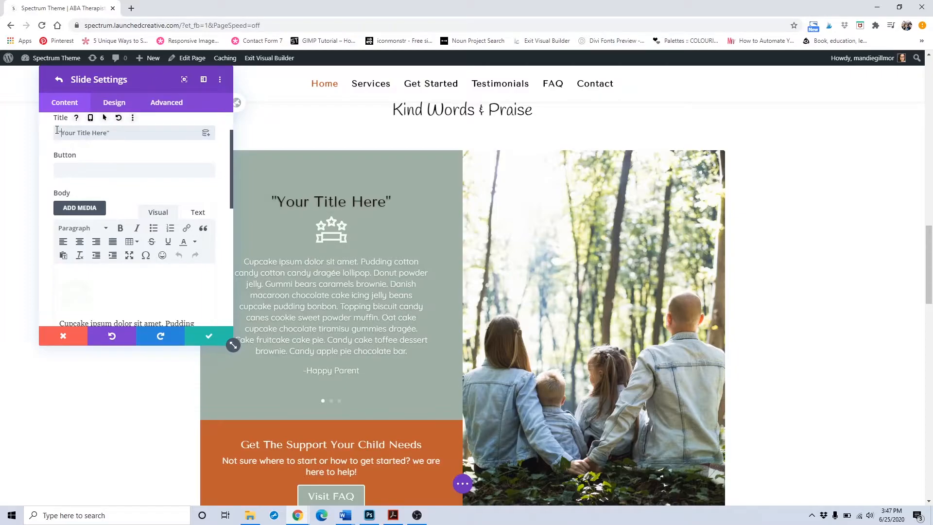
Examine the icon image, testimonial text and remaining content options of the first slide, and save the slide.
scroll(160, 197, down, 2)
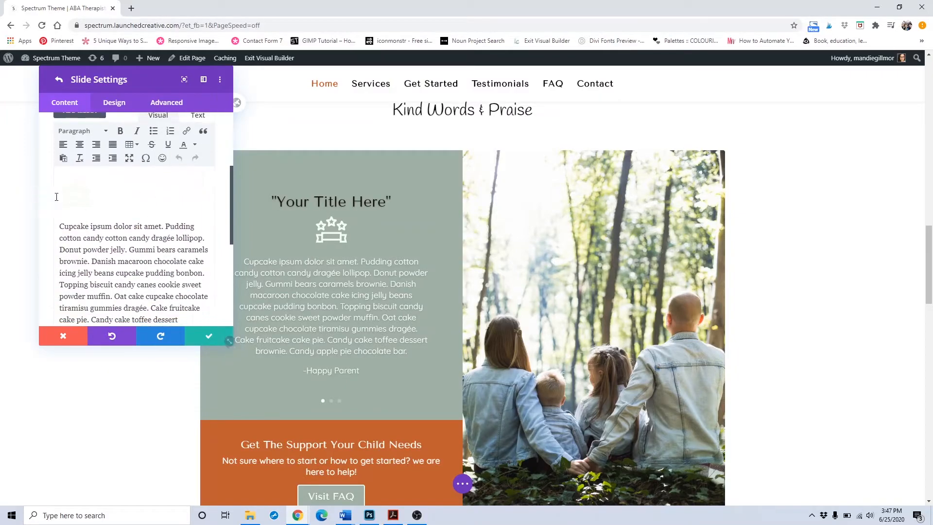
click(68, 197)
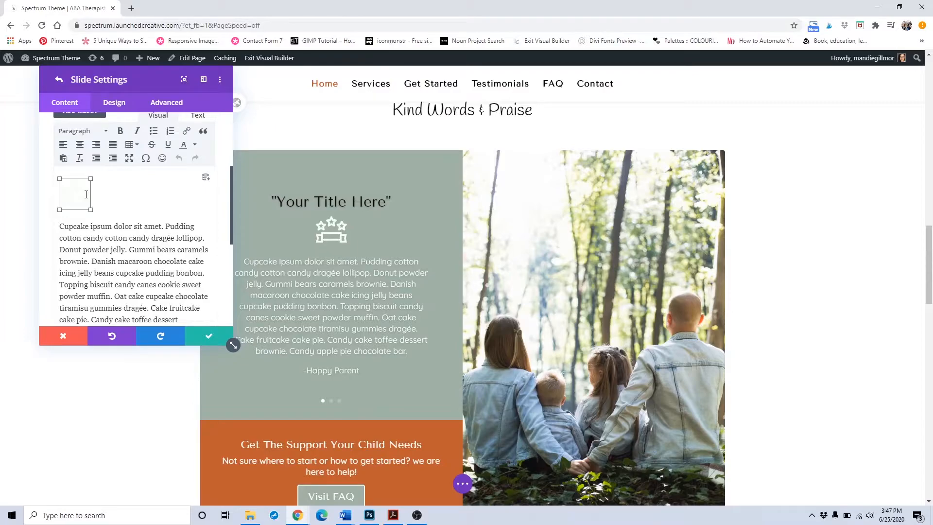
scroll(86, 194, down, 2)
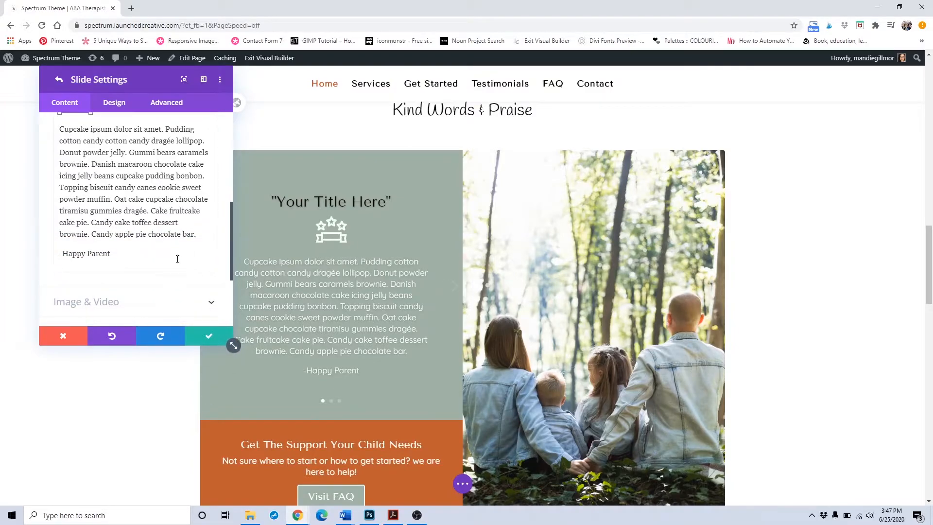
scroll(165, 261, down, 2)
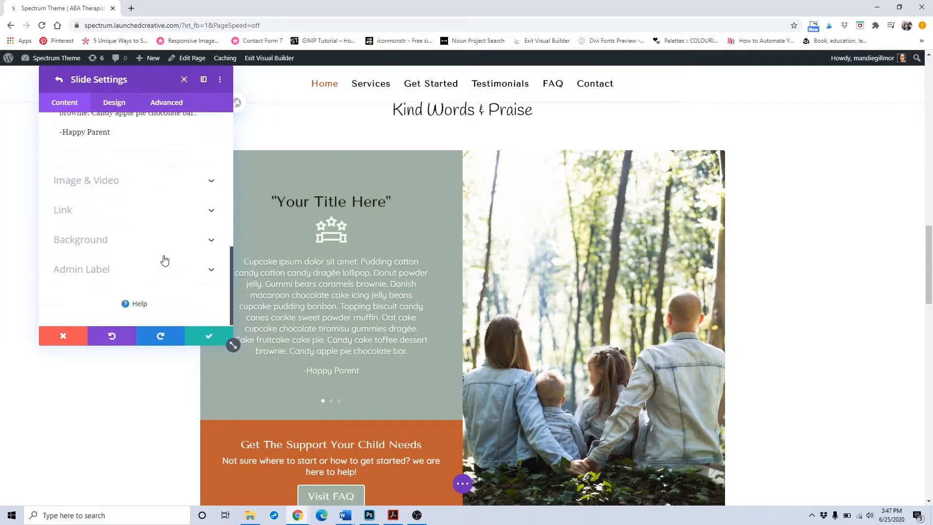
click(204, 335)
Duplicate the third slide of the testimonial slider and open the settings of the fourth slide.
scroll(144, 256, up, 2)
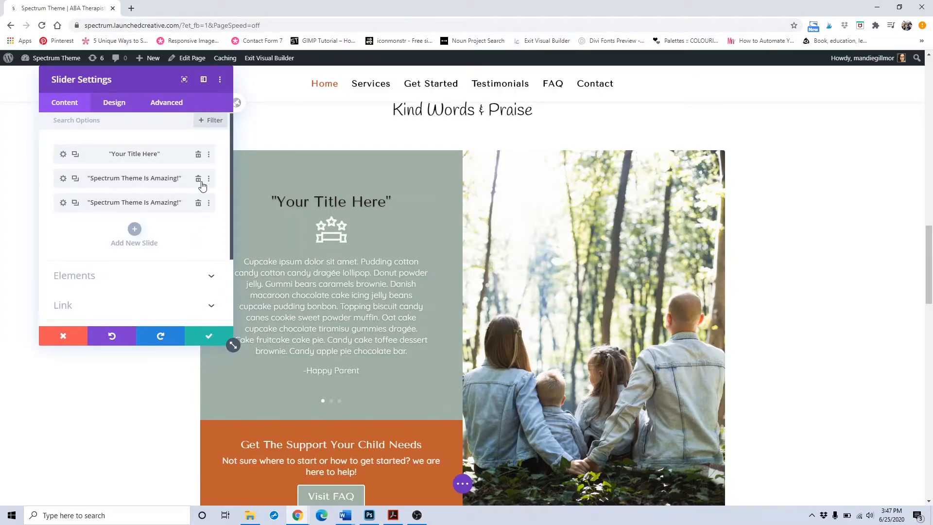
click(75, 204)
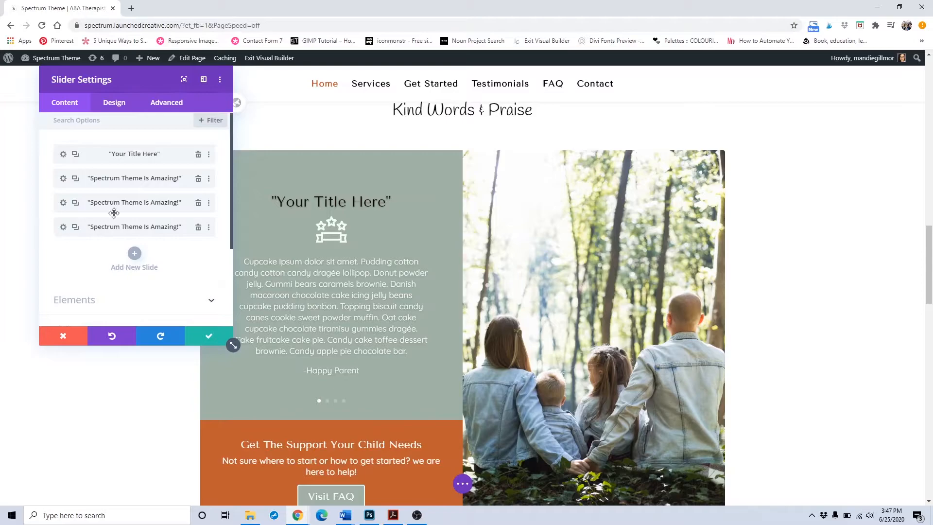
click(63, 227)
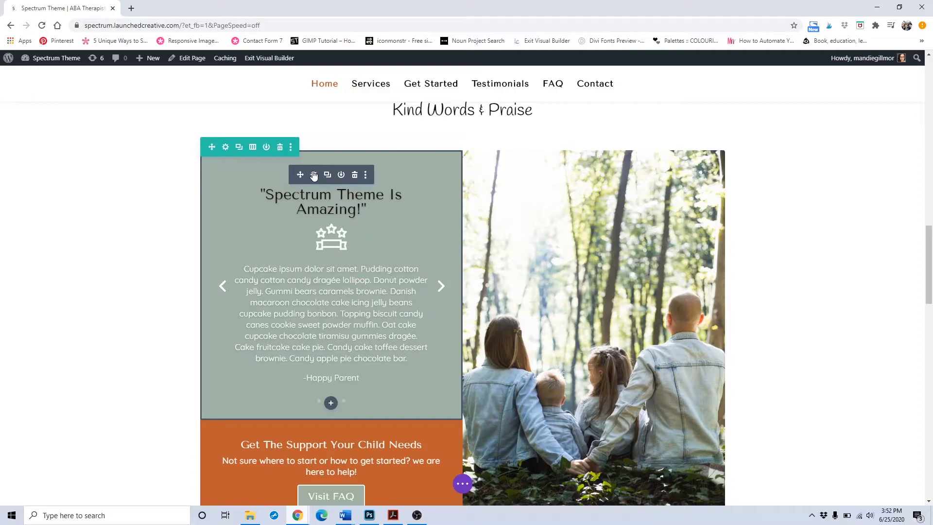
Set the testimonial slider's background overlay color to the recently used teal and preview it across the slides.
click(314, 175)
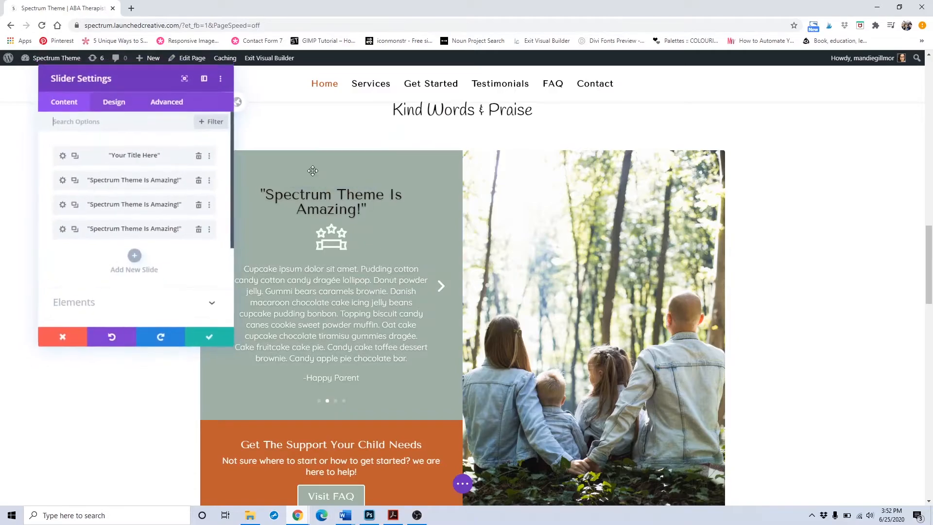
click(114, 103)
click(99, 152)
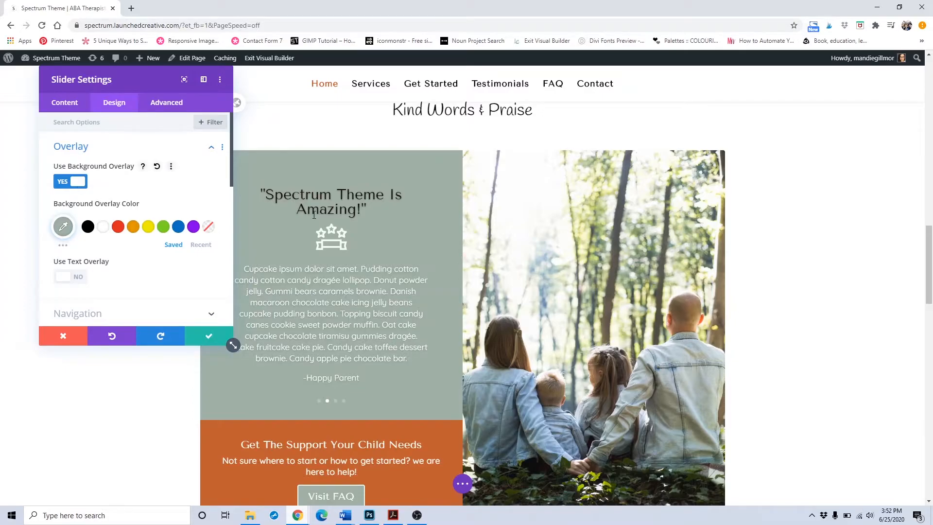
click(441, 291)
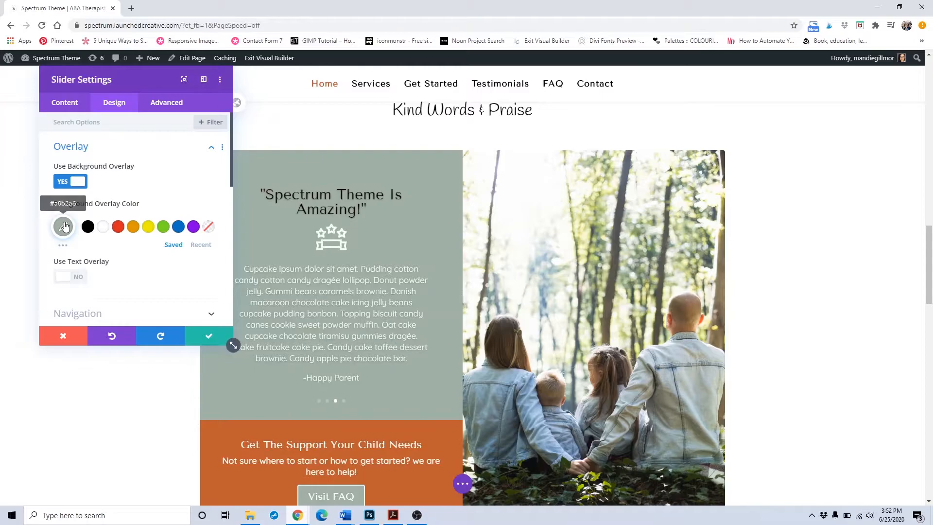
click(196, 246)
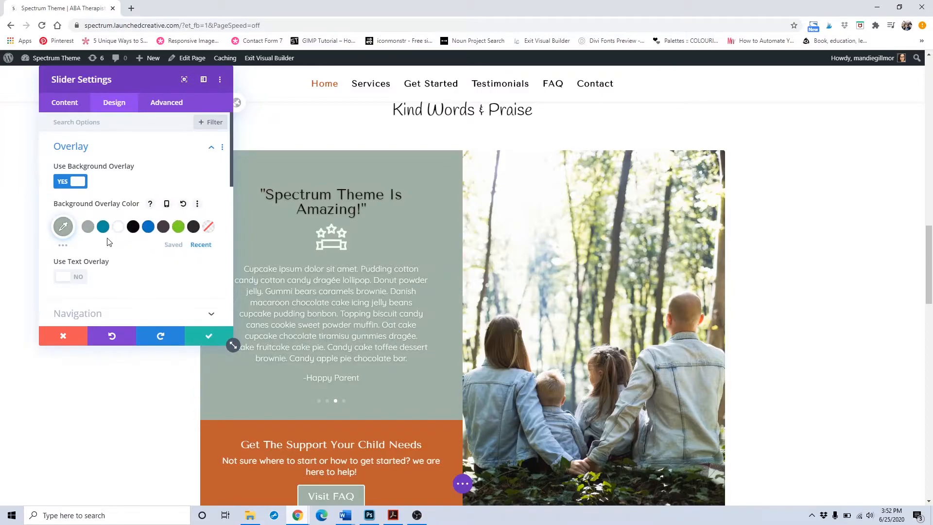
click(104, 228)
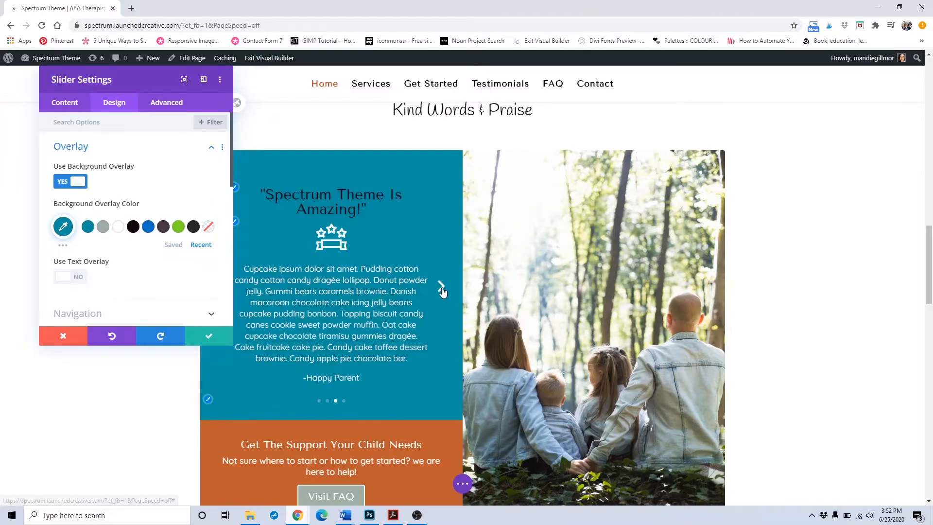
click(441, 290)
click(441, 289)
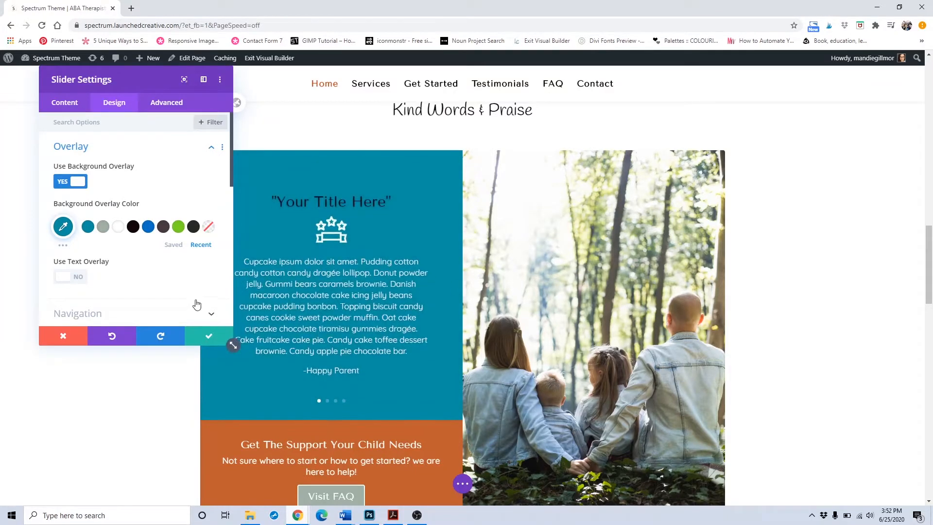
Set the second slide's own background overlay color to the recently used dark brown-gray and advance to the next slide.
click(68, 107)
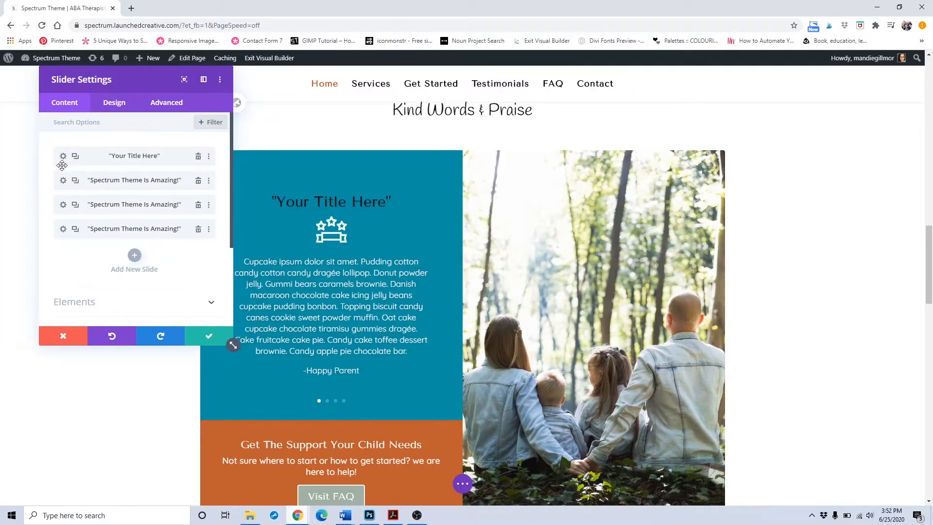
click(63, 181)
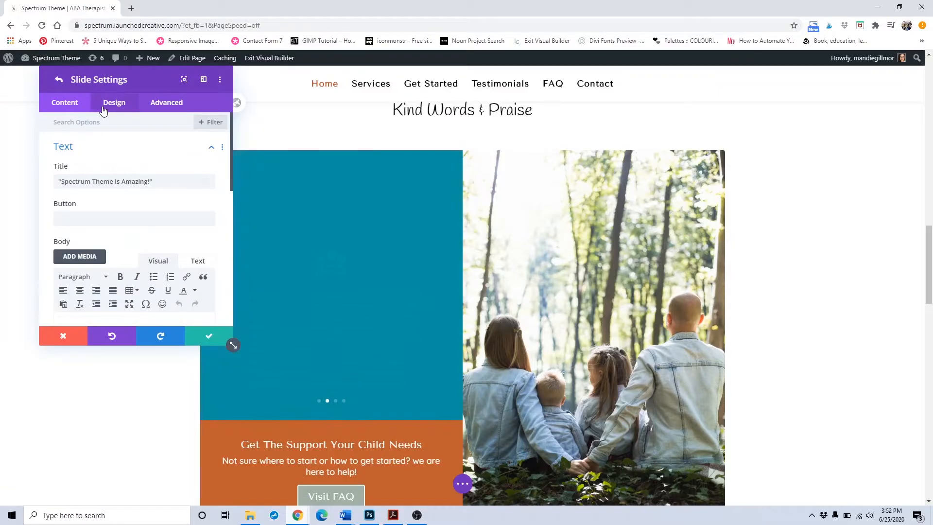
click(103, 107)
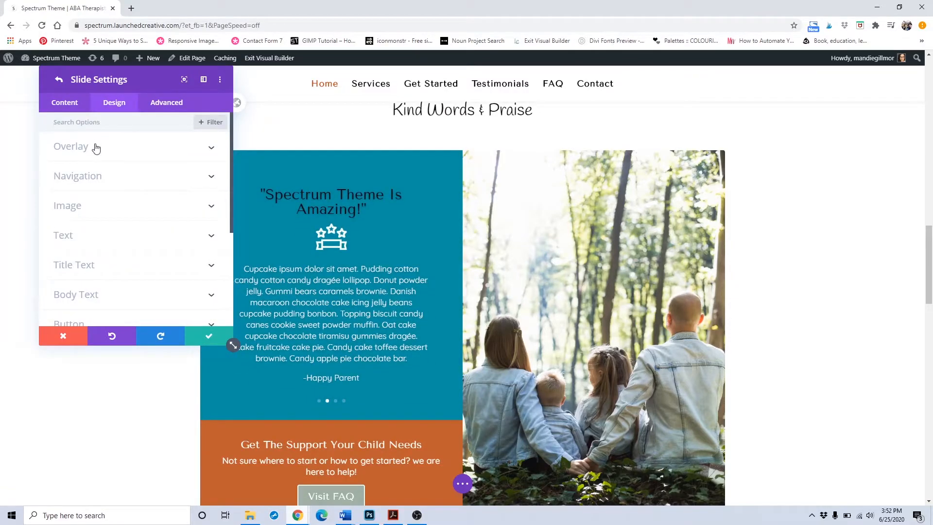
click(96, 148)
click(195, 245)
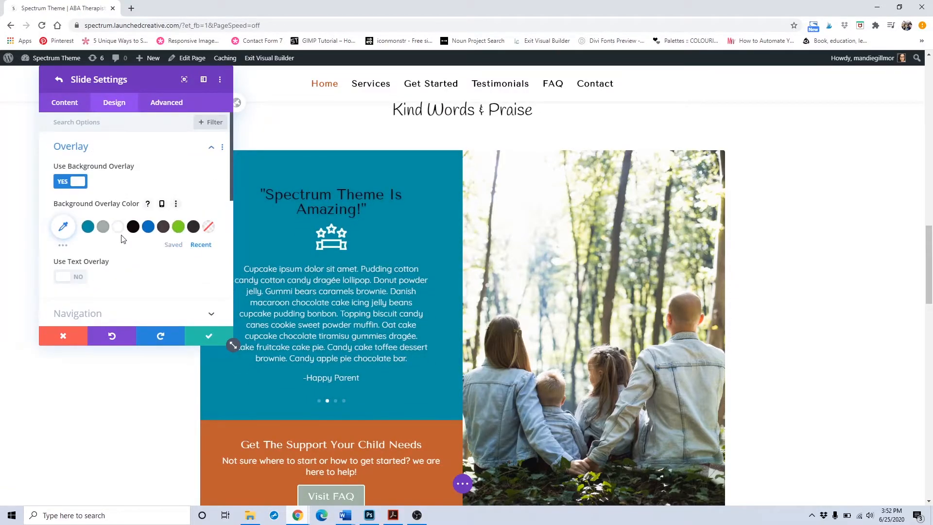
click(163, 226)
click(439, 287)
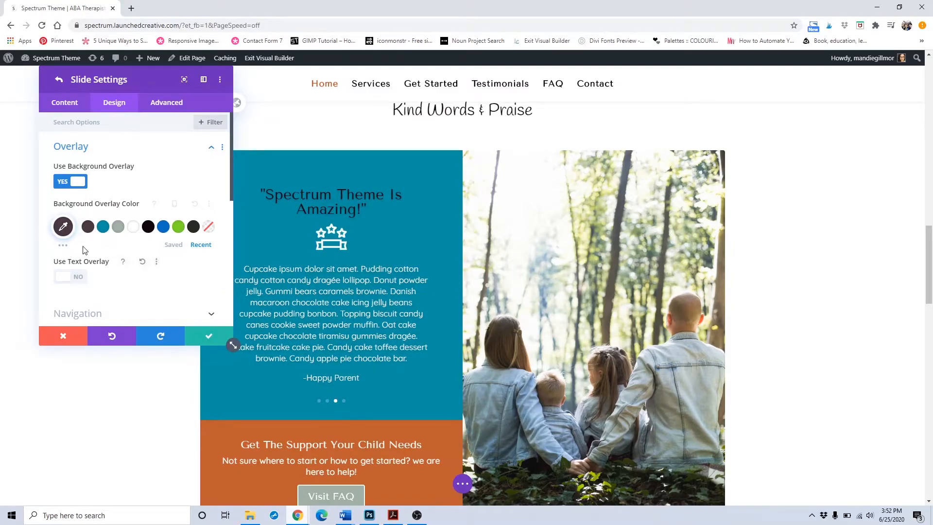
Set the third slide's background overlay color to the recently used teal, and save the slide and the slider settings.
click(103, 226)
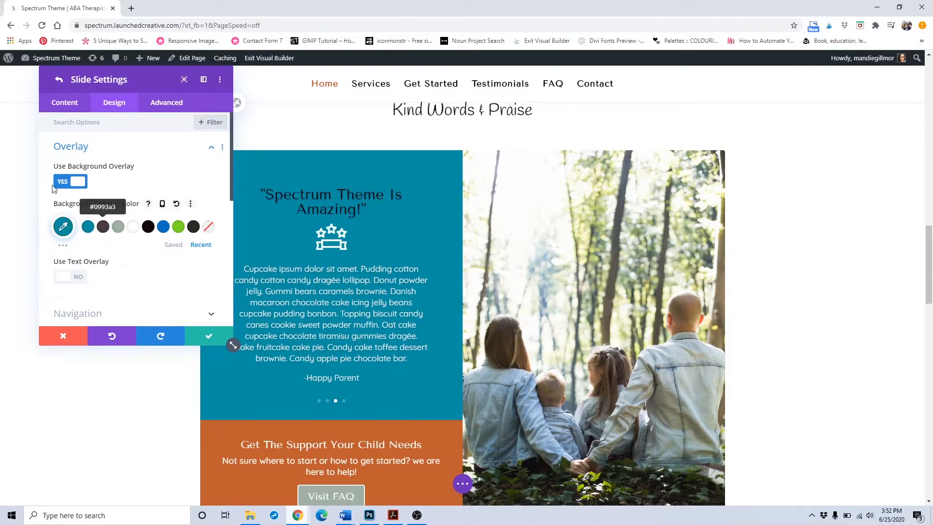
click(69, 106)
click(198, 342)
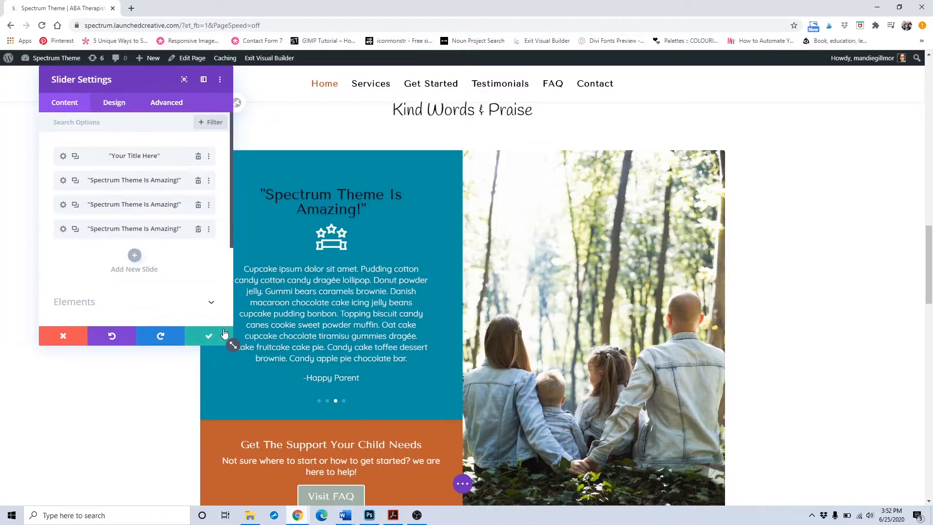
click(210, 335)
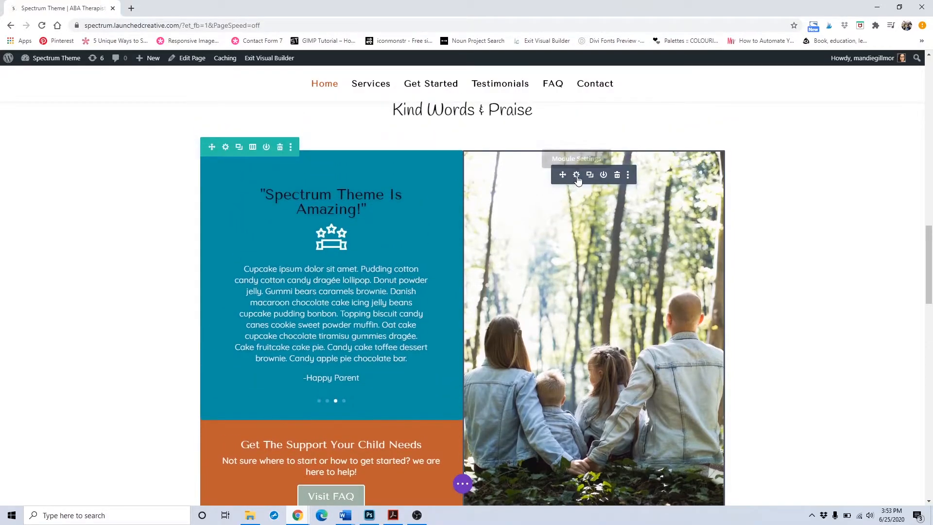
Set the background color of the testimonial row's first column to the recently used near-black #110409, and save the column and row settings.
scroll(577, 180, down, 1)
scroll(302, 315, down, 3)
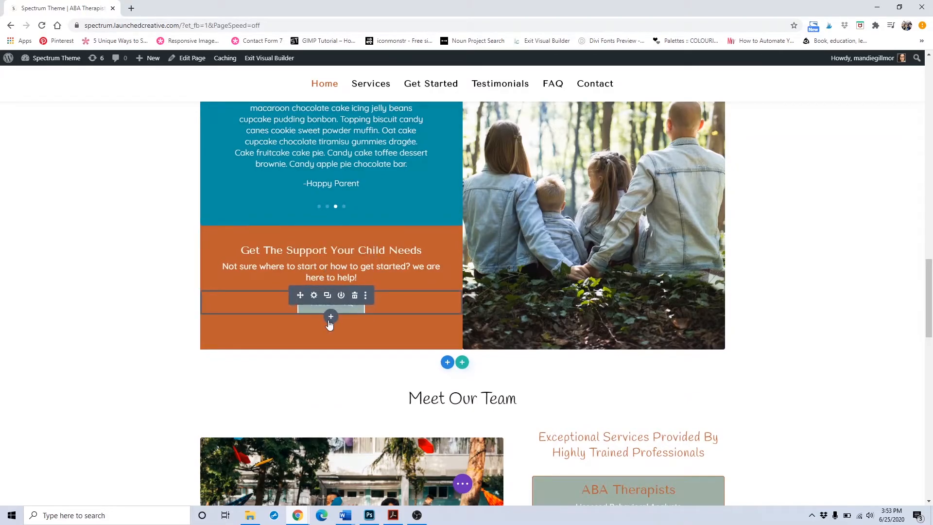
scroll(328, 320, up, 4)
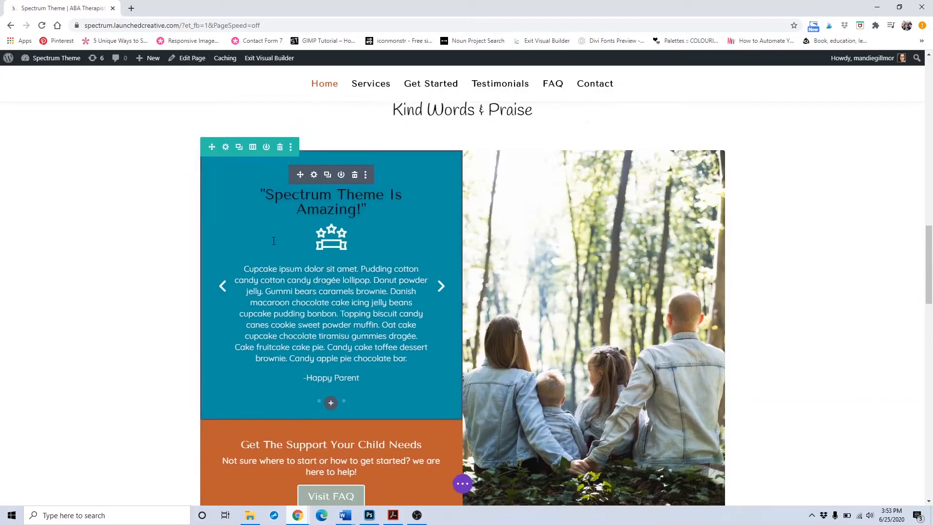
scroll(379, 379, down, 1)
scroll(246, 218, up, 1)
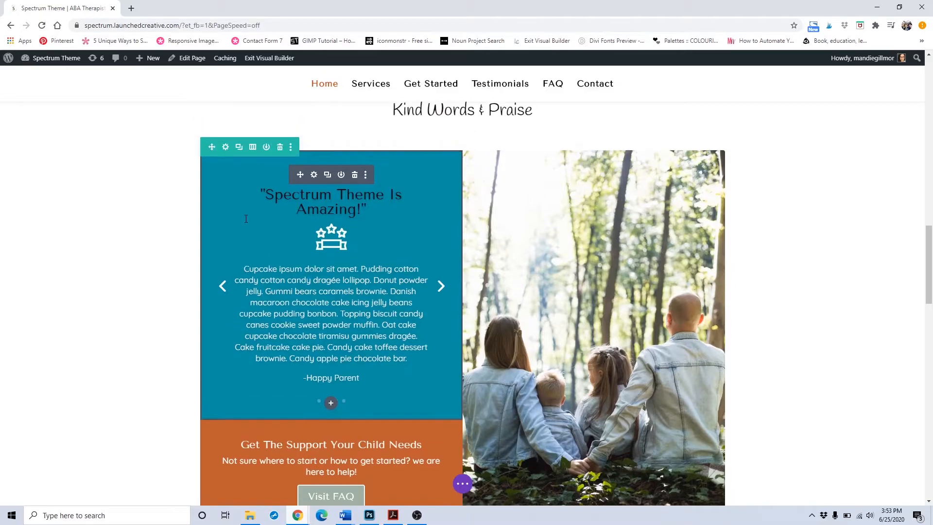
click(226, 147)
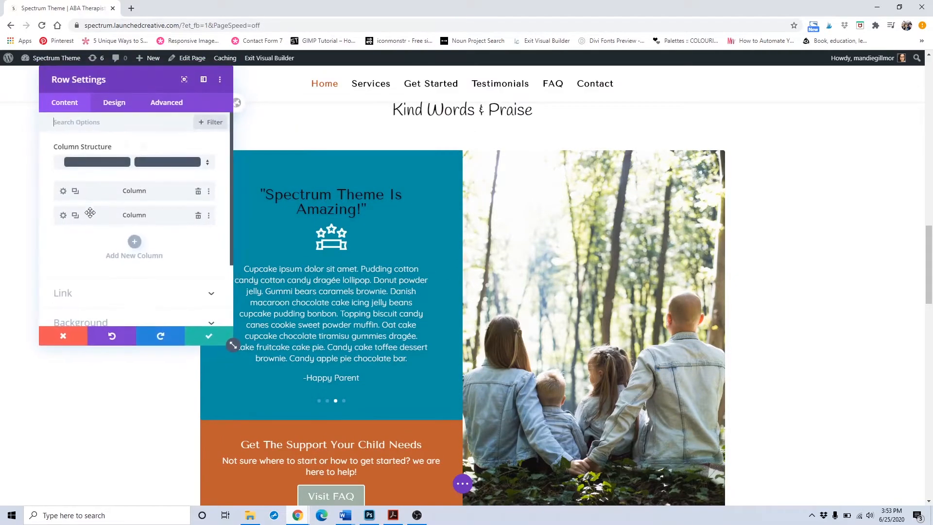
click(64, 192)
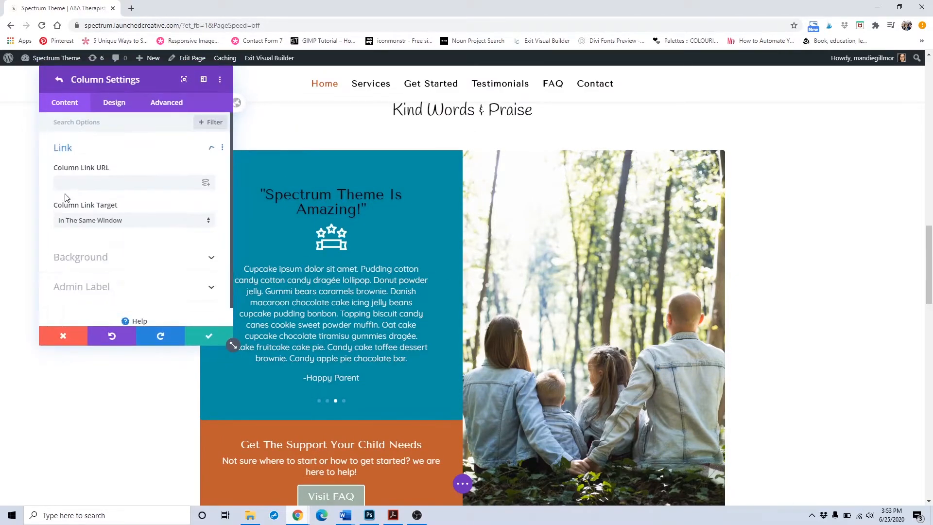
scroll(67, 219, down, 1)
click(71, 238)
scroll(101, 211, down, 2)
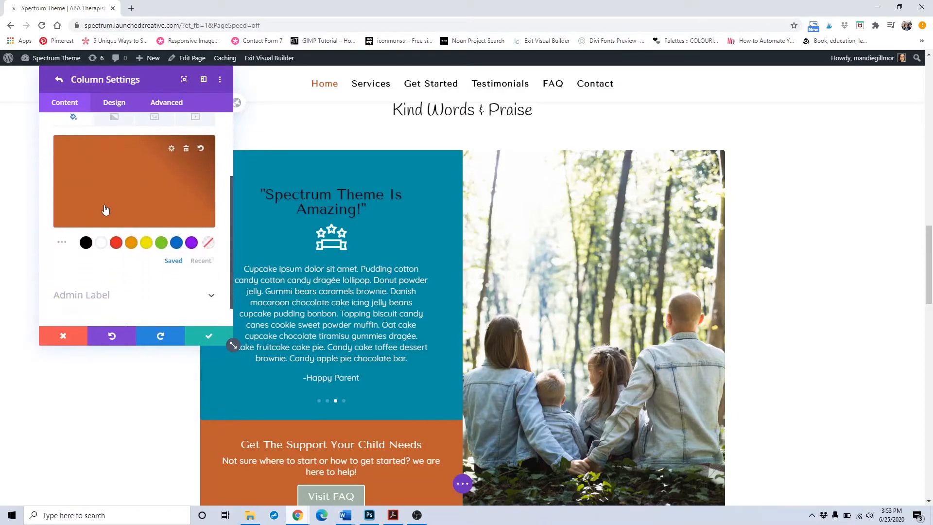
click(201, 261)
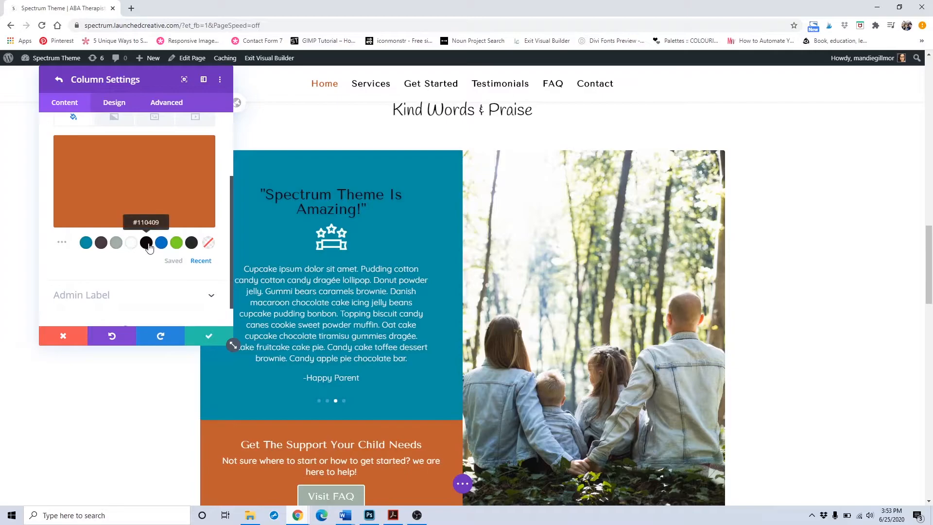
click(145, 242)
scroll(217, 359, down, 1)
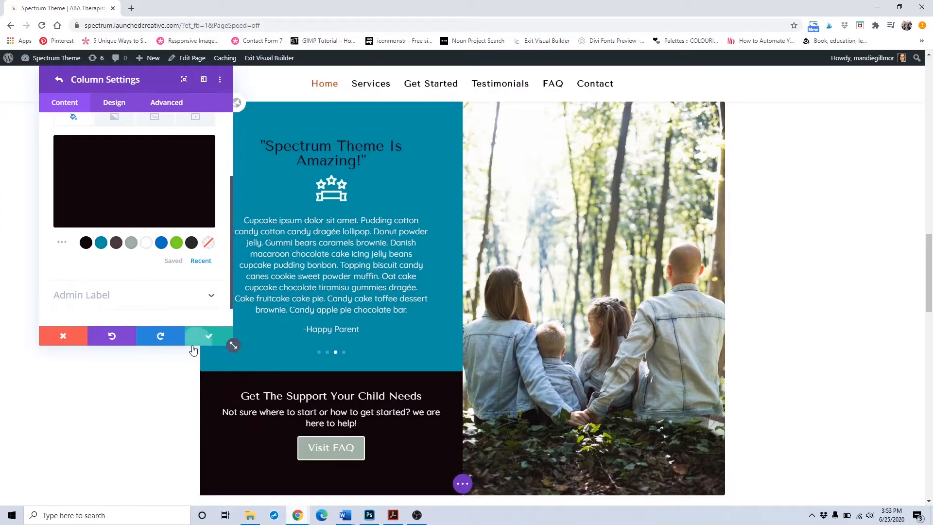
click(192, 339)
click(198, 339)
Open the Visit FAQ button's design settings and preview the button without custom styles, leaving them enabled.
scroll(243, 355, down, 2)
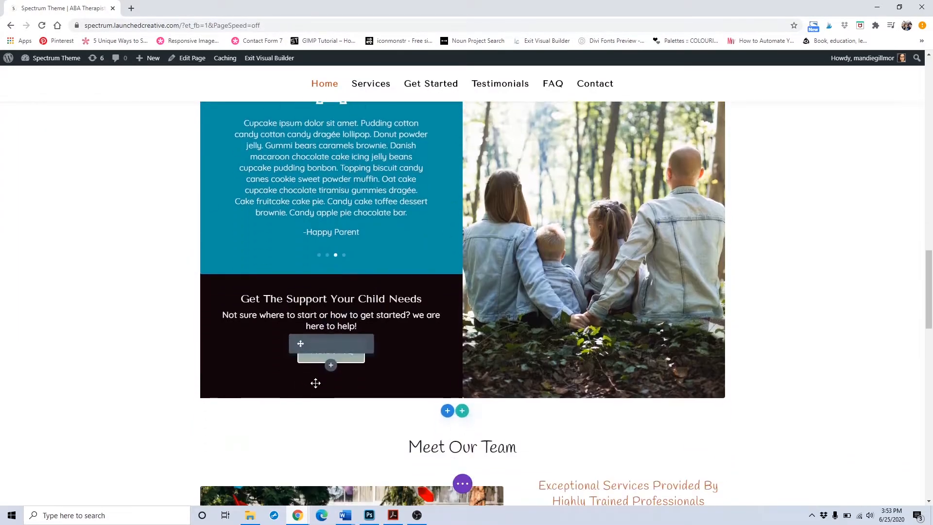
click(312, 344)
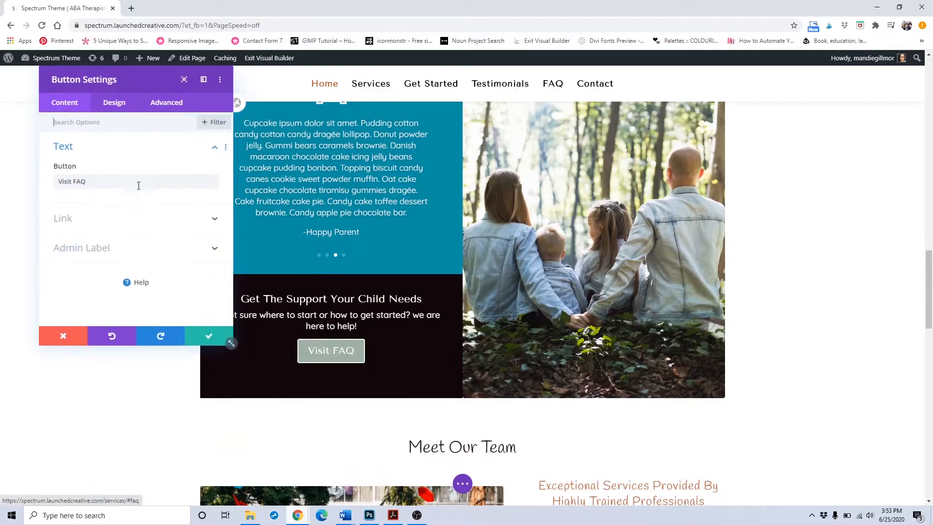
click(110, 102)
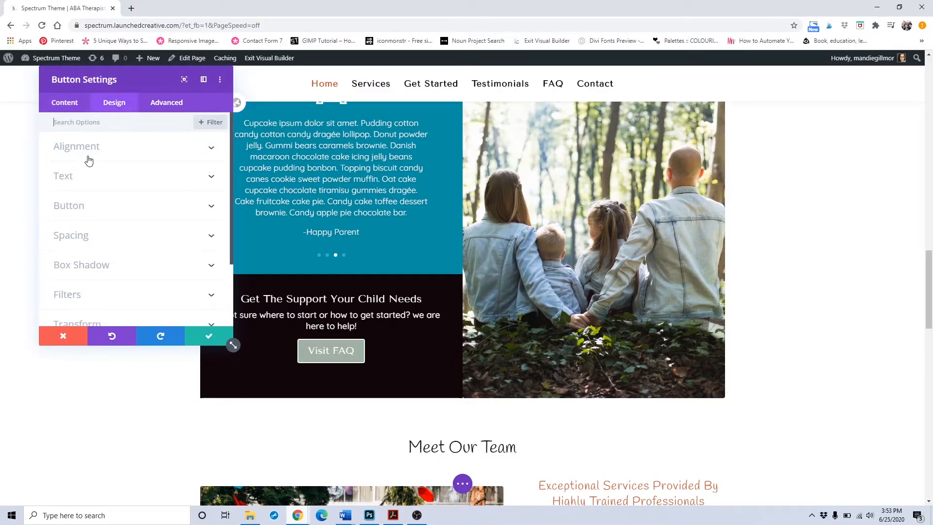
click(80, 206)
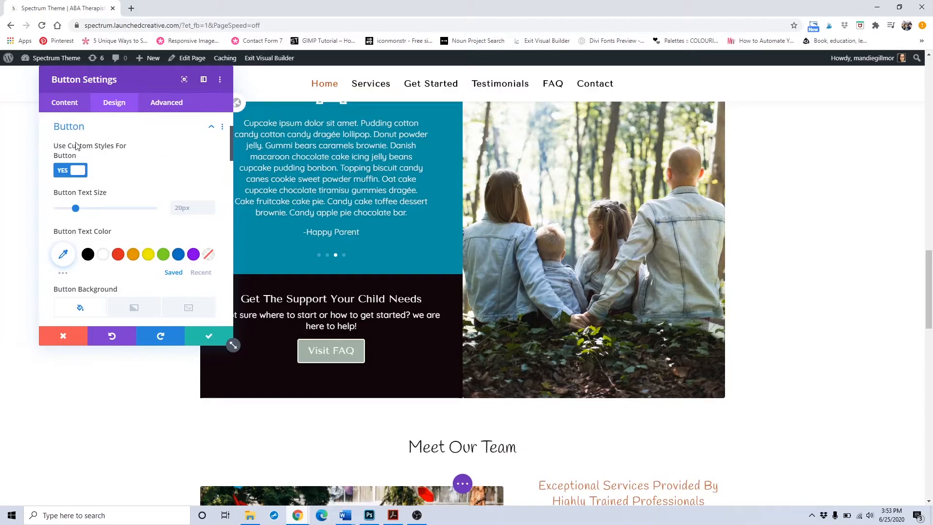
click(73, 171)
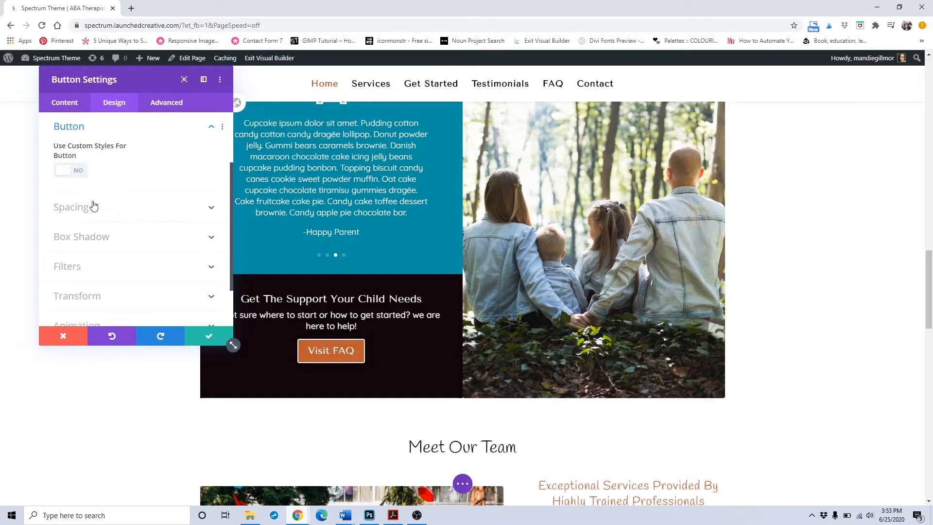
click(72, 171)
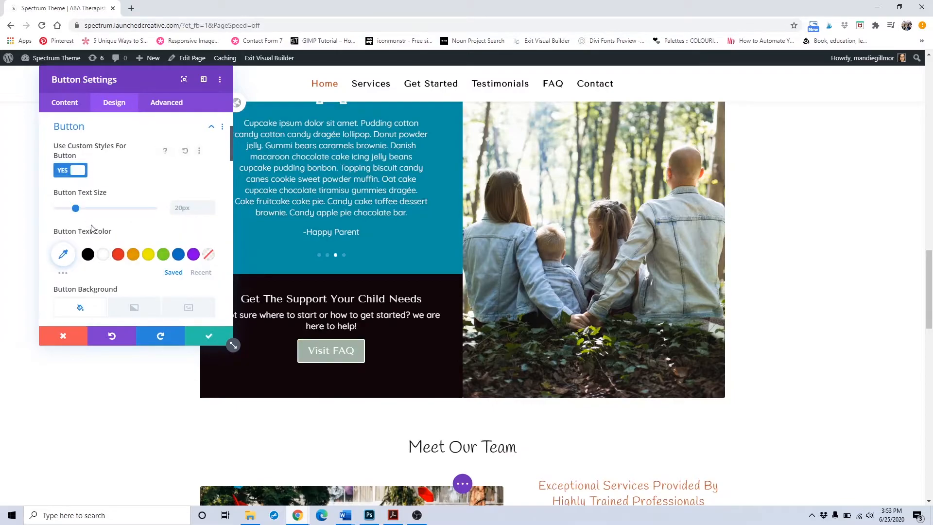
Set the Visit FAQ button's background color to the recently used teal and save the button.
scroll(95, 231, down, 1)
scroll(175, 286, down, 3)
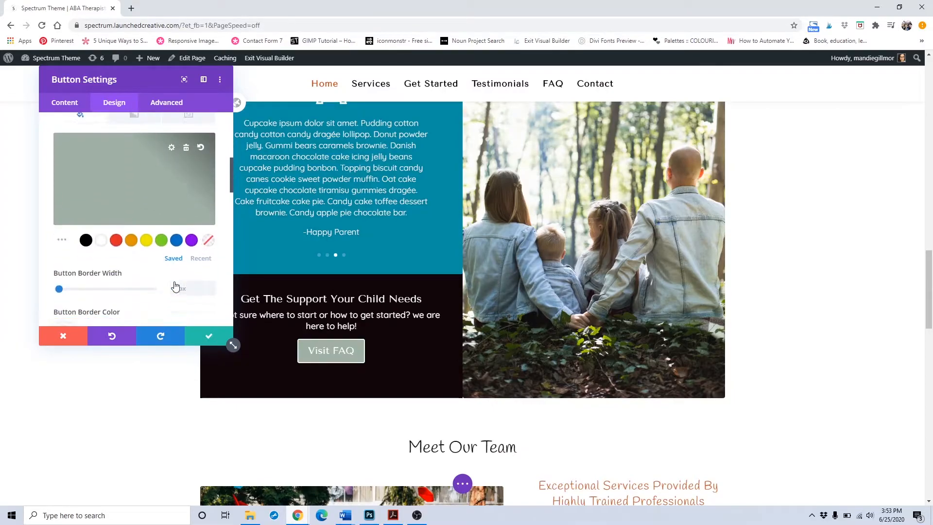
click(201, 258)
scroll(165, 248, up, 2)
scroll(165, 249, down, 2)
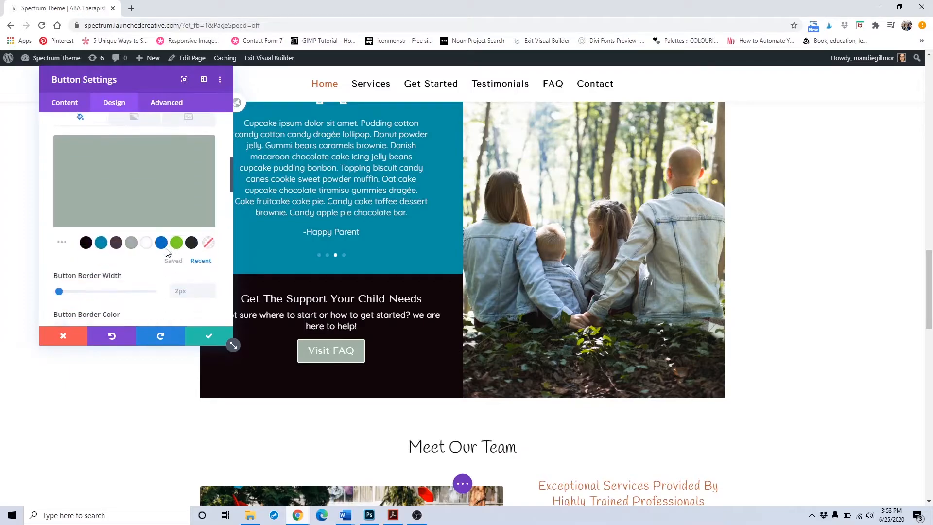
click(101, 239)
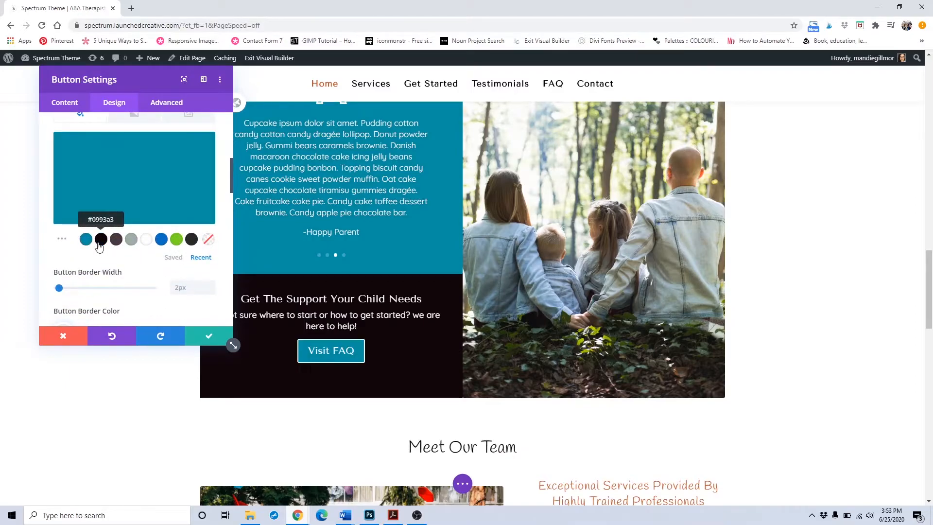
click(198, 336)
Examine the Visit FAQ button's link URL to the services page and save the button settings.
scroll(451, 336, down, 1)
scroll(450, 336, down, 2)
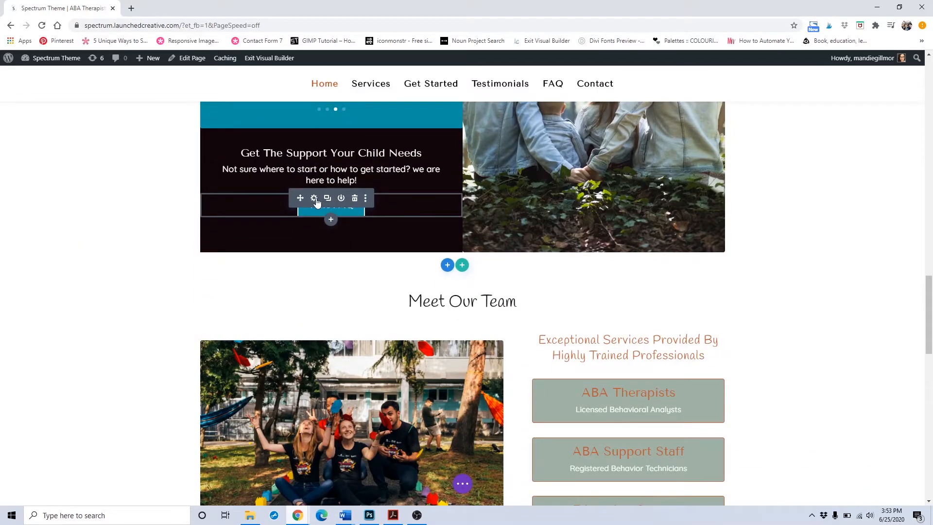
click(313, 198)
click(115, 227)
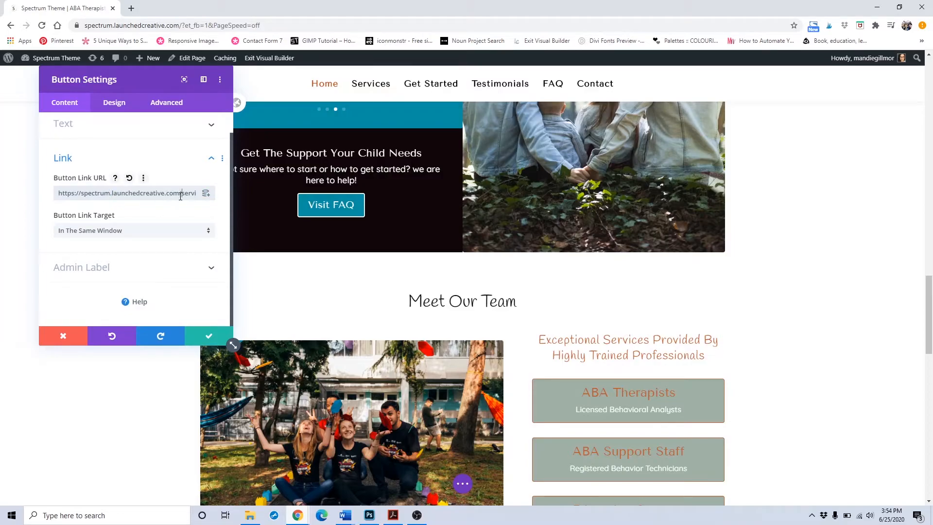
text(ces/)
drag(184, 195, 199, 192)
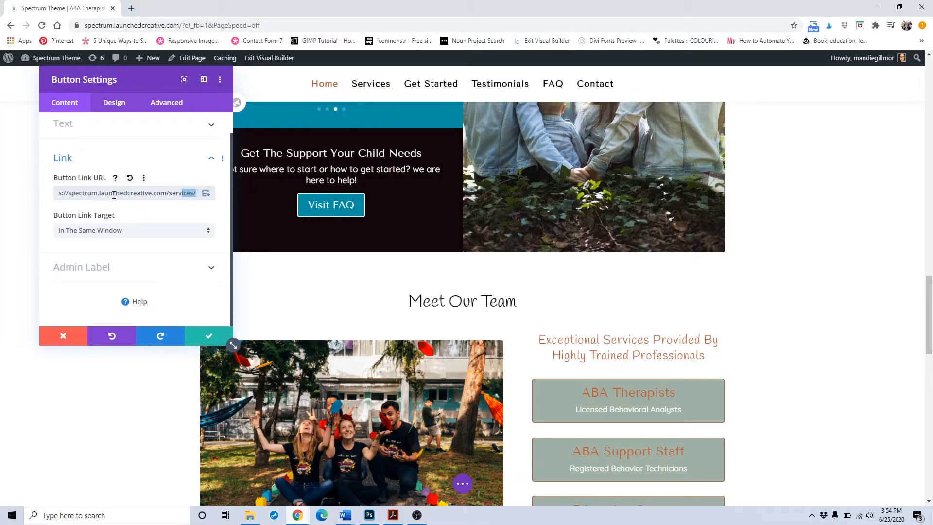
click(208, 335)
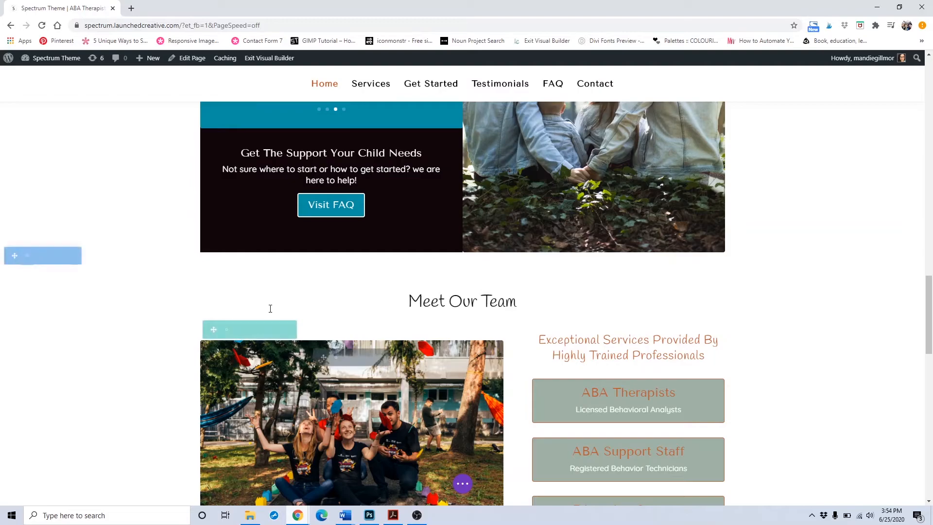
Look over the Meet Our Team section, including its group photo, role boxes and team member profiles.
scroll(269, 308, down, 2)
scroll(269, 308, down, 1)
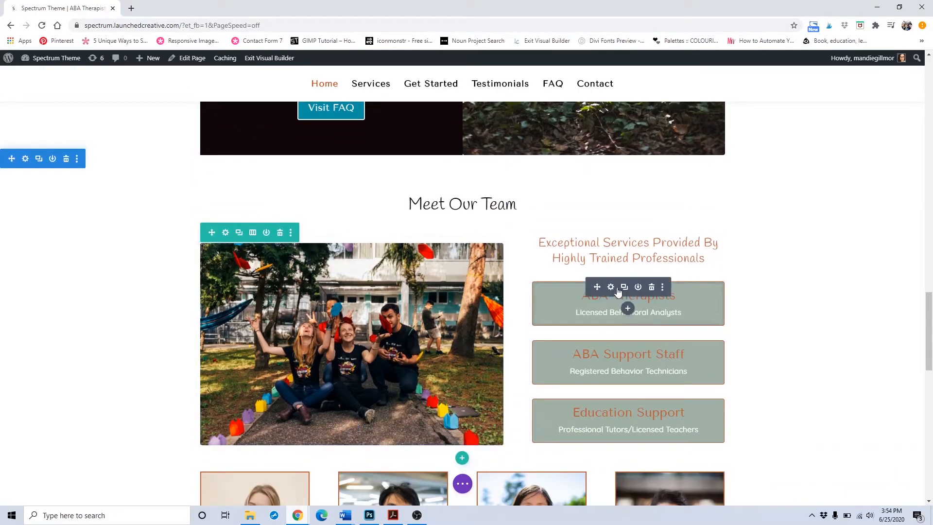
scroll(581, 287, down, 1)
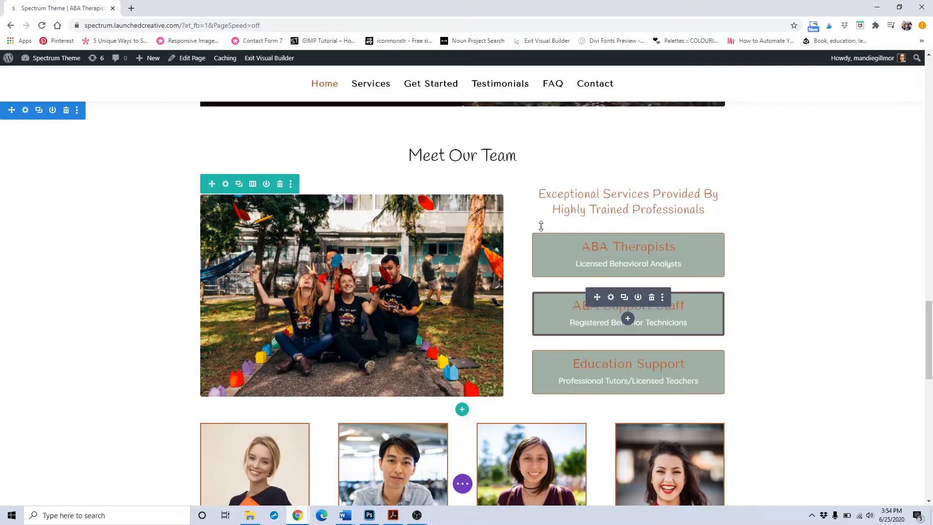
scroll(543, 285, down, 2)
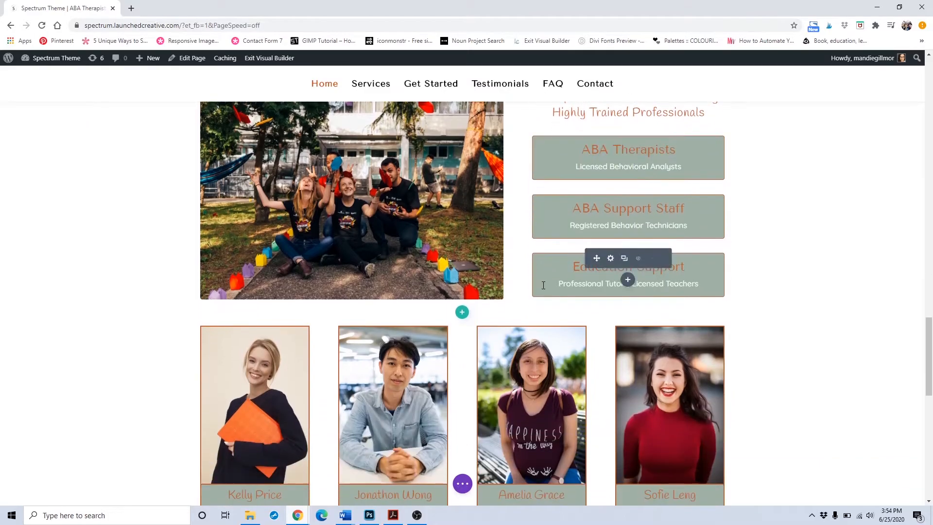
scroll(431, 271, down, 1)
scroll(431, 271, down, 2)
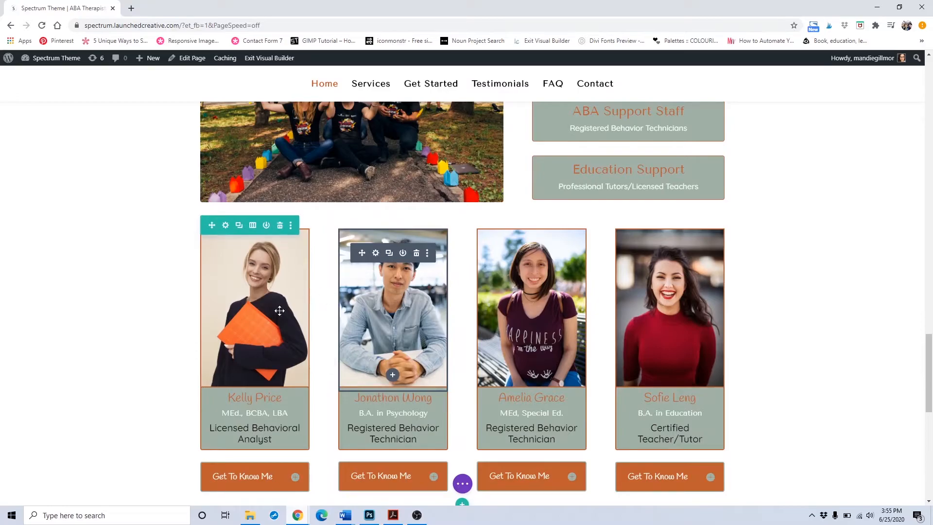
scroll(256, 326, down, 1)
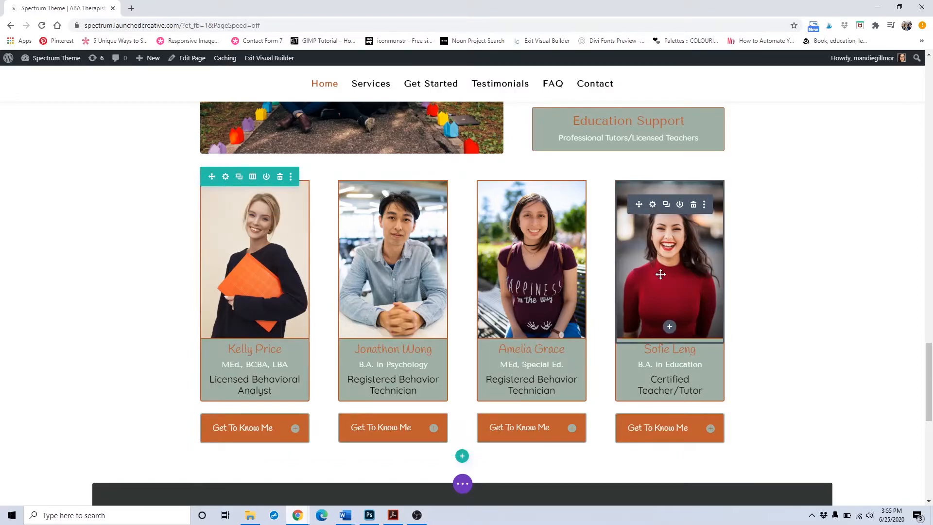
Change the column structure of the team member row to three equal columns and check how the profiles are arranged.
click(252, 176)
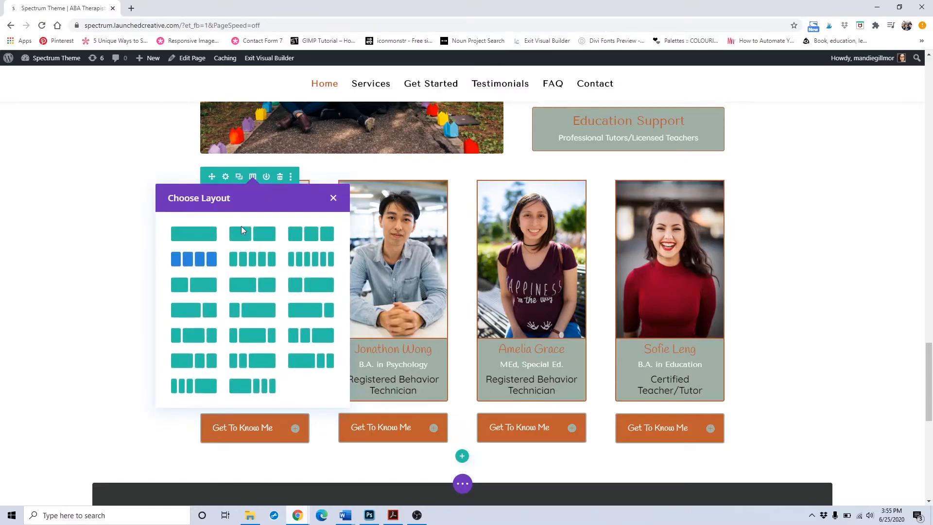
click(332, 199)
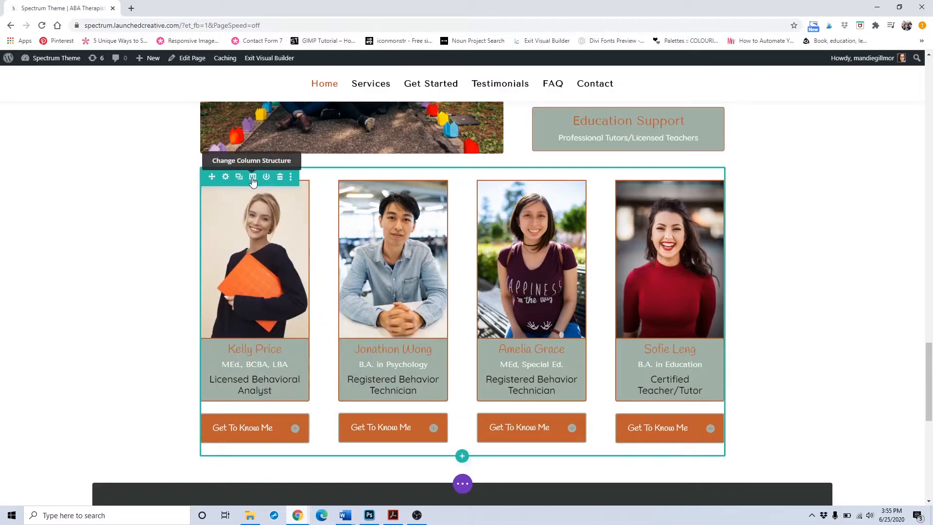
click(252, 177)
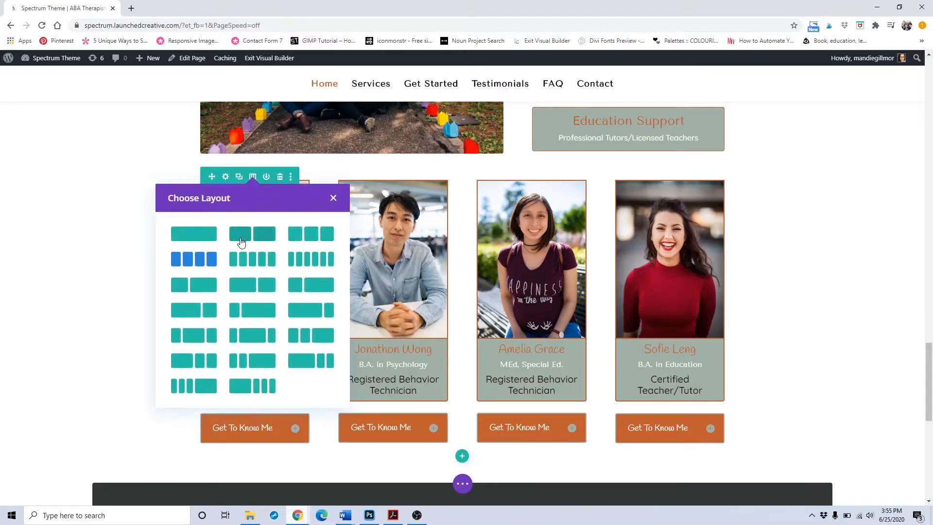
click(310, 234)
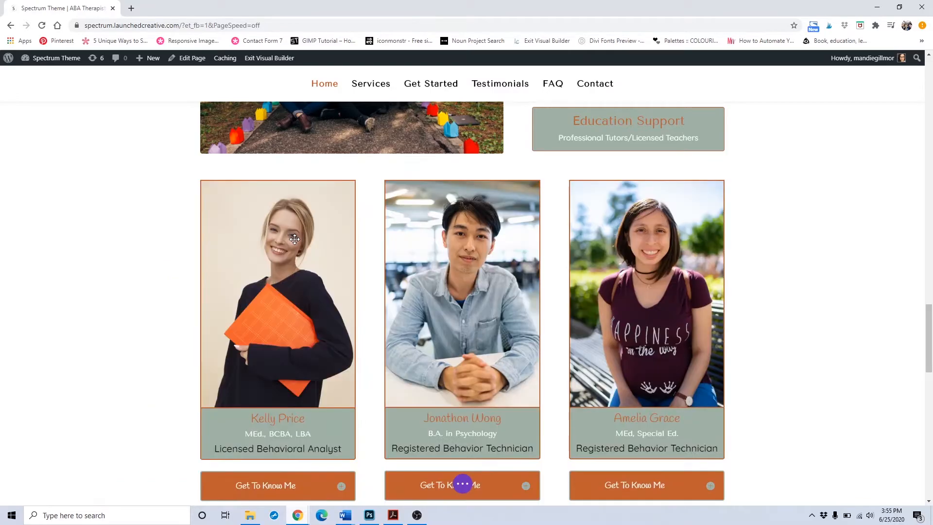
scroll(481, 297, down, 7)
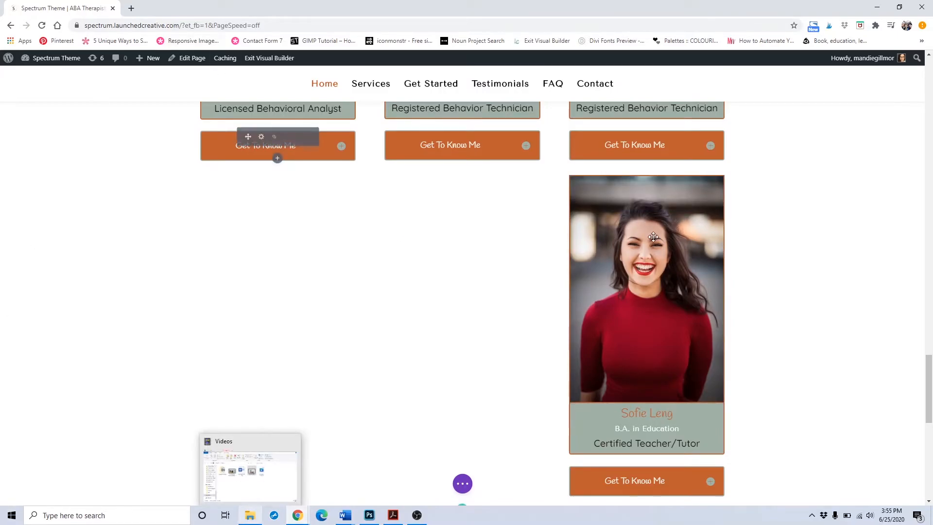
scroll(417, 250, up, 1)
scroll(272, 204, up, 7)
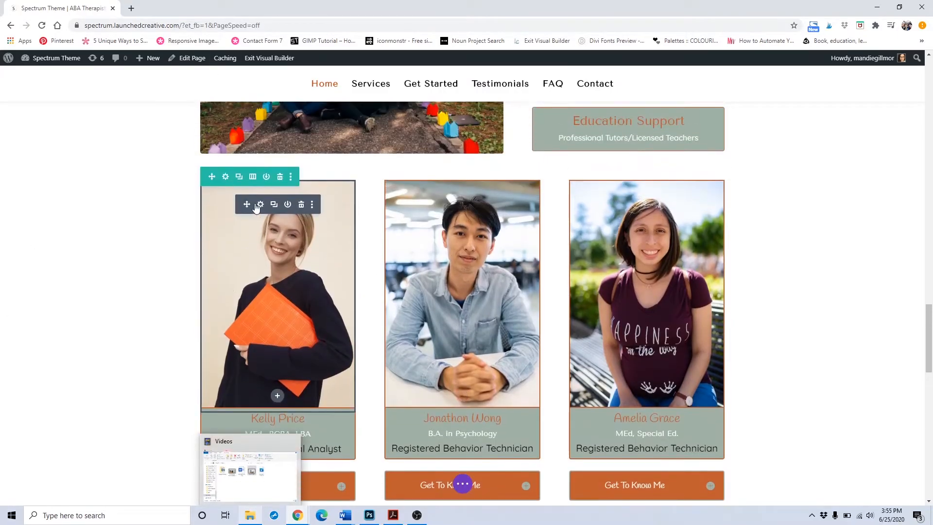
Try five equal columns for the team member row and check how the profiles are arranged.
click(253, 177)
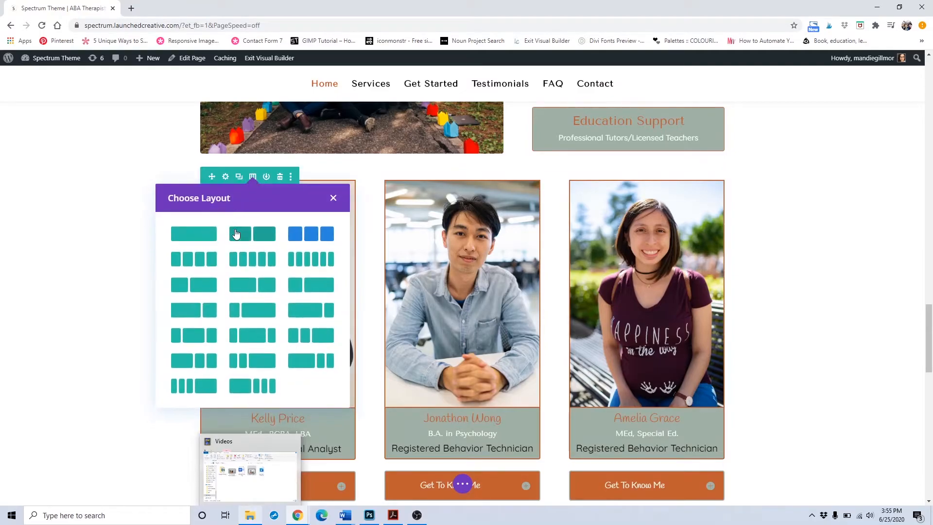
click(231, 264)
scroll(363, 314, down, 2)
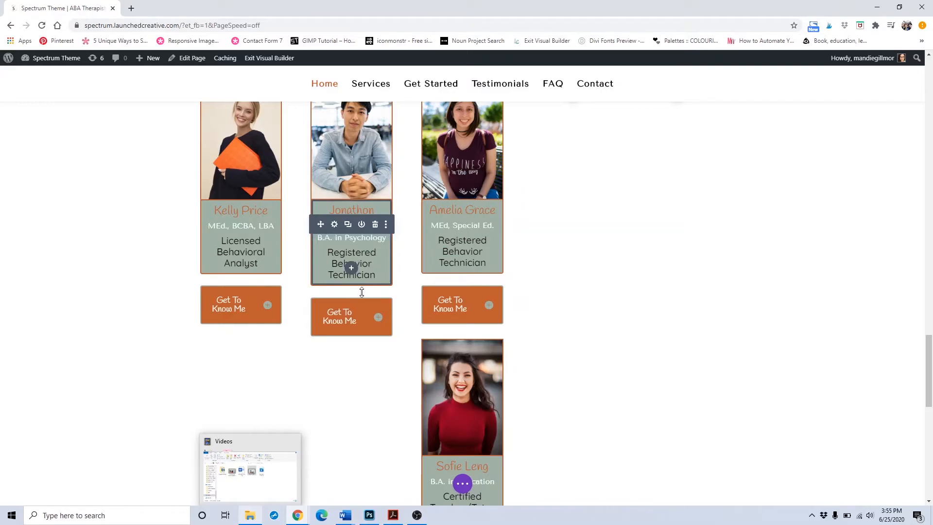
scroll(363, 292, up, 3)
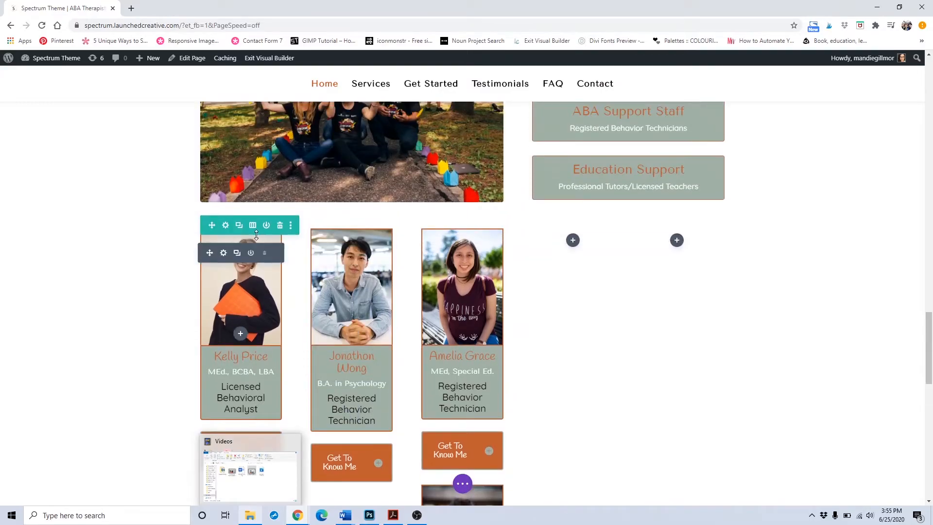
Change the team member row to four equal columns and move the fourth member's photo, text and Get To Know Me toggle into the empty column.
click(252, 229)
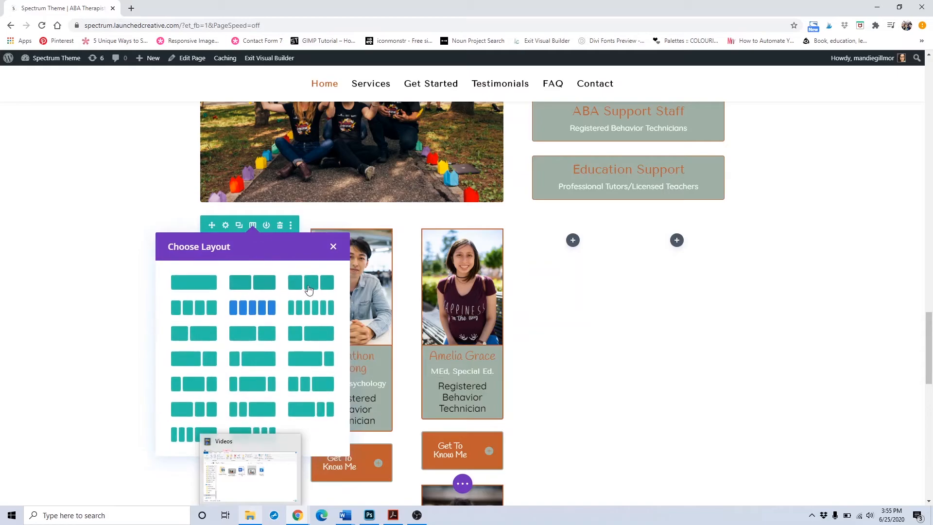
click(194, 309)
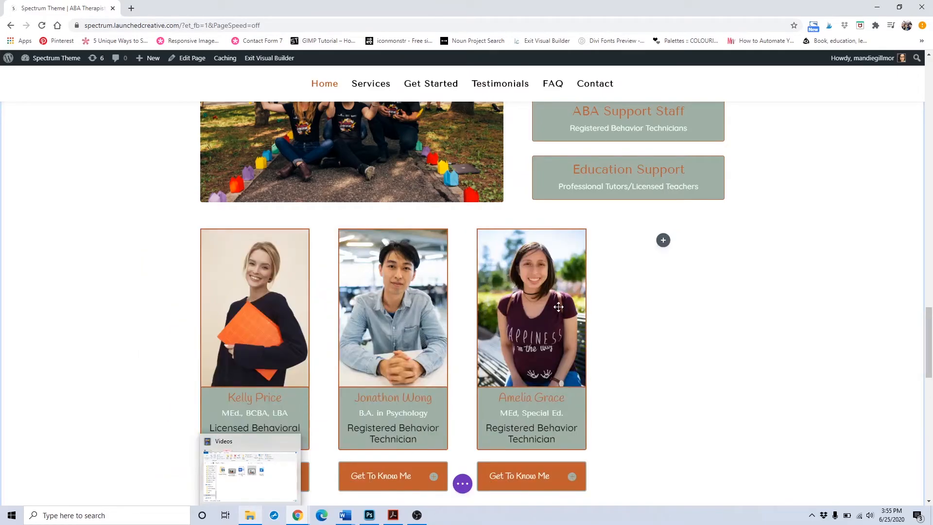
scroll(544, 307, down, 5)
scroll(509, 339, up, 1)
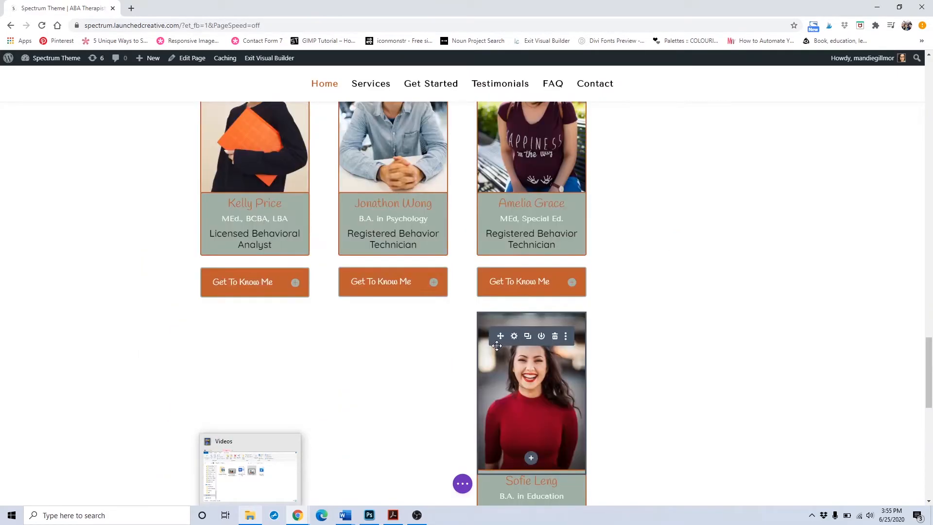
drag(500, 337, 631, 252)
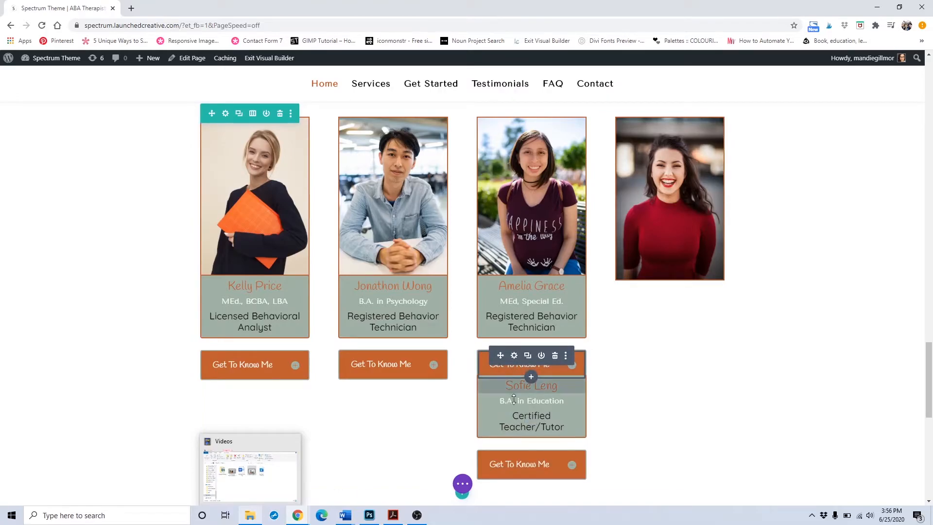
drag(500, 399, 662, 293)
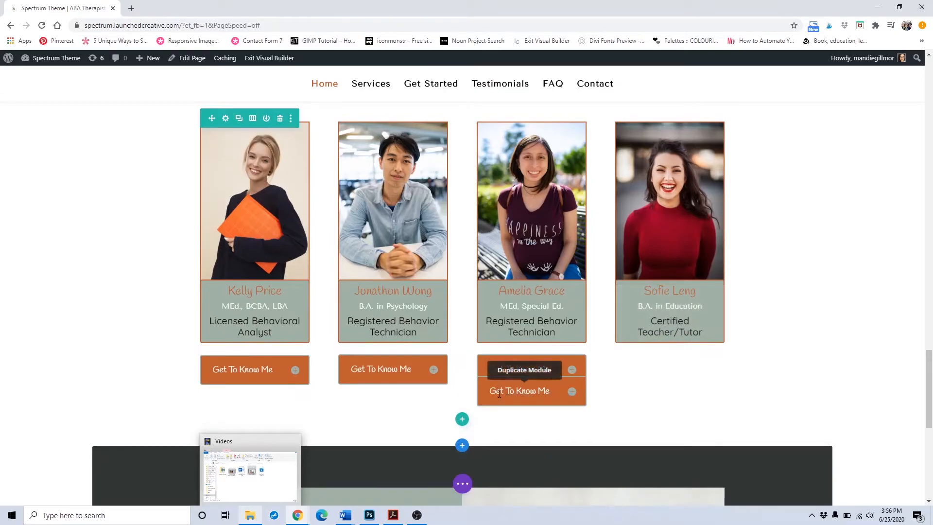
drag(645, 351, 663, 367)
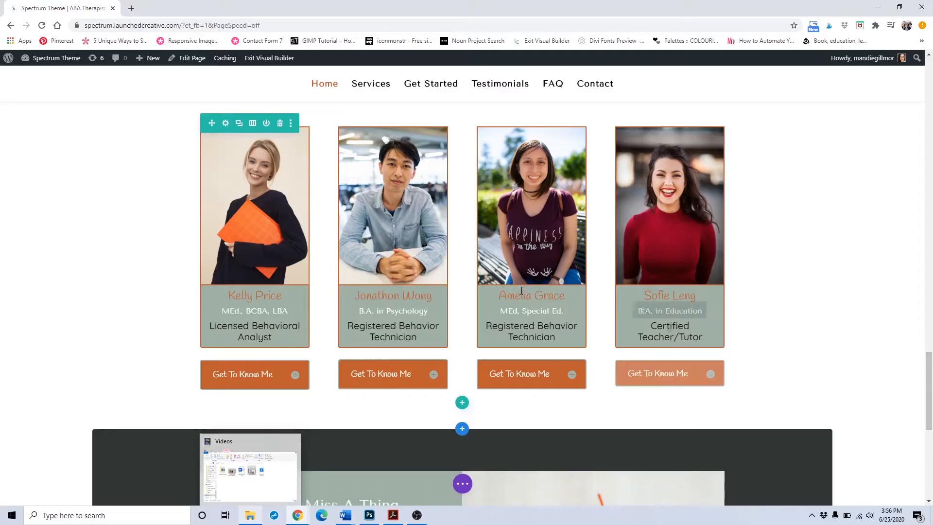
Duplicate the four-column team member row and delete the copy, closing the Videos folder window in between.
click(239, 123)
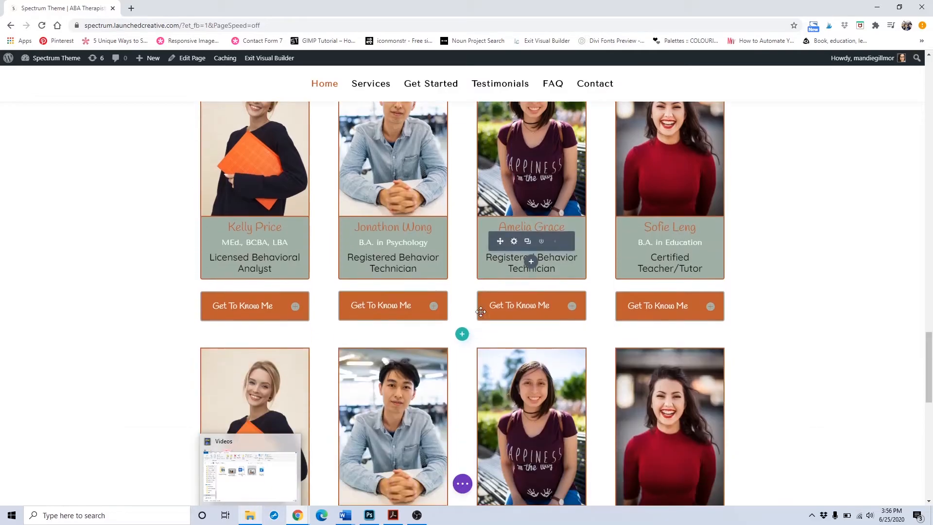
scroll(523, 313, down, 5)
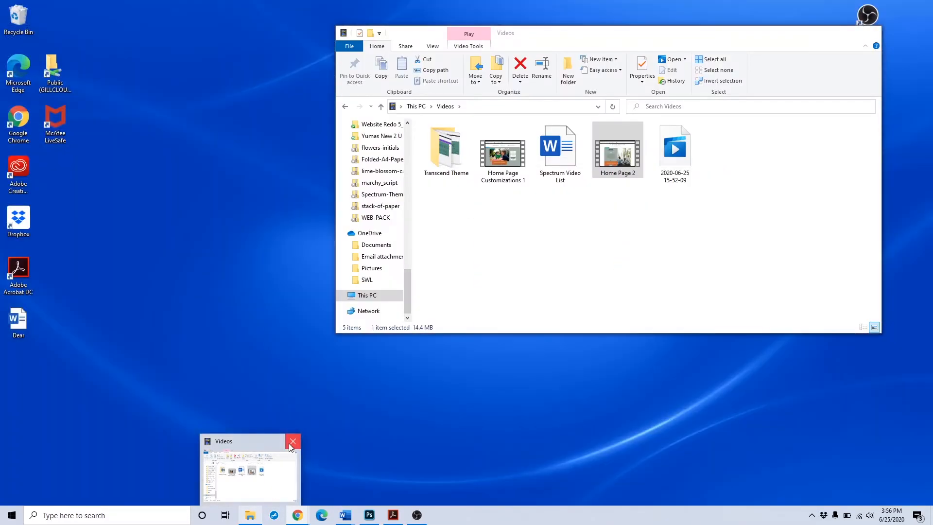
click(291, 443)
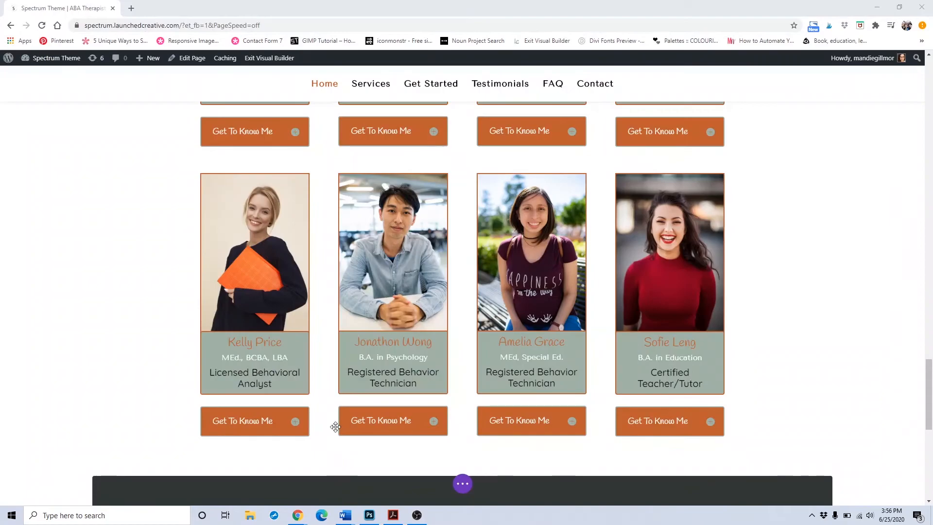
scroll(247, 224, up, 2)
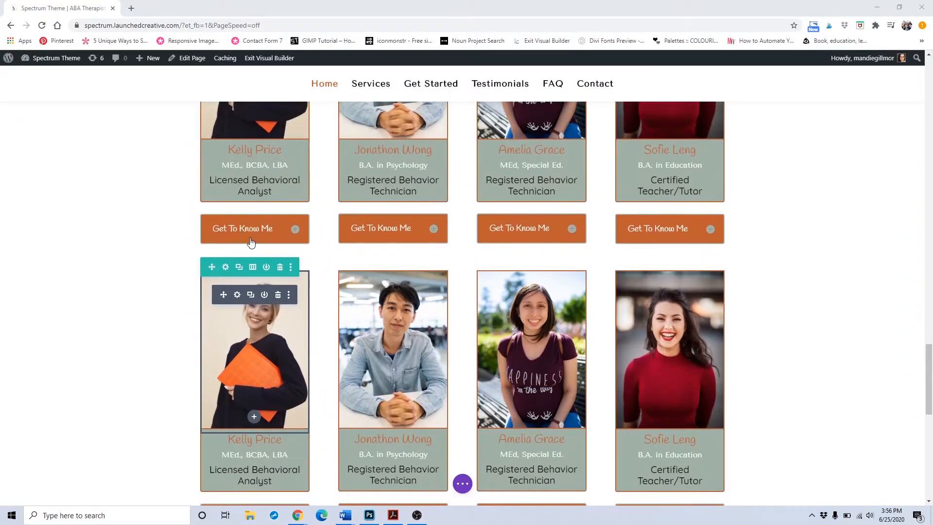
click(280, 268)
scroll(281, 269, up, 3)
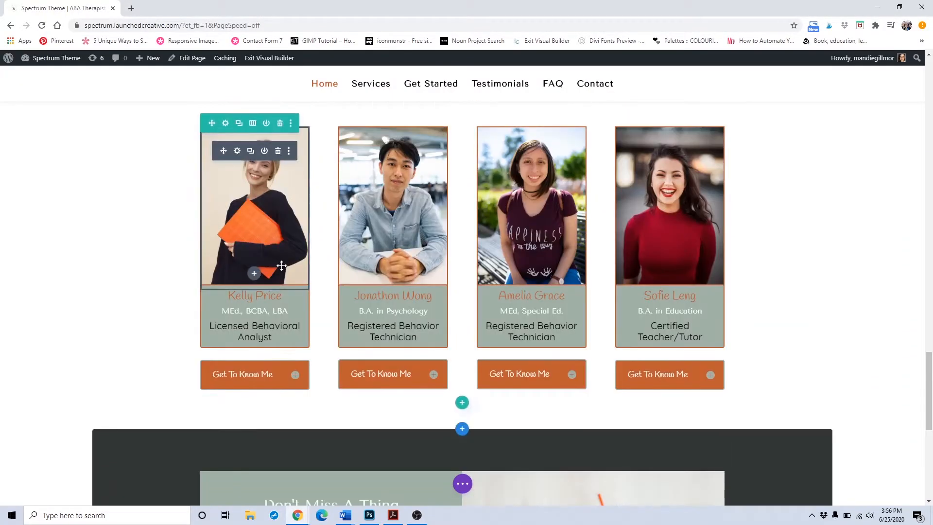
Look at the options for replacing the first team member's photo, including the media library and file upload.
click(236, 150)
mouse_move(168, 204)
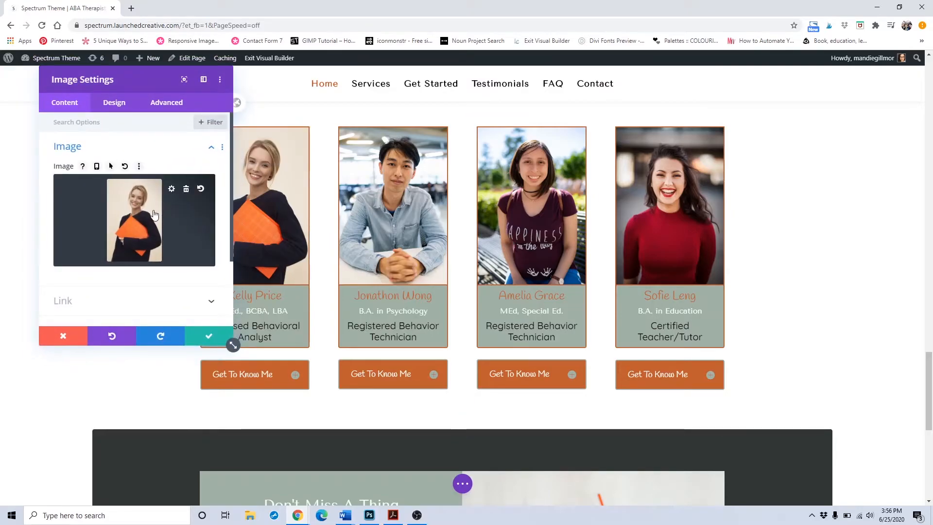
scroll(115, 220, down, 1)
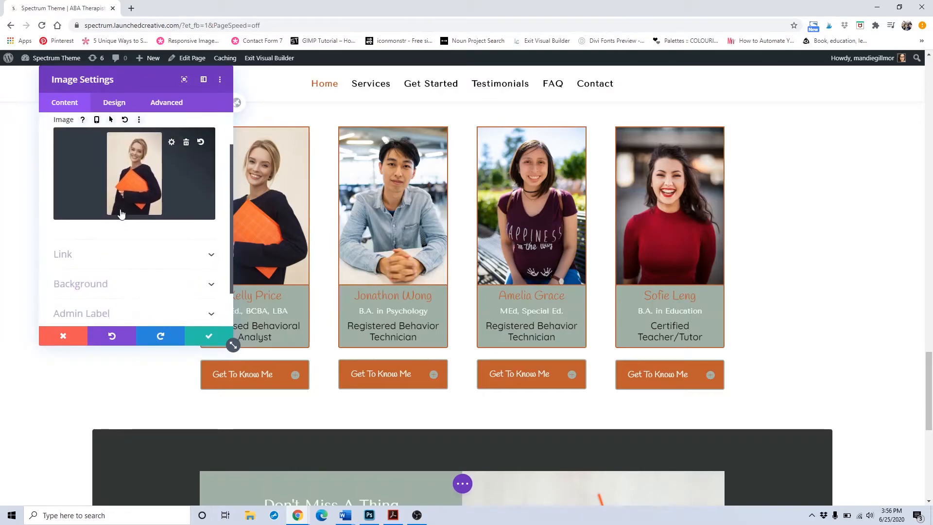
click(125, 209)
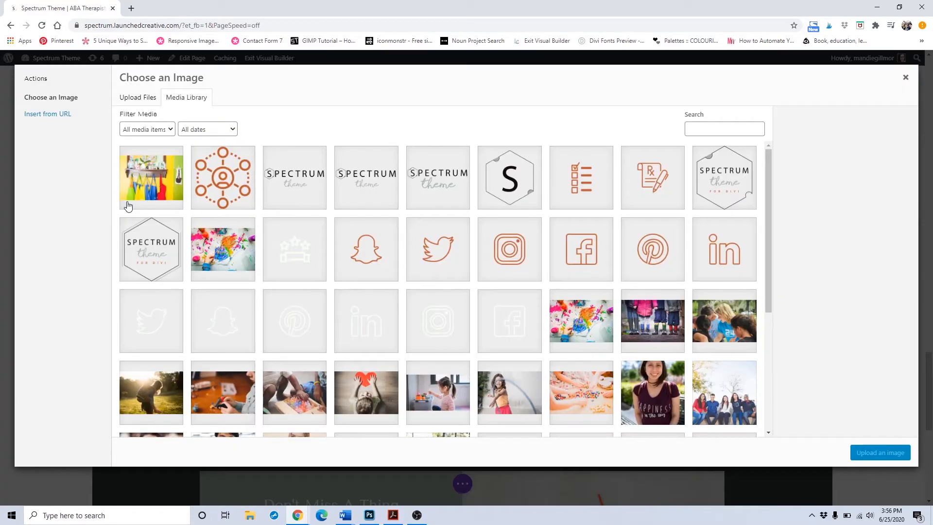
click(145, 104)
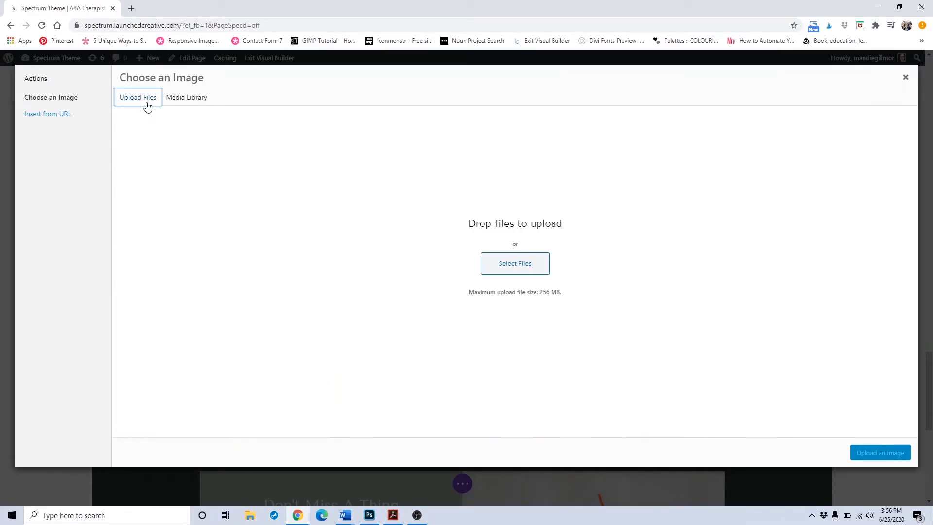
click(905, 78)
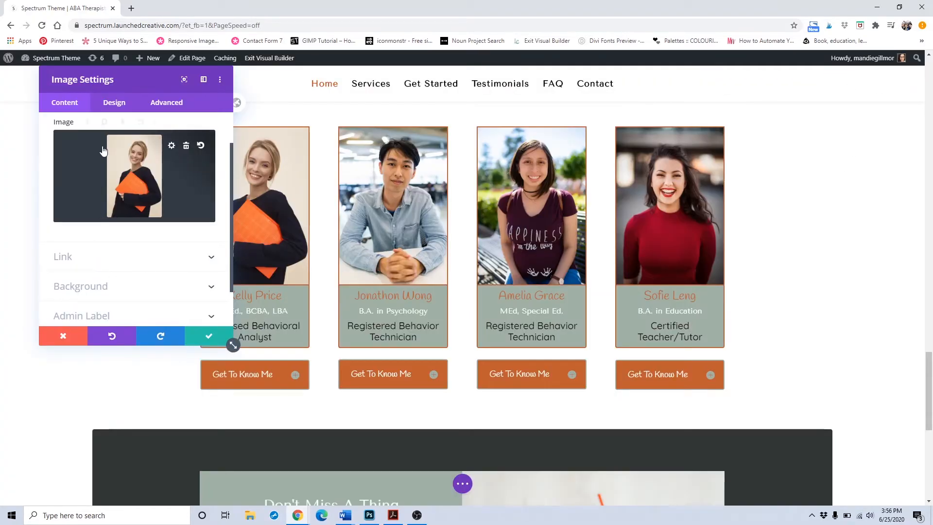
Set the border color of the first team member's photo to the recently used teal and save the image settings.
click(132, 103)
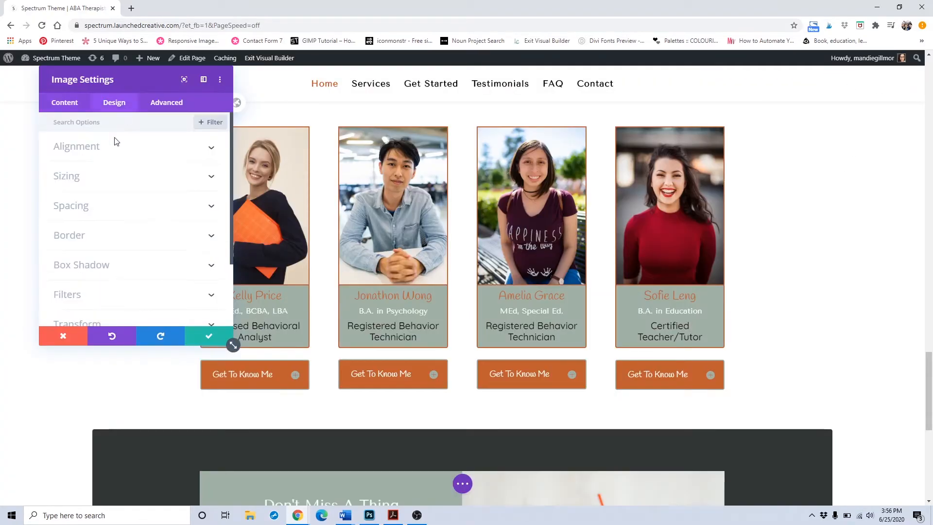
click(106, 236)
scroll(106, 239, down, 2)
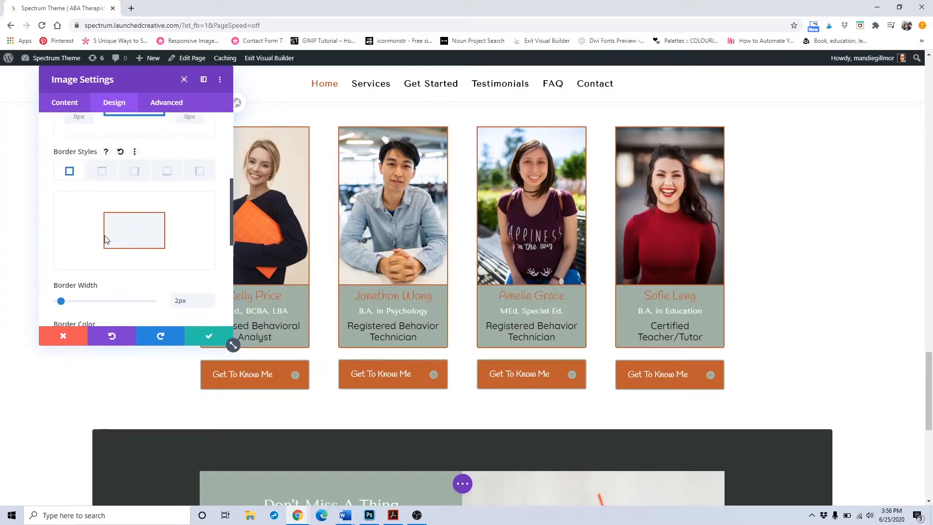
scroll(189, 261, down, 3)
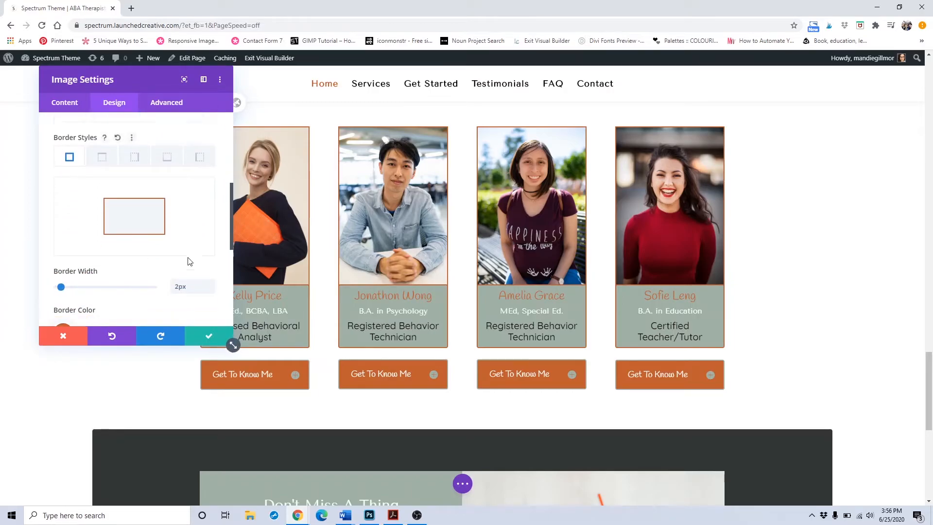
click(201, 268)
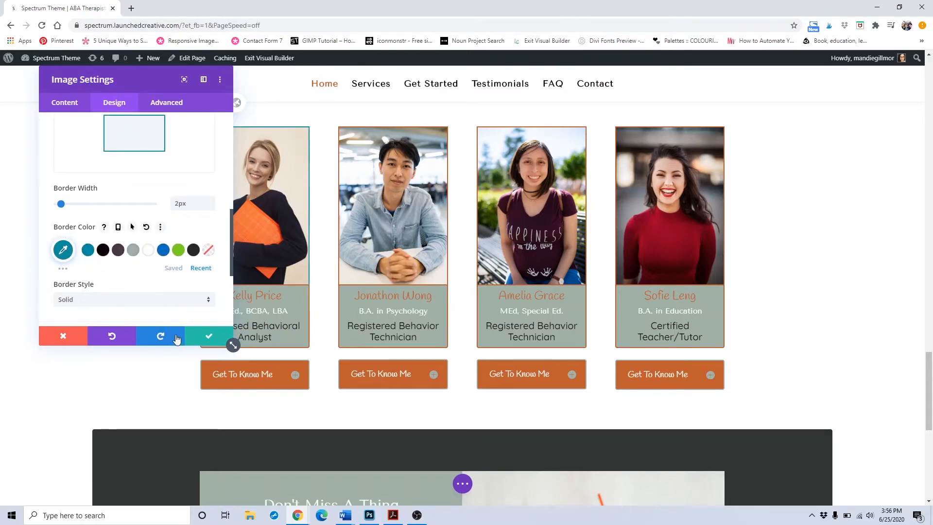
click(208, 335)
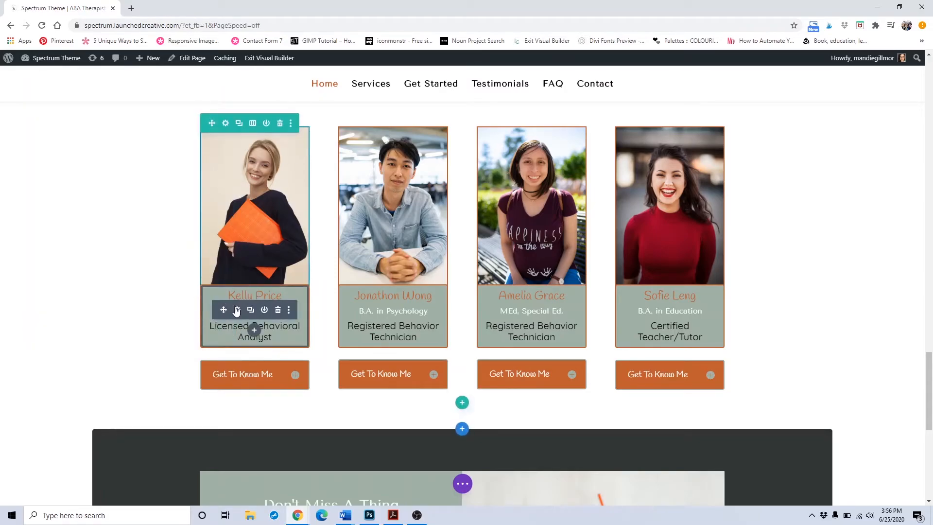
Set the border color of the first team member's name and role text block to the recently used teal.
click(236, 309)
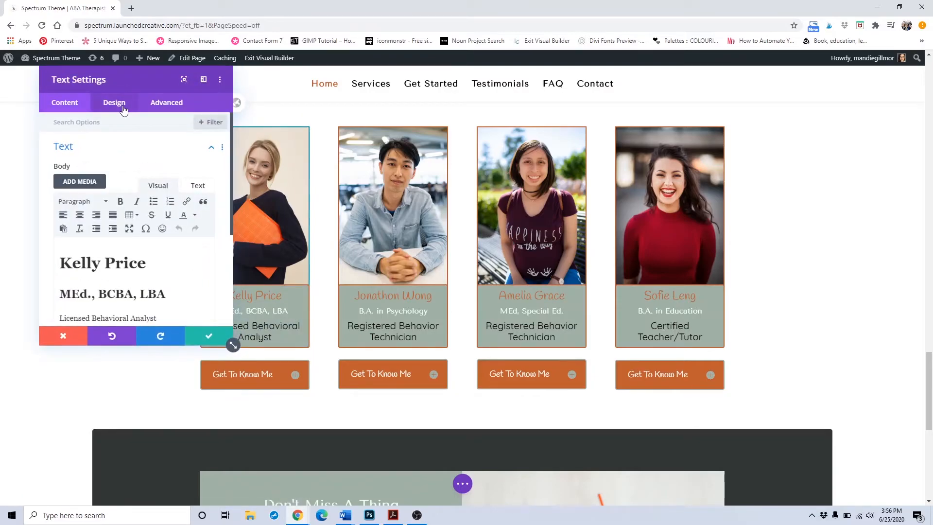
click(124, 108)
click(91, 276)
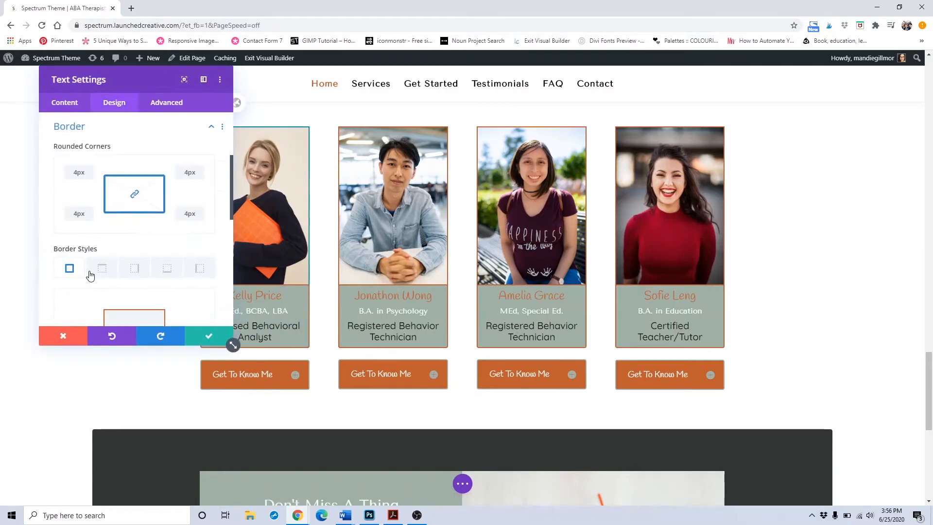
scroll(103, 264, down, 3)
click(201, 317)
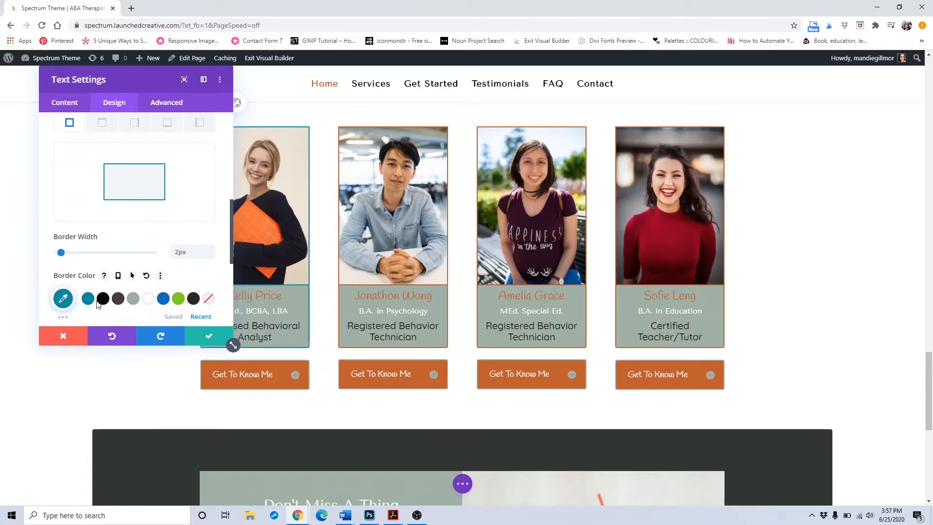
Try #110409 and white as the first member's text block background, settle on the recently used teal, and save the text settings.
click(68, 104)
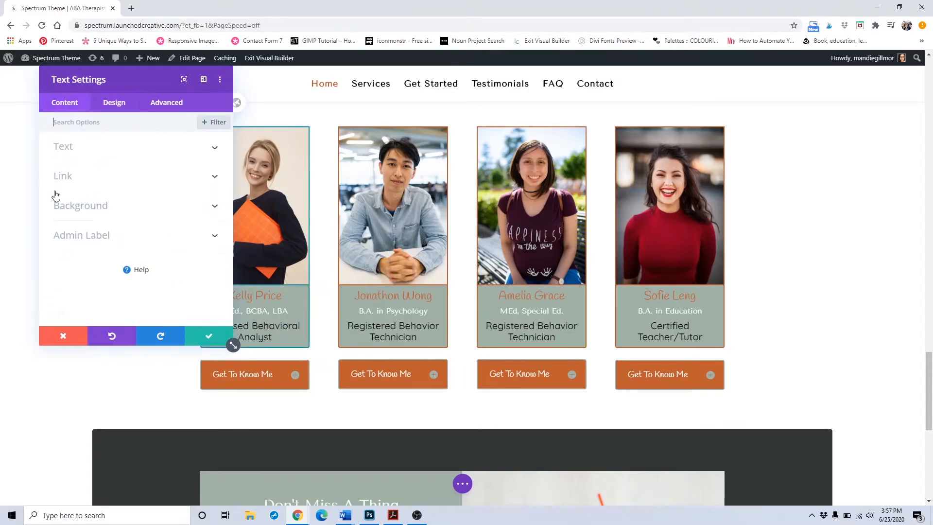
click(71, 214)
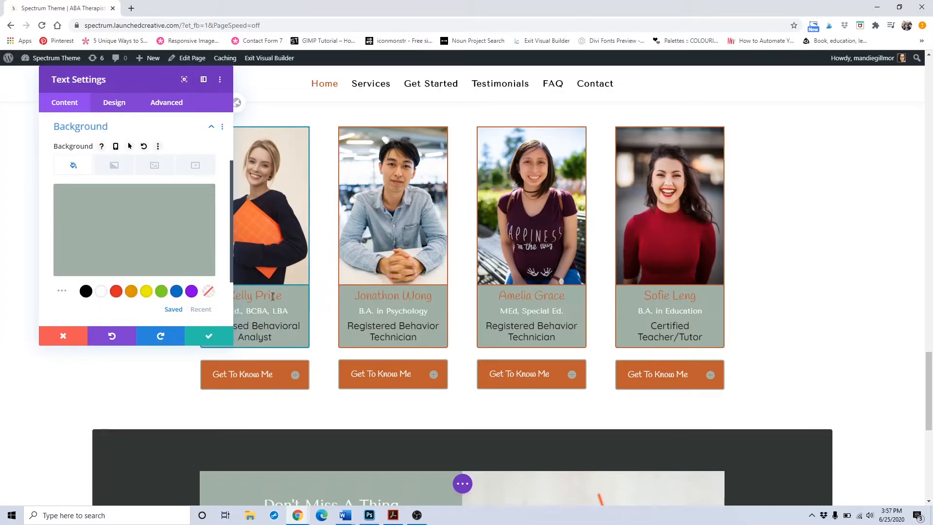
click(199, 311)
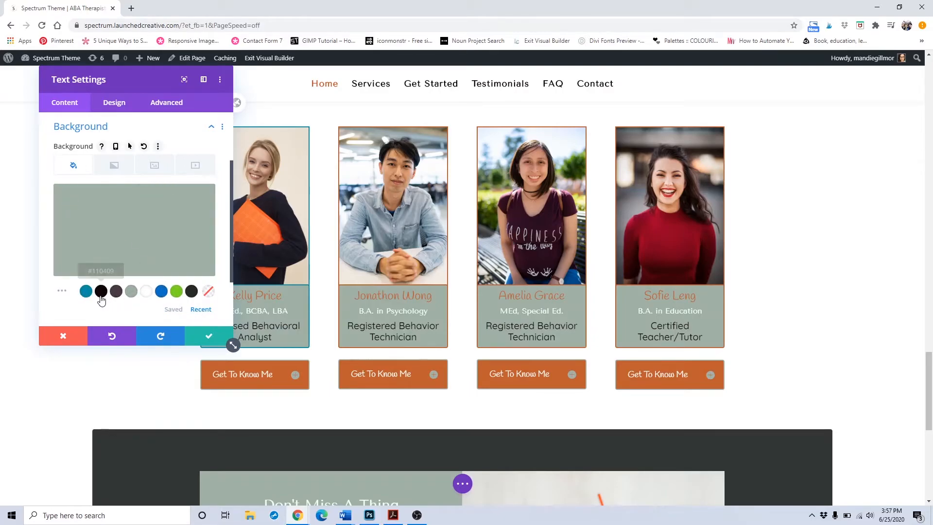
click(101, 294)
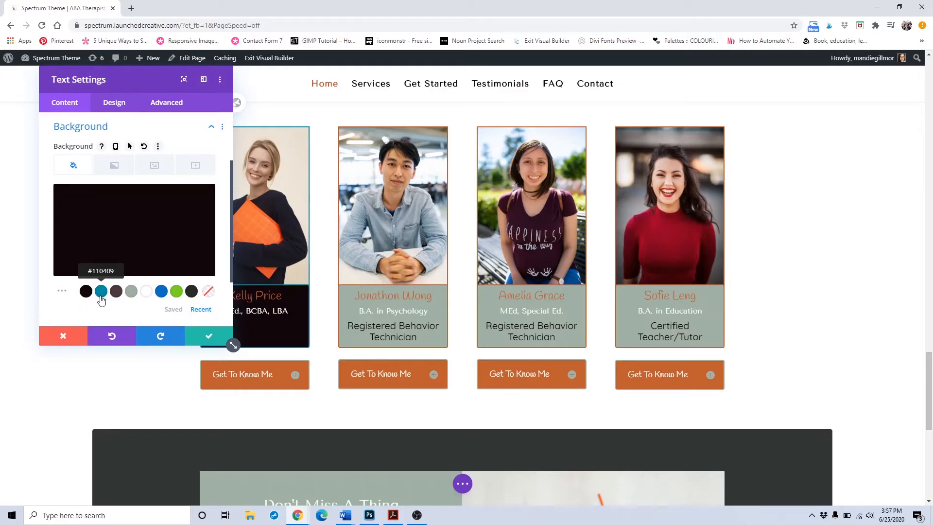
click(144, 294)
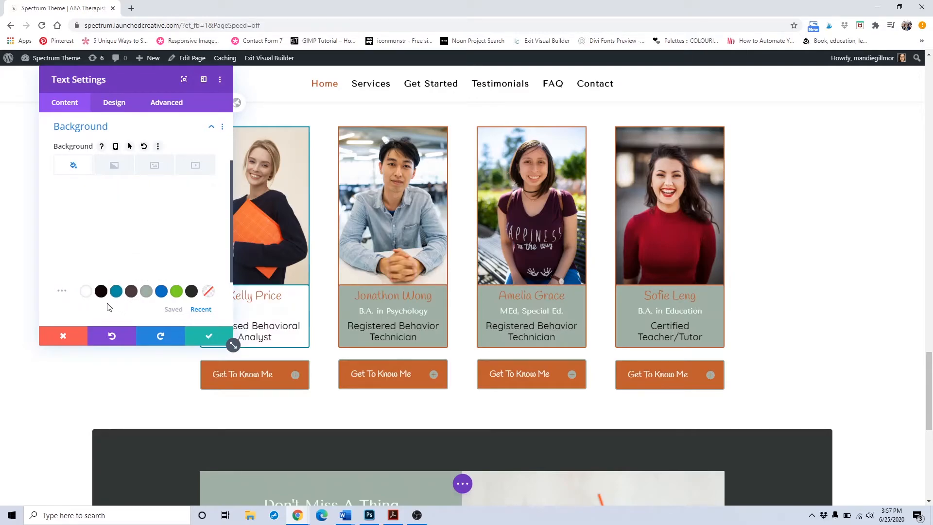
click(117, 291)
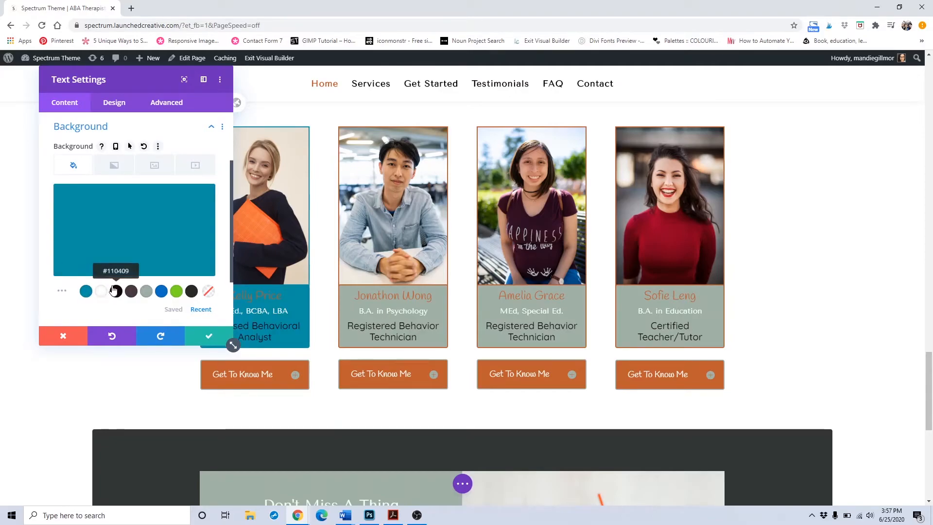
scroll(107, 277, up, 2)
click(209, 335)
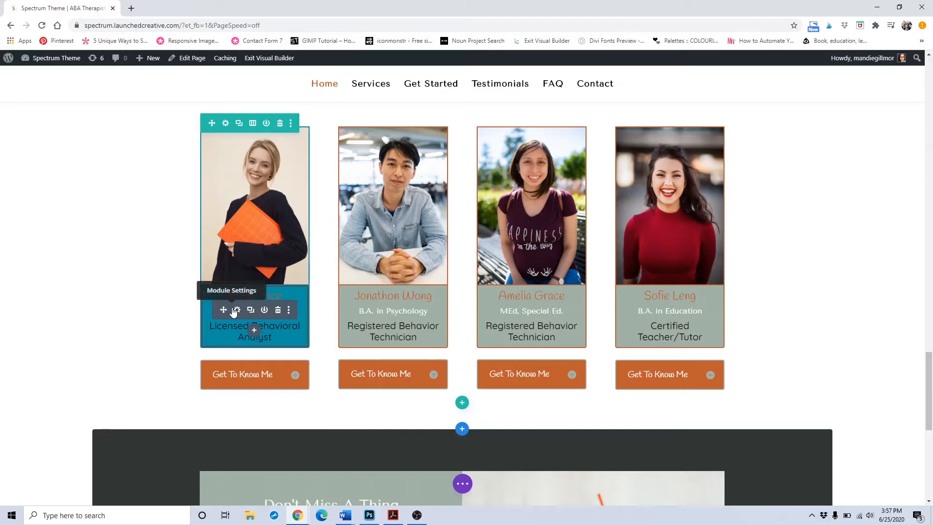
Select all four team members' name and role text blocks together and set their shared background to the recently used teal.
click(234, 311)
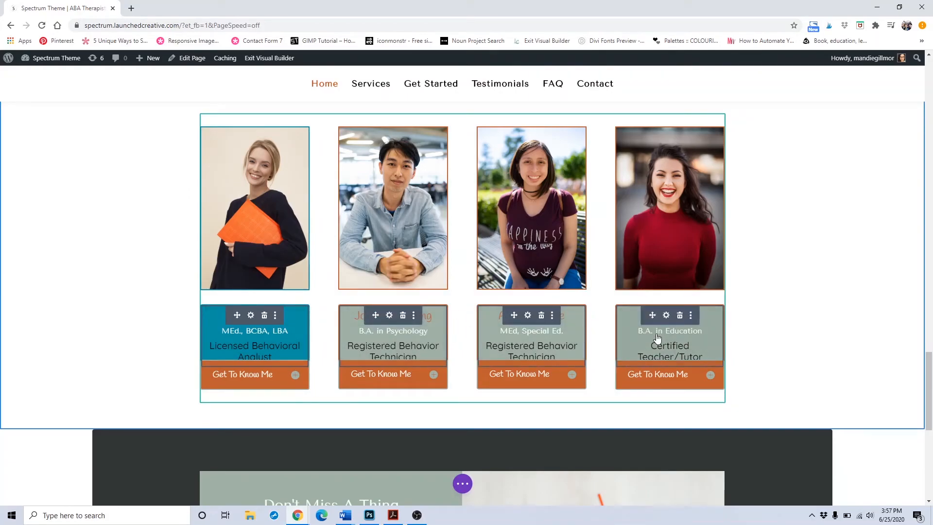
click(527, 315)
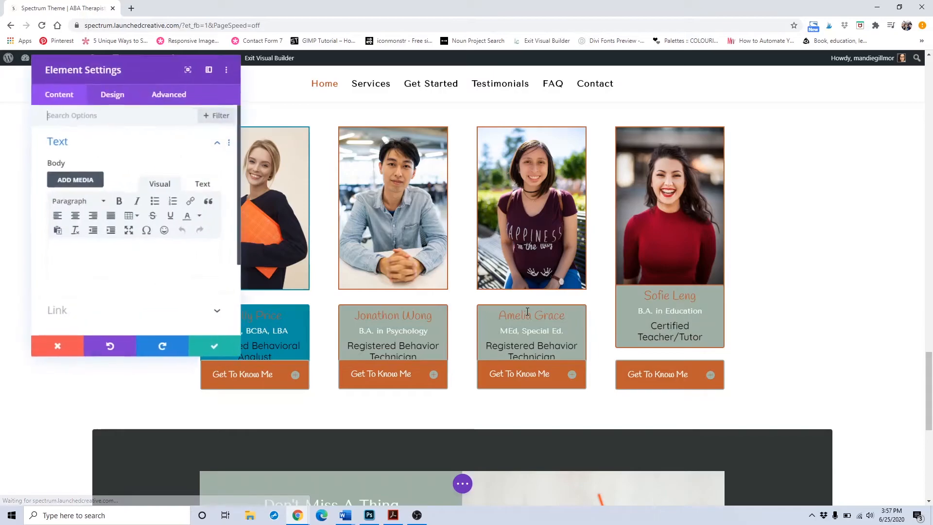
scroll(119, 232, down, 3)
click(83, 284)
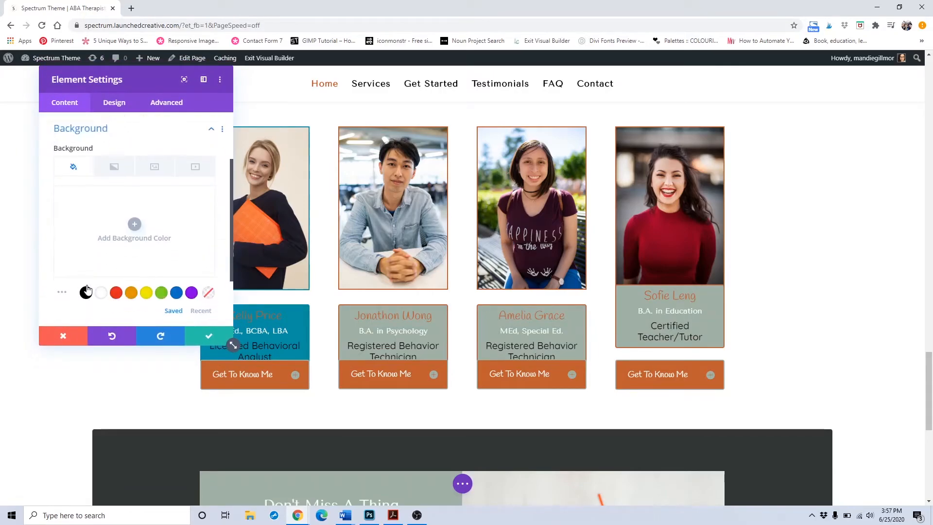
scroll(152, 276, down, 1)
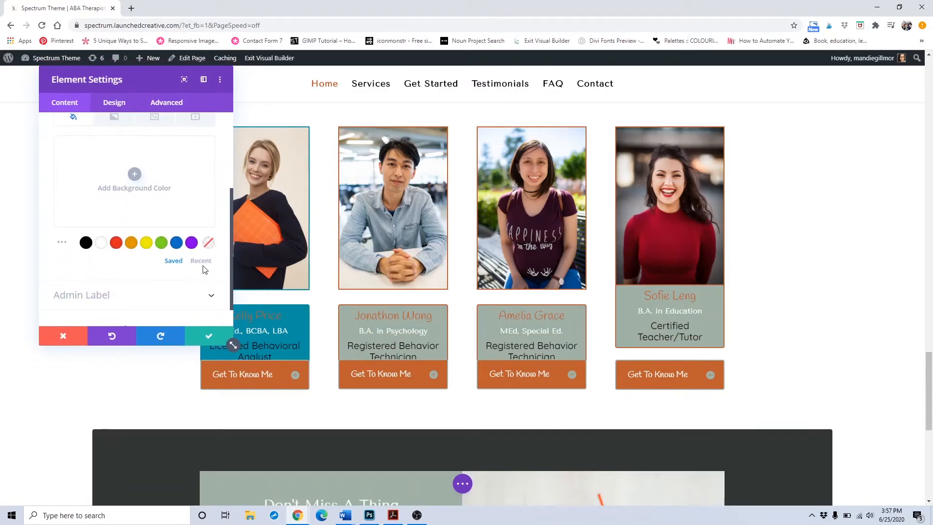
click(203, 261)
click(86, 243)
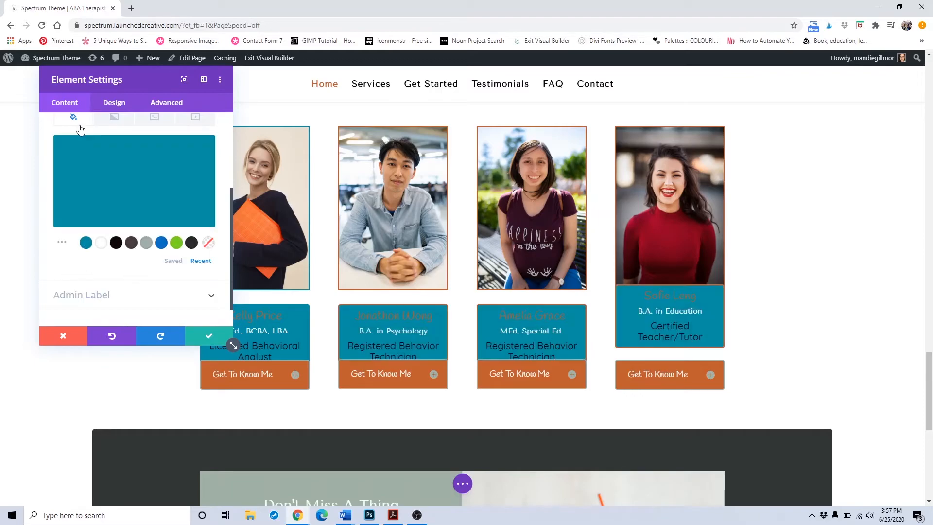
Set the border color of the four selected text blocks to the recently used teal and save the settings.
click(107, 104)
click(120, 267)
scroll(123, 268, down, 2)
scroll(123, 268, down, 2)
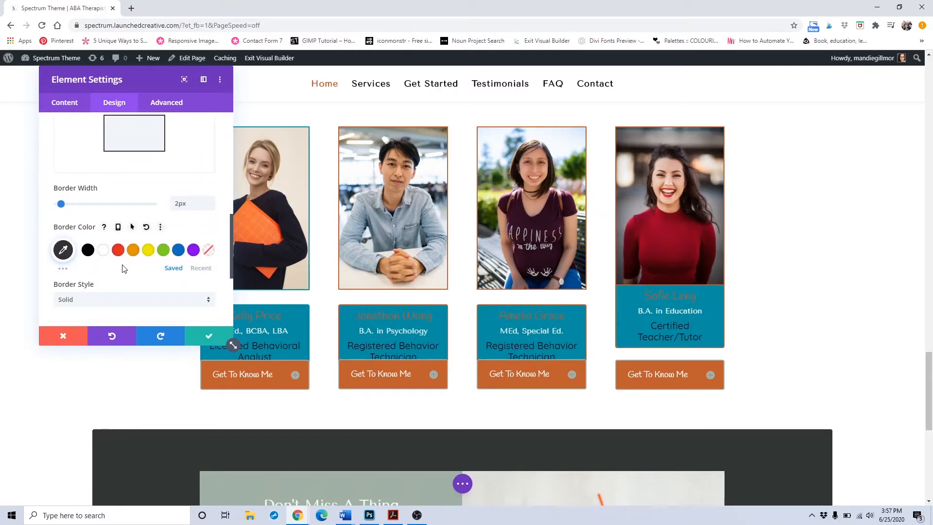
click(201, 268)
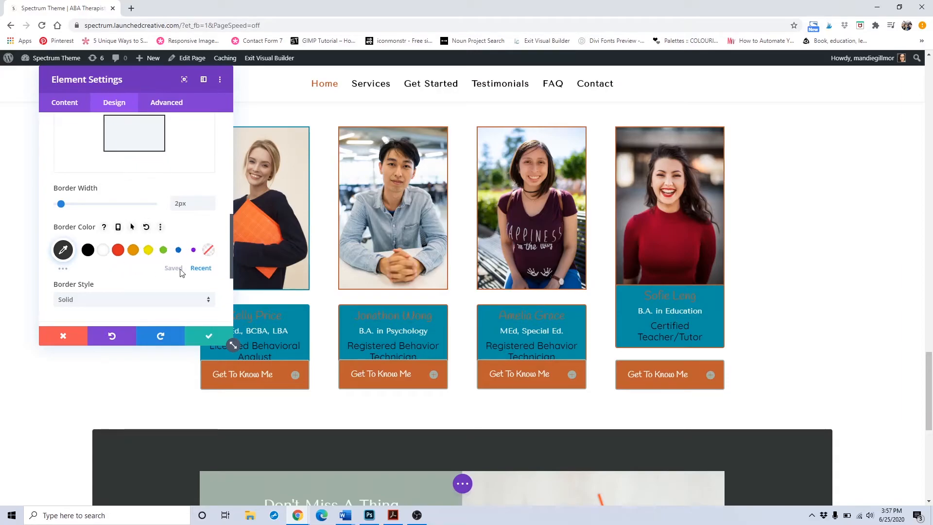
click(88, 253)
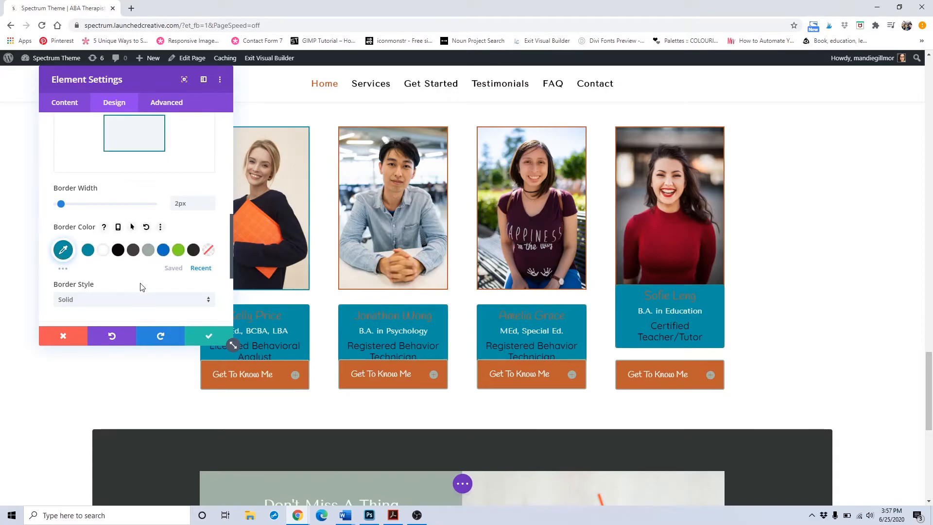
click(201, 338)
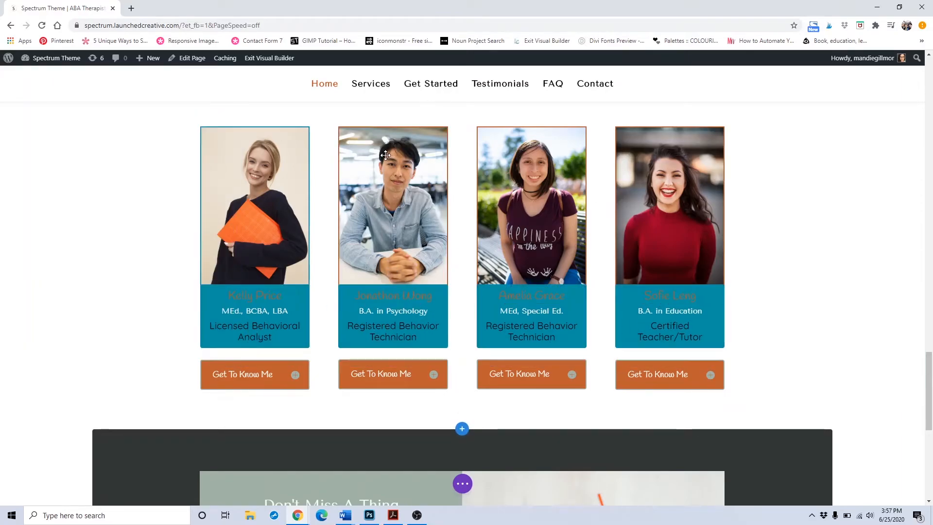
Select the second, third and fourth members' photos together, set their border color to the recently used teal, and save.
click(377, 150)
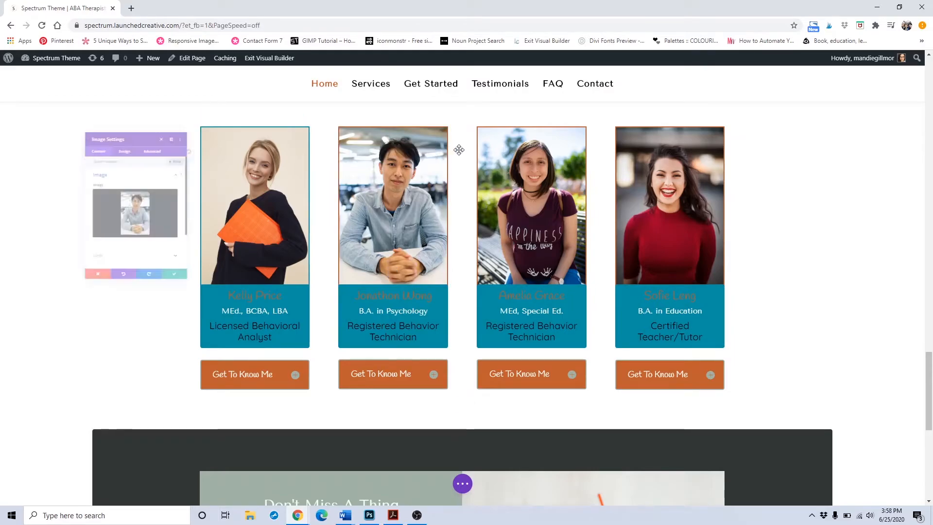
click(60, 333)
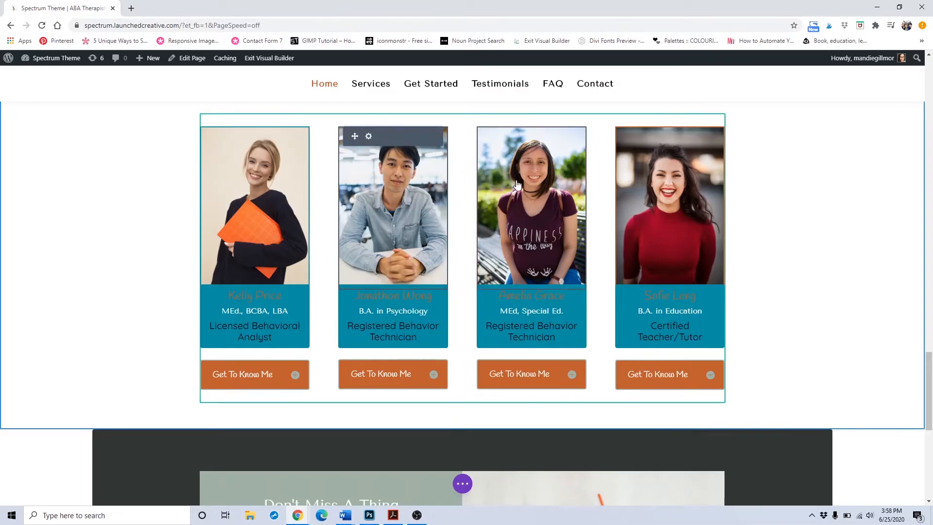
mouse_move(636, 213)
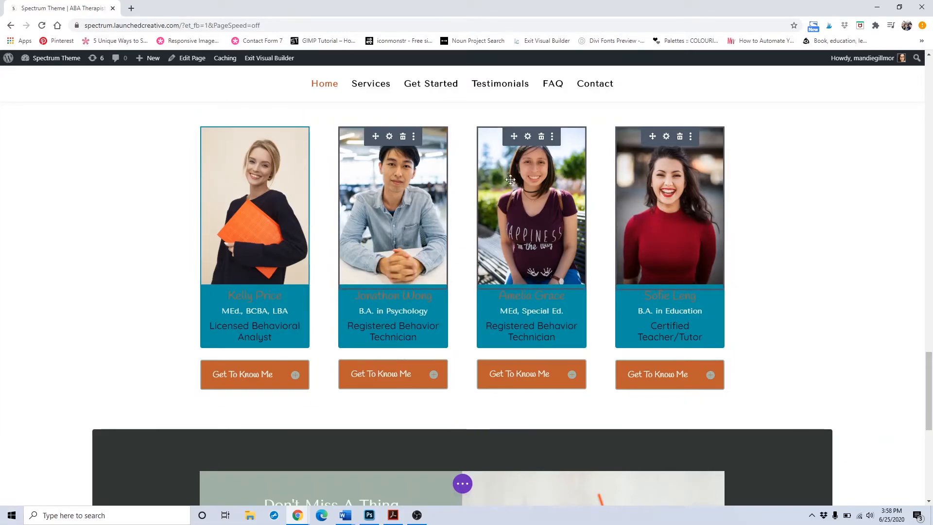
click(530, 140)
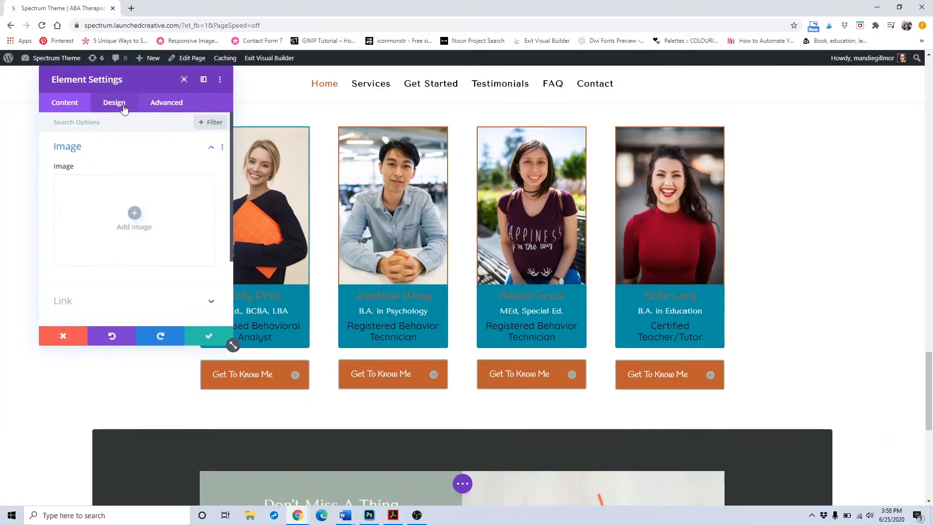
click(123, 106)
click(109, 234)
scroll(129, 269, down, 5)
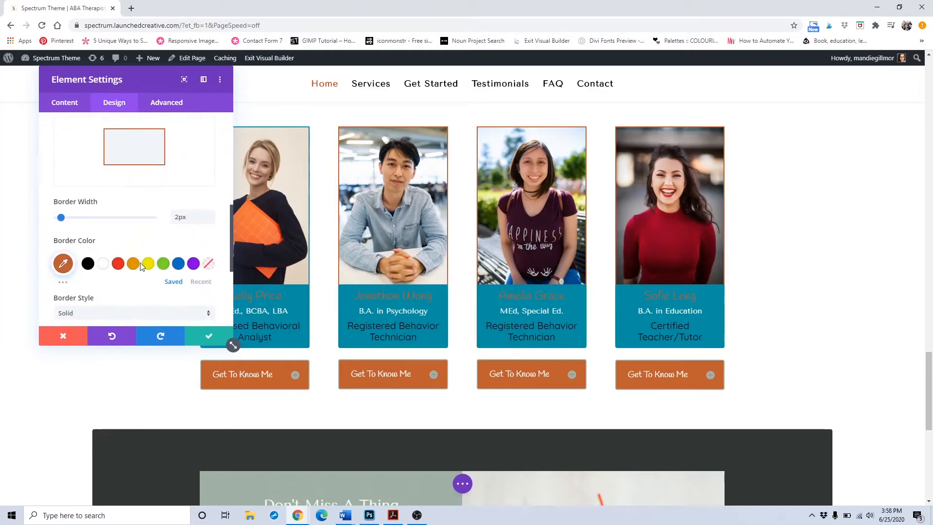
click(201, 267)
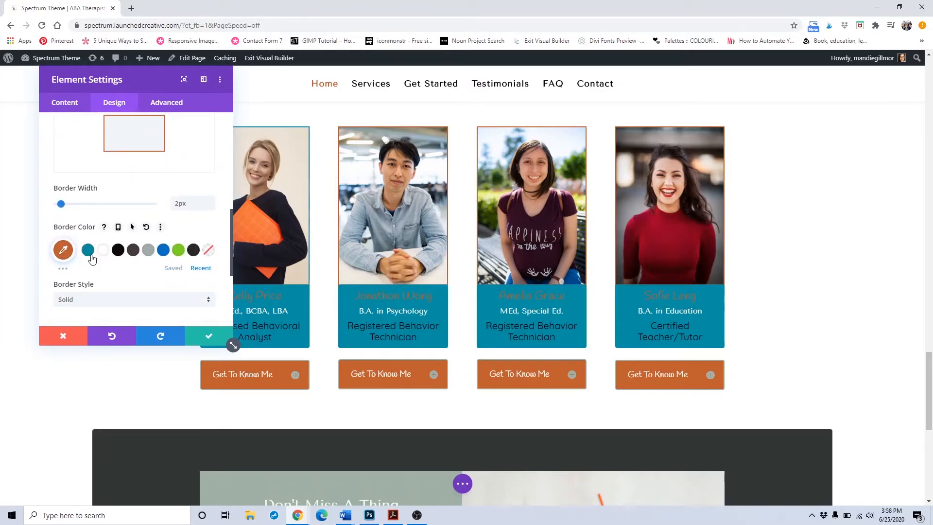
click(88, 249)
click(203, 335)
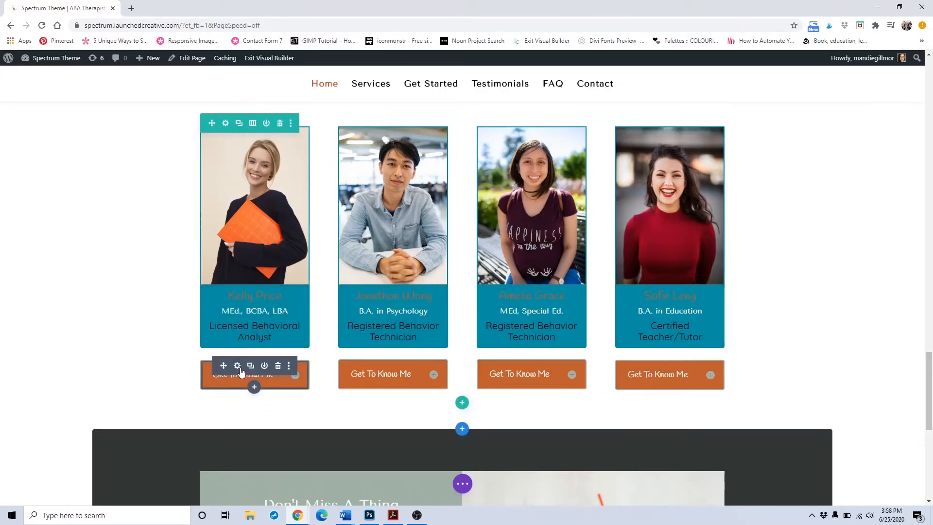
Change the title of the toggle under the first team member to "Your Title".
click(237, 365)
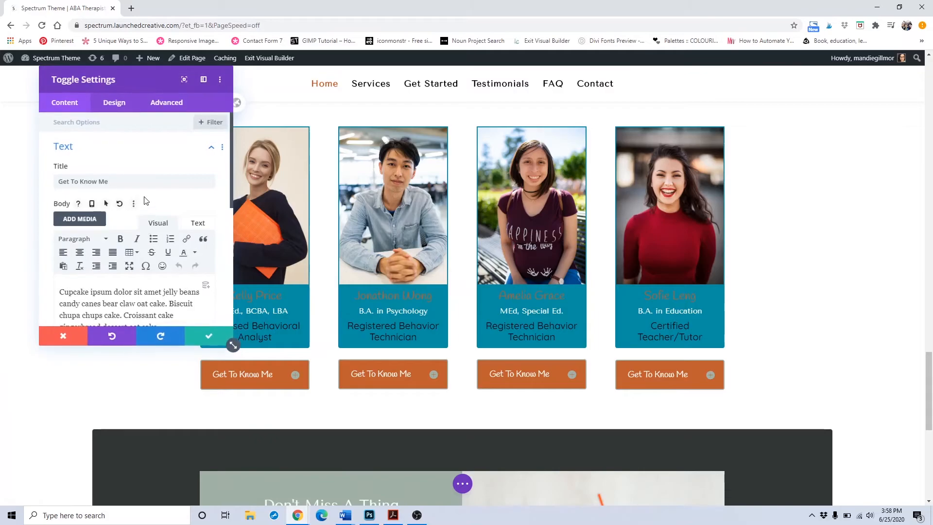
triple_click(116, 178)
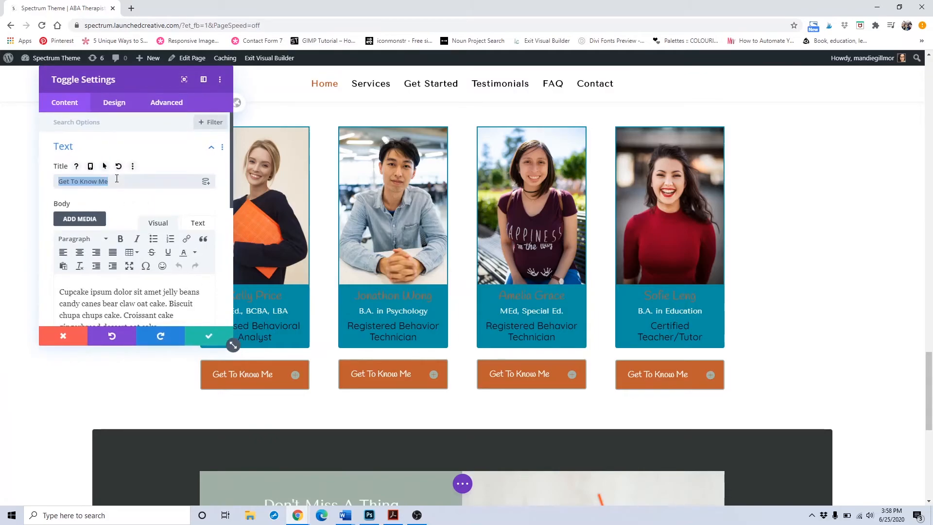
text(Your )
text(Tut)
key(BackSpace)
key(BackSpace)
text(itle)
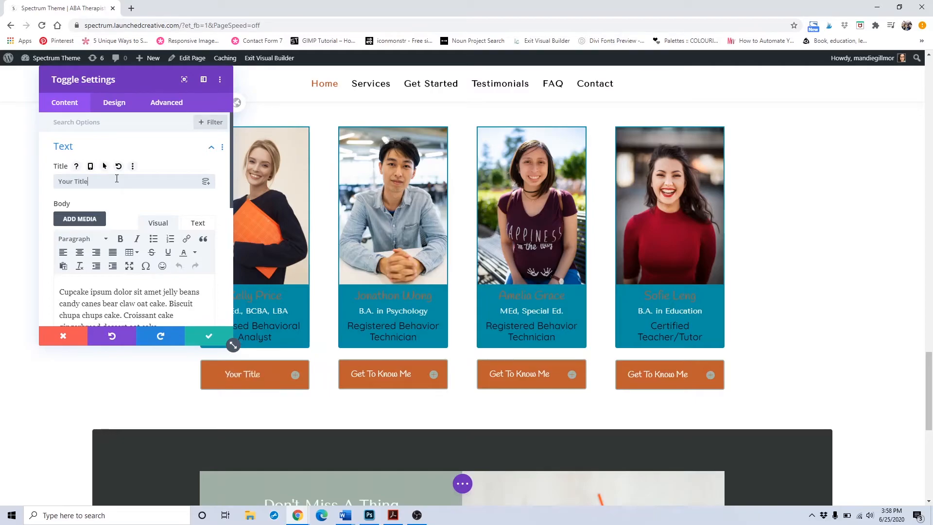
Review the first member's toggle body text in the editor and expand the toggle on the page.
scroll(116, 178, down, 2)
triple_click(112, 216)
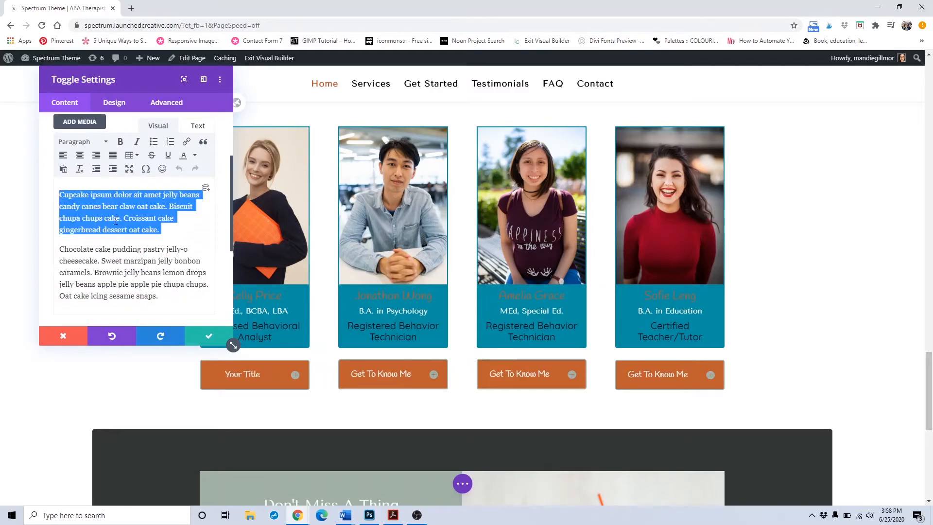
click(298, 375)
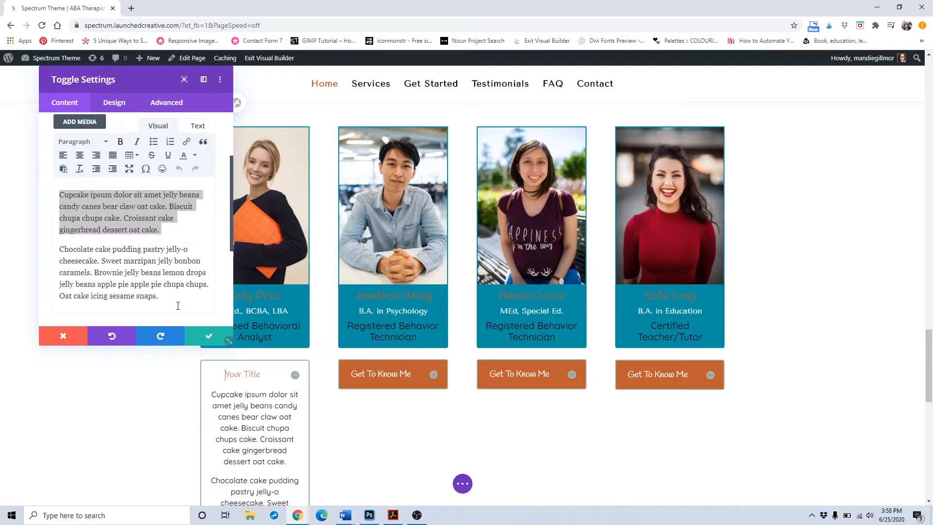
Try the other option for the first member's toggle state and return it to Close.
scroll(180, 310, down, 3)
click(127, 200)
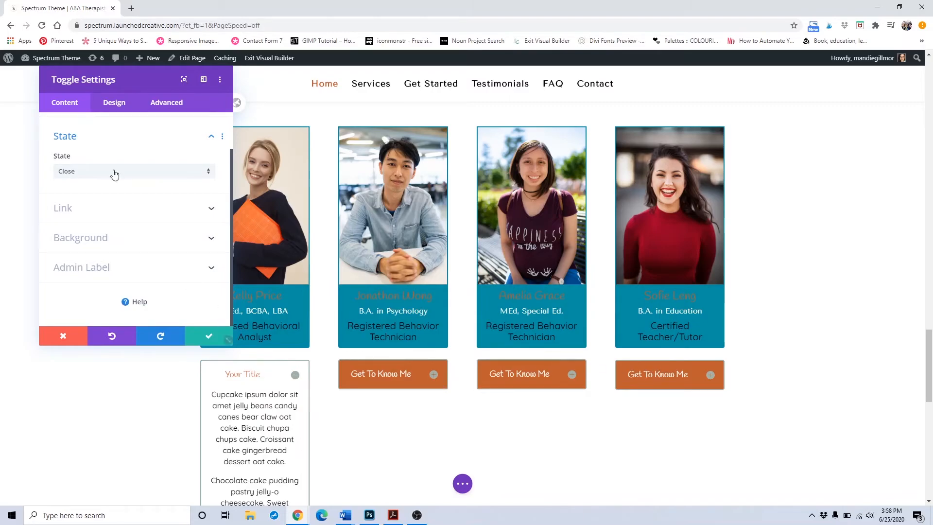
click(90, 173)
click(111, 200)
click(125, 173)
click(119, 179)
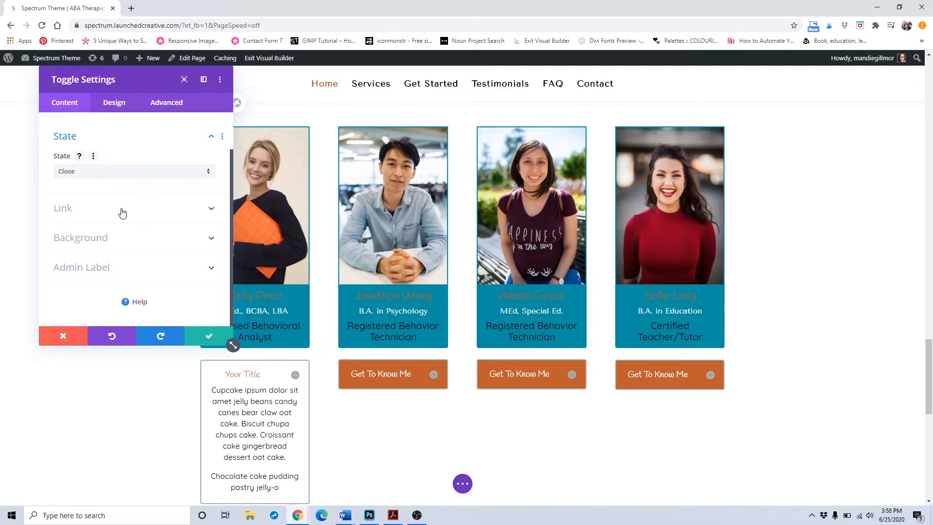
Set the background of the first member's toggle to the recently used near-black.
click(118, 239)
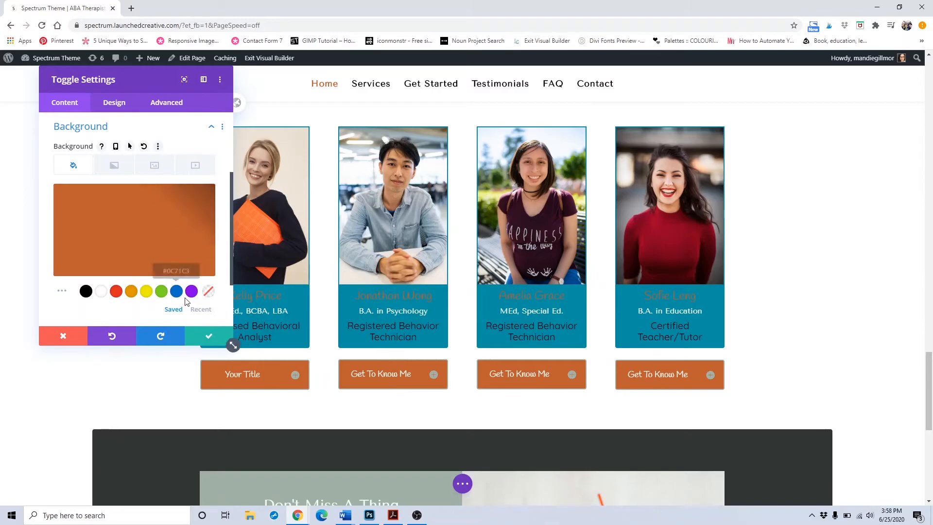
click(201, 309)
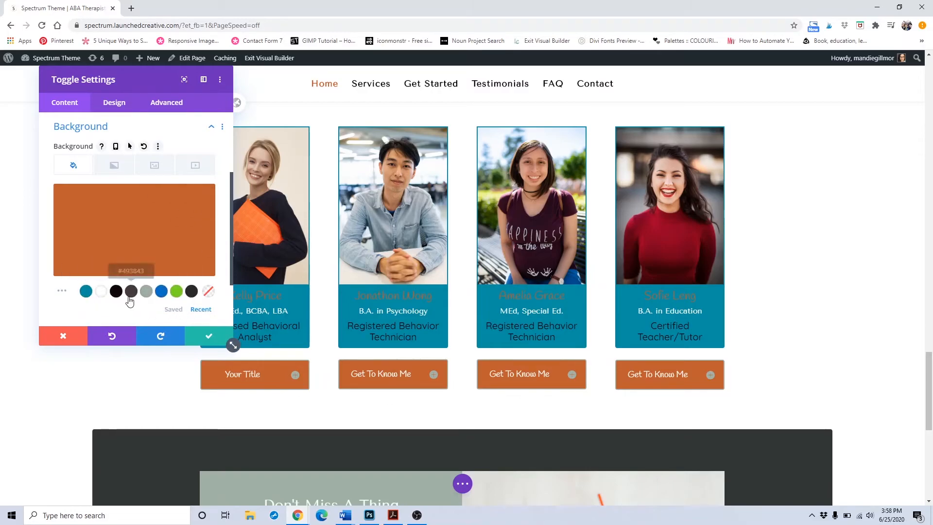
click(116, 291)
scroll(151, 251, down, 3)
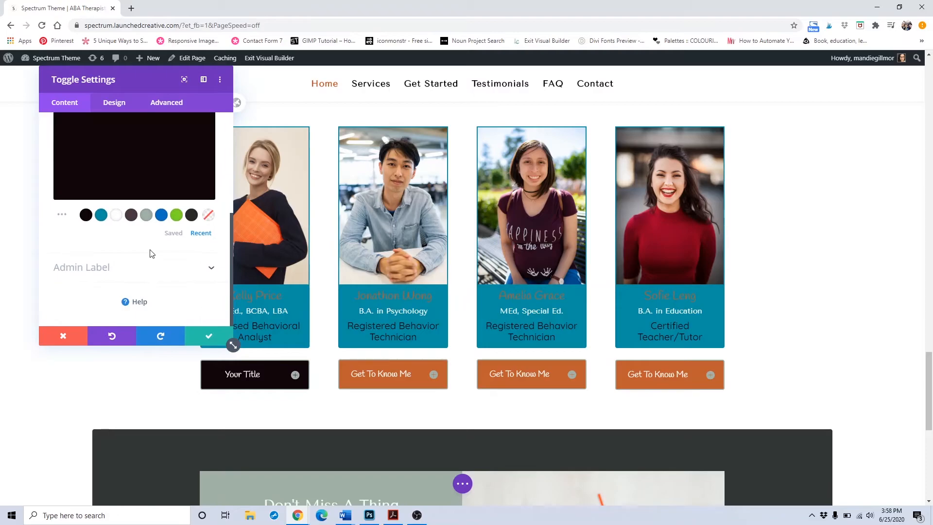
Set the toggle icon's color to the recently used teal, and try an icon font size of 19px before resetting it.
click(114, 102)
click(116, 148)
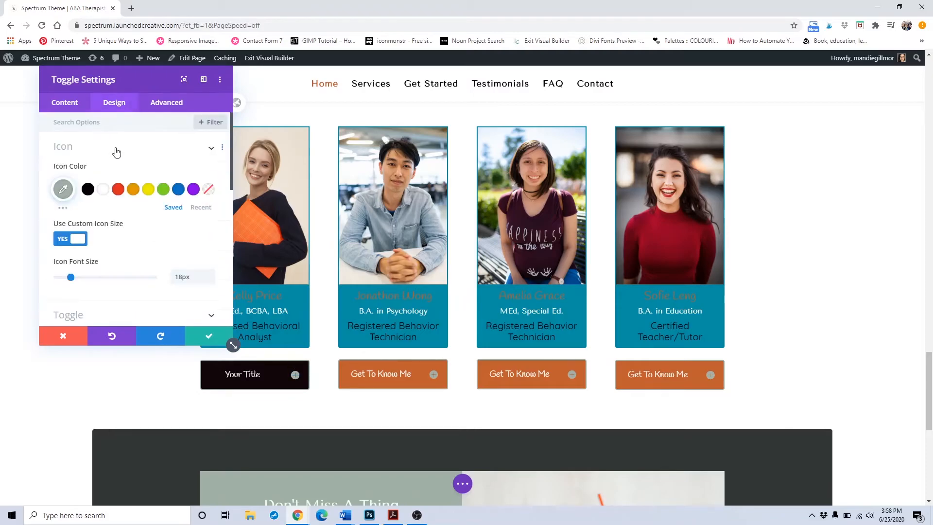
click(199, 208)
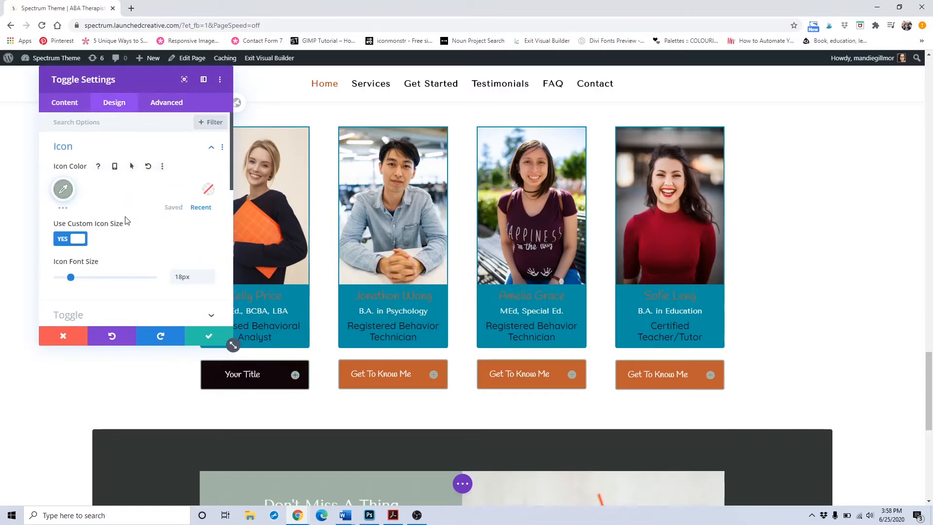
click(88, 188)
scroll(151, 226, down, 3)
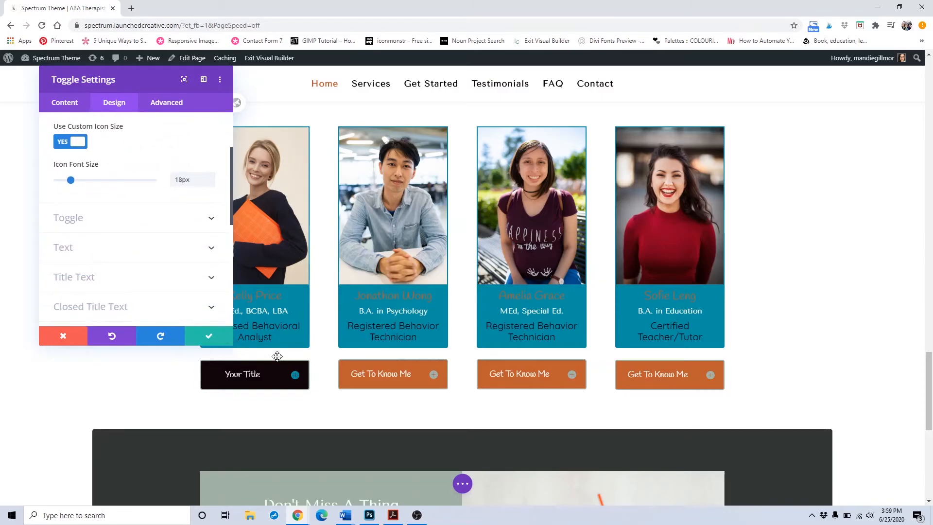
click(210, 179)
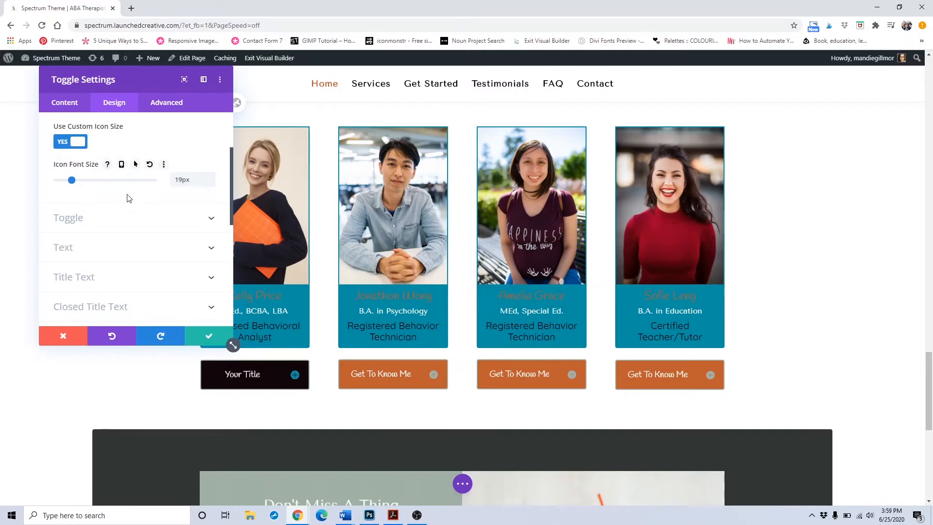
click(152, 165)
Expand the first member's toggle and try black as its open background color before settling on white (#FFFFFF).
click(182, 227)
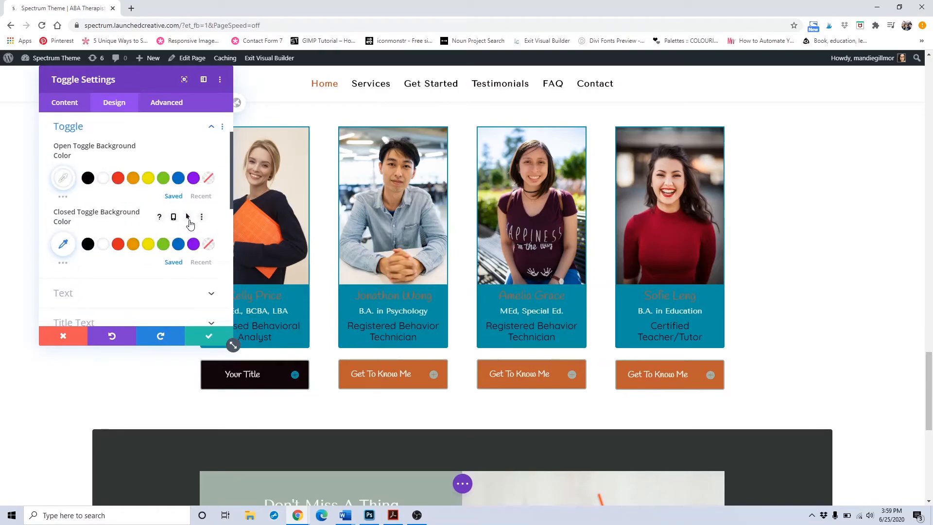
click(295, 374)
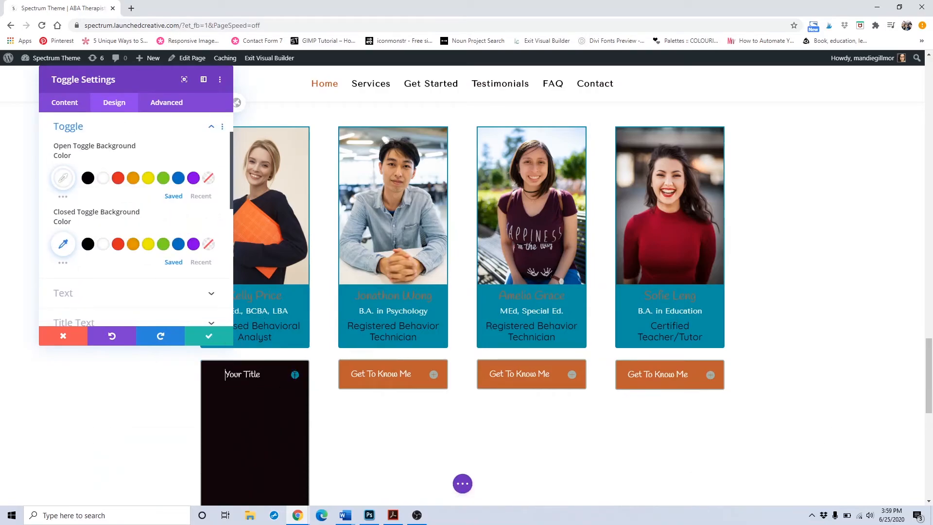
click(88, 178)
click(103, 178)
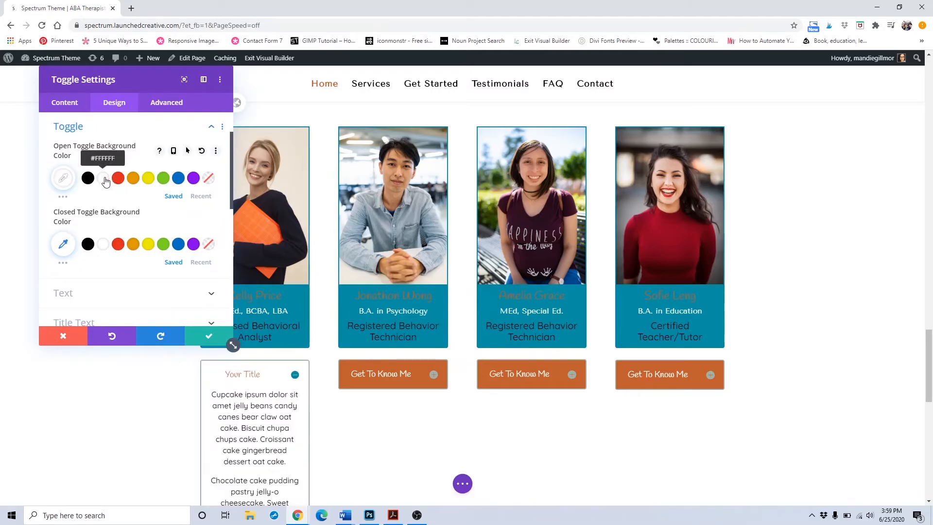
Set the closed toggle background color of the first member's toggle to the recently used teal.
scroll(117, 199, down, 1)
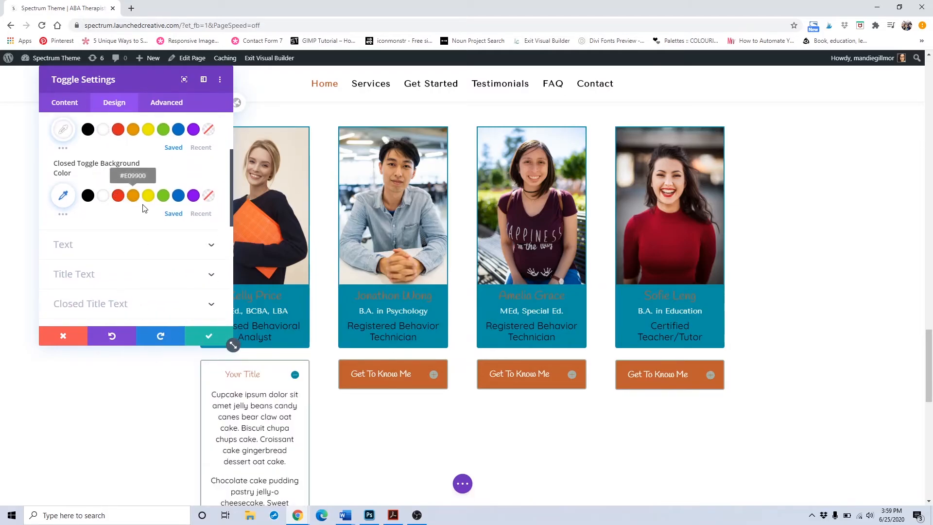
click(201, 214)
click(118, 194)
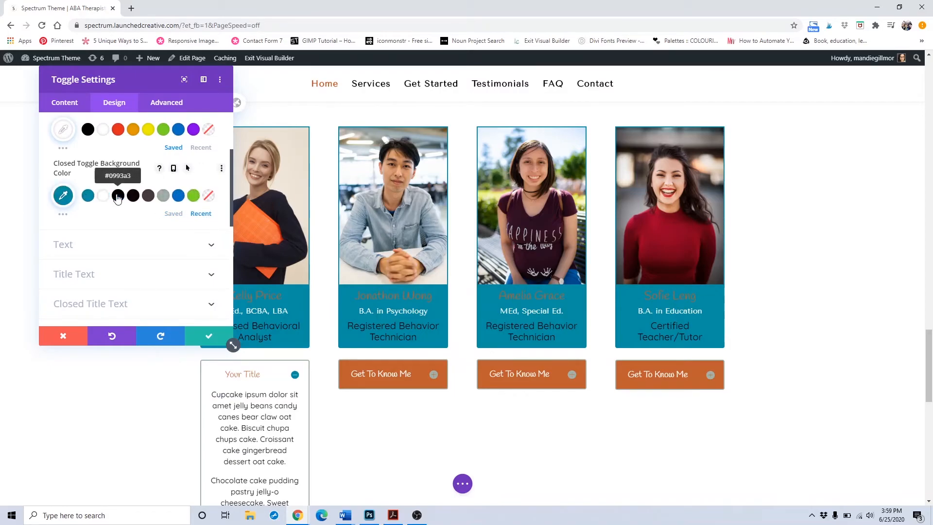
Collapse the first member's toggle and reset its closed toggle background color.
click(296, 375)
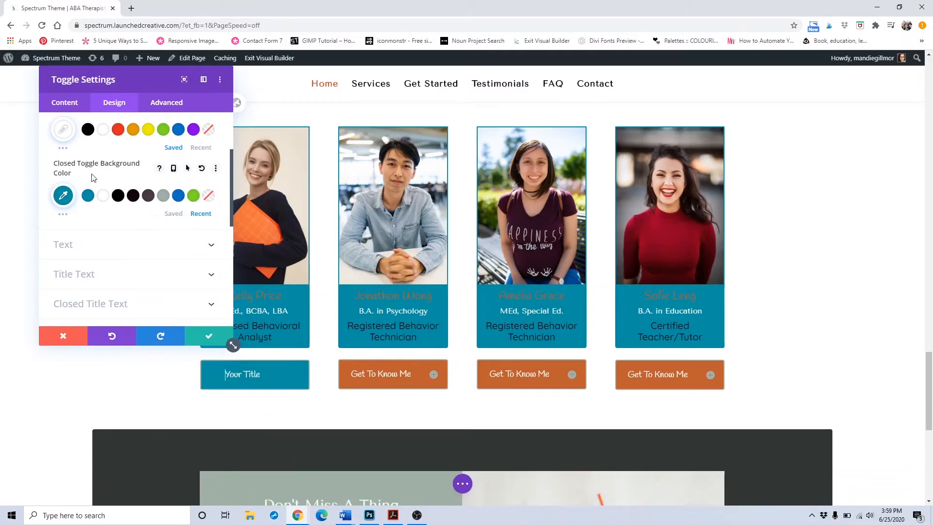
click(201, 169)
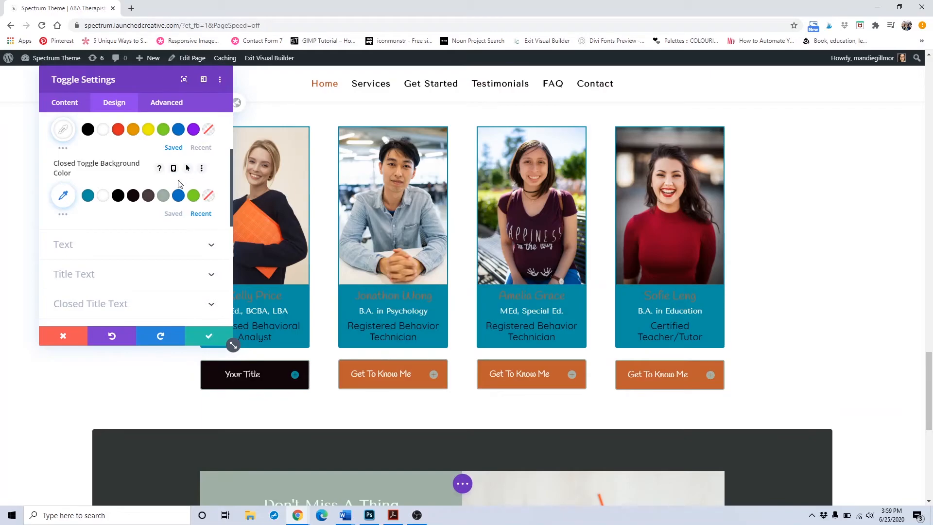
Expand the first member's toggle and set its open title text color to the recently used teal (#0993a3).
click(126, 246)
scroll(131, 241, down, 3)
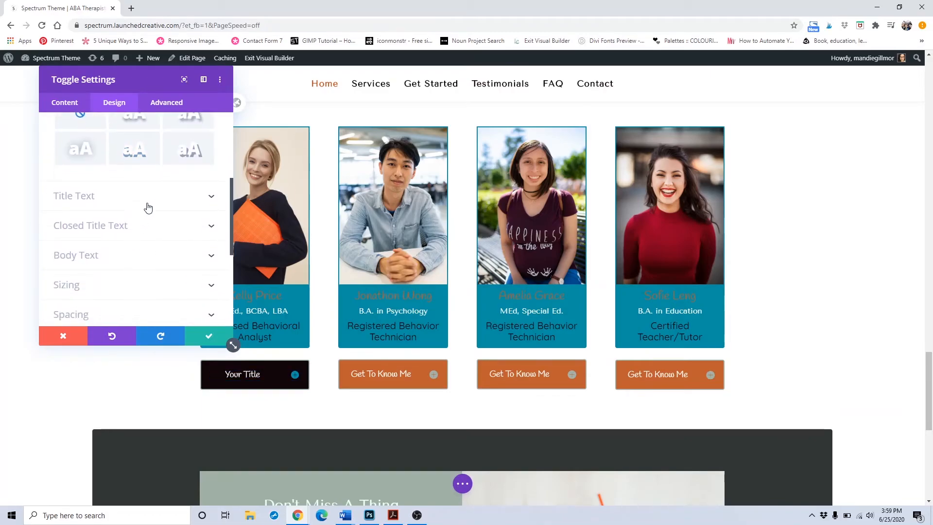
click(148, 205)
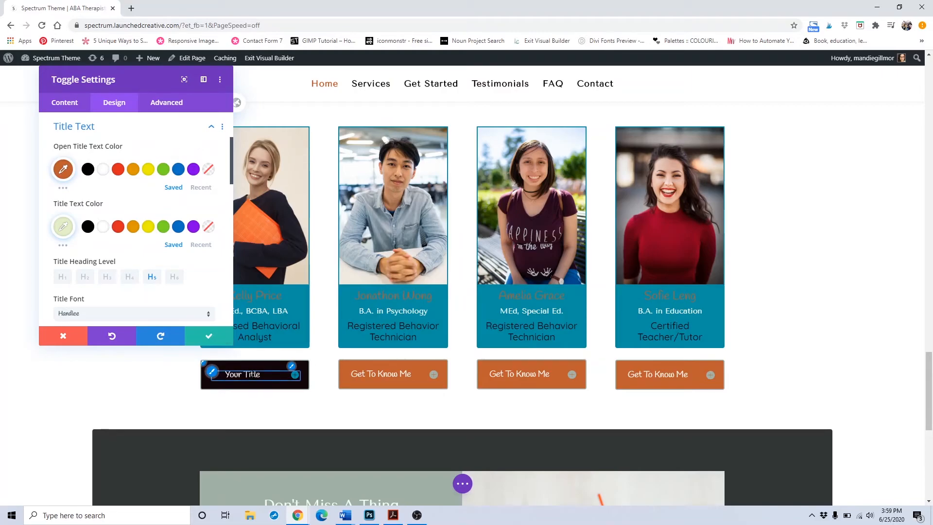
click(295, 374)
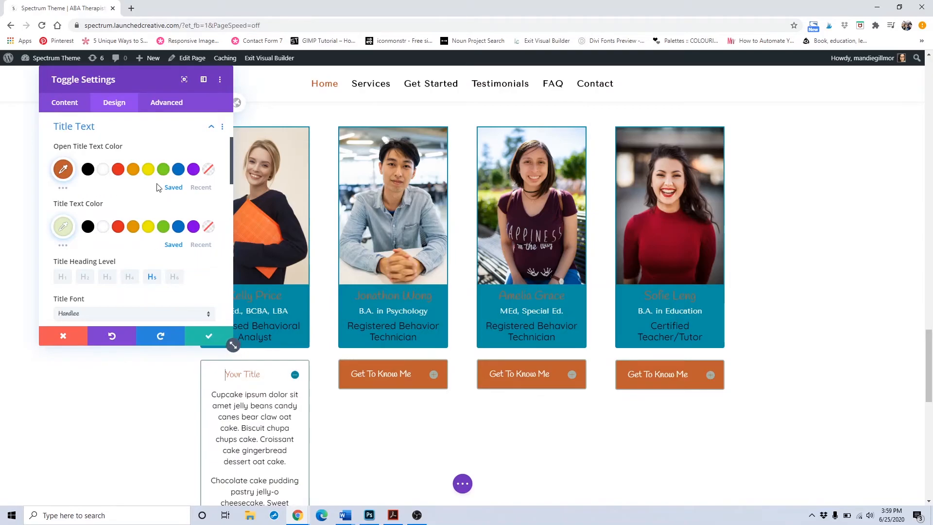
click(201, 187)
click(88, 169)
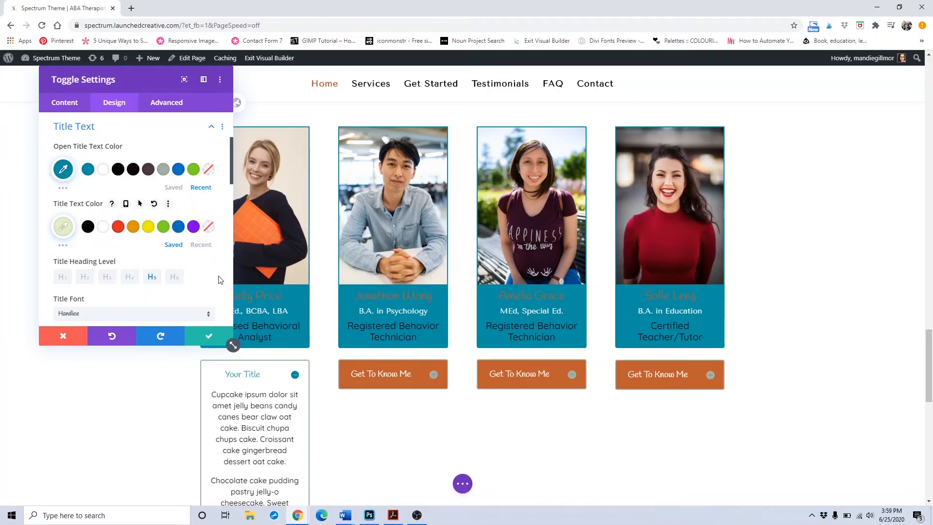
Try black (#000000) as the toggle's title text color and check it collapsed before settling on white (#FFFFFF).
click(199, 245)
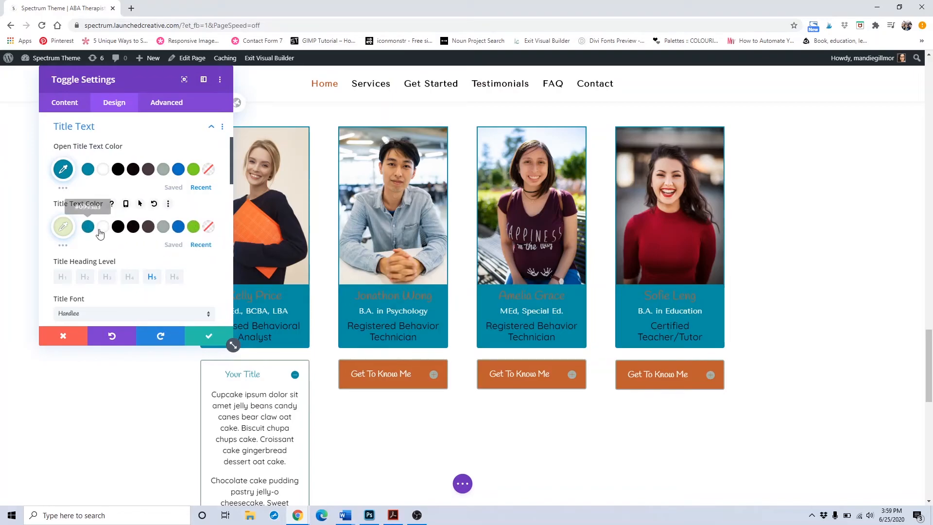
click(120, 228)
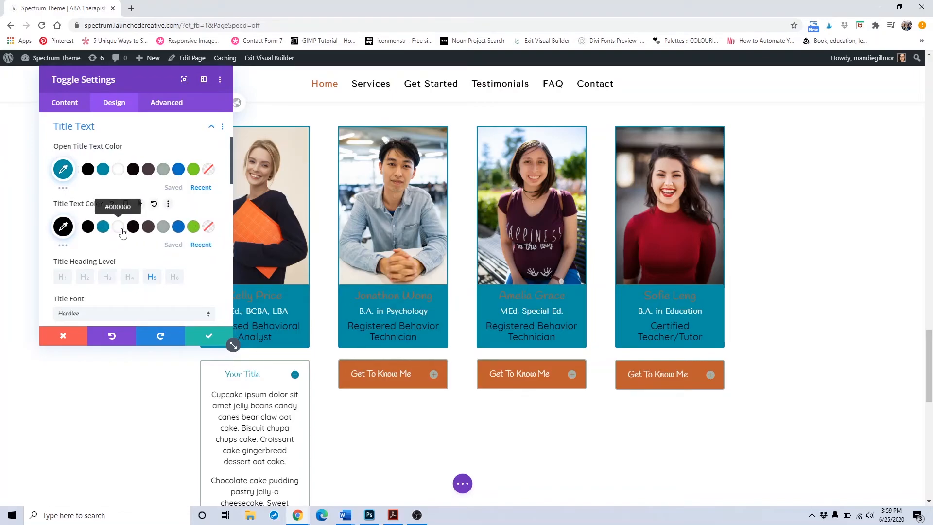
click(295, 374)
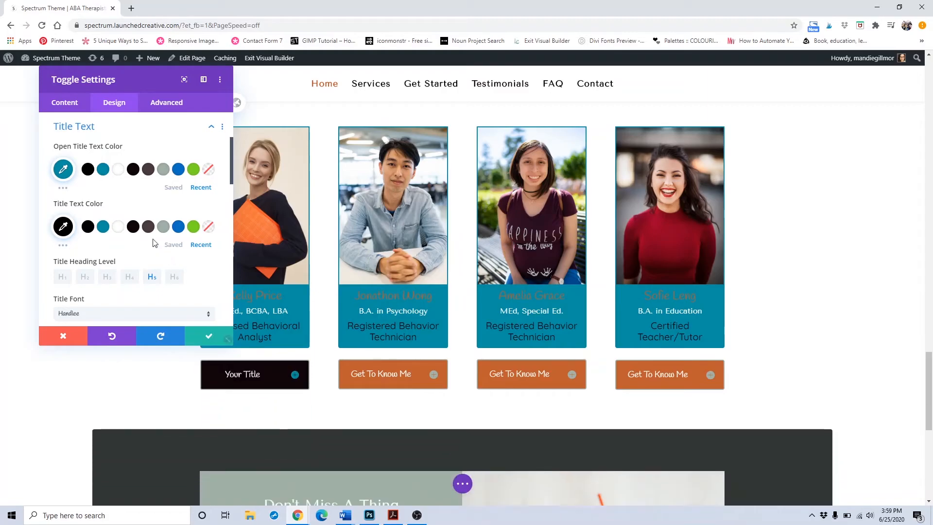
click(117, 228)
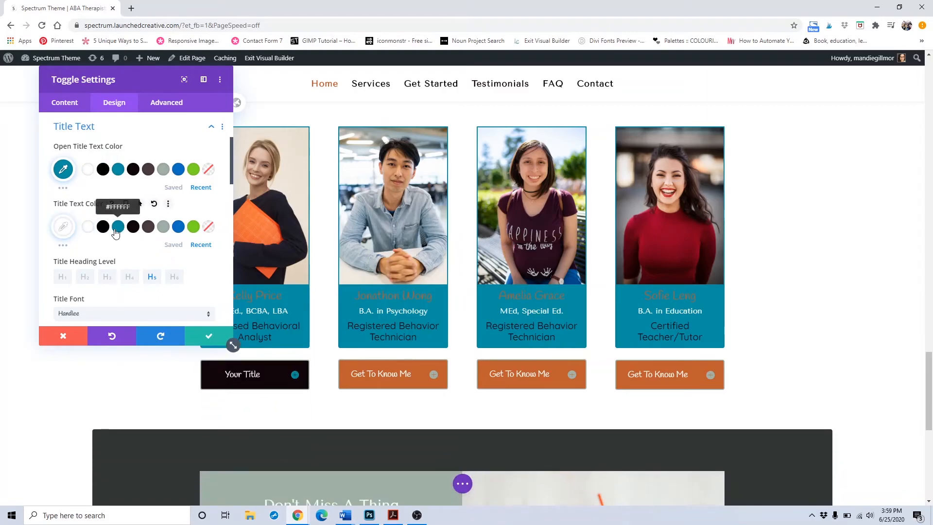
Reset the toggle's title font to Default and look over the font list without choosing another.
scroll(121, 231, down, 4)
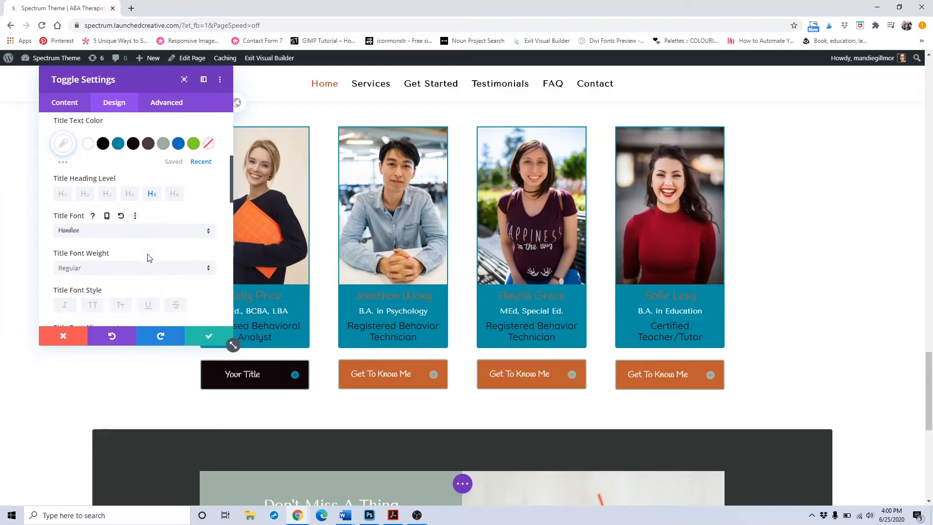
click(121, 202)
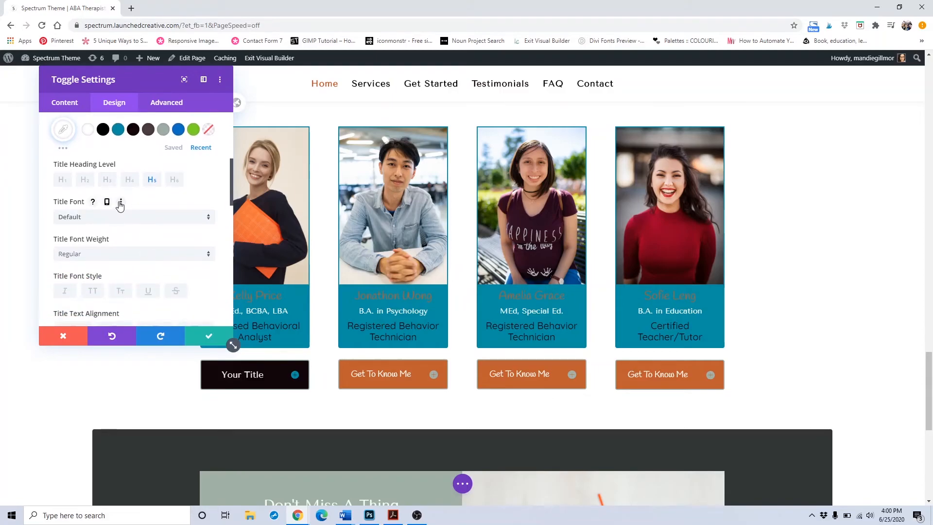
click(100, 221)
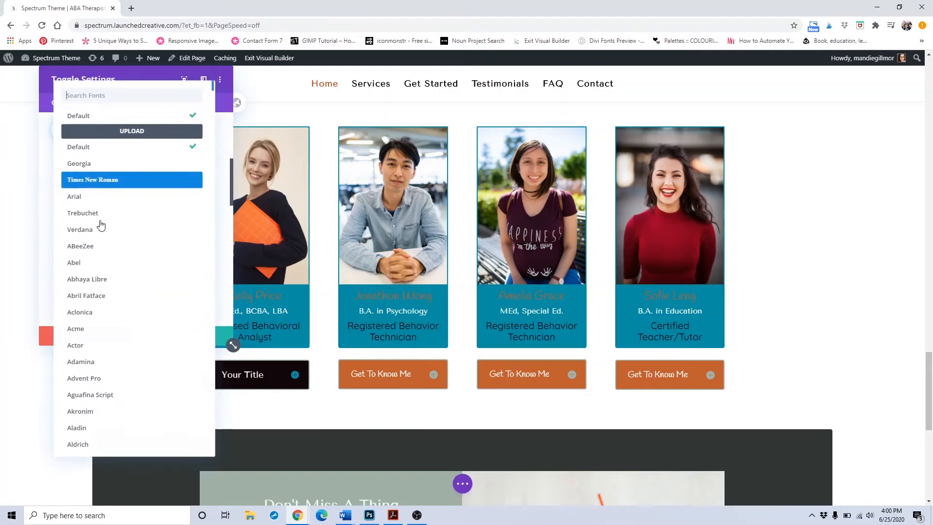
click(42, 188)
scroll(121, 279, down, 3)
scroll(140, 253, down, 3)
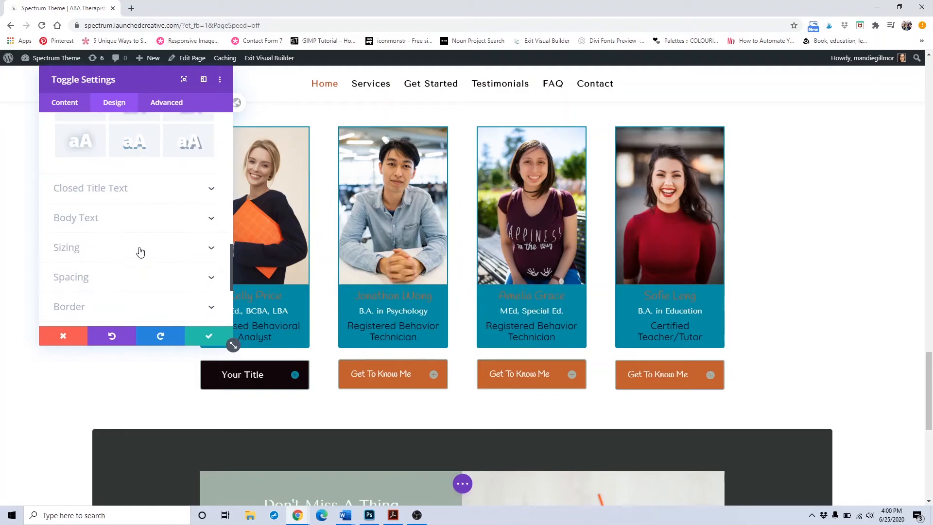
Try the recently used teal as the closed title text color before settling on white (#FFFFFF).
click(153, 195)
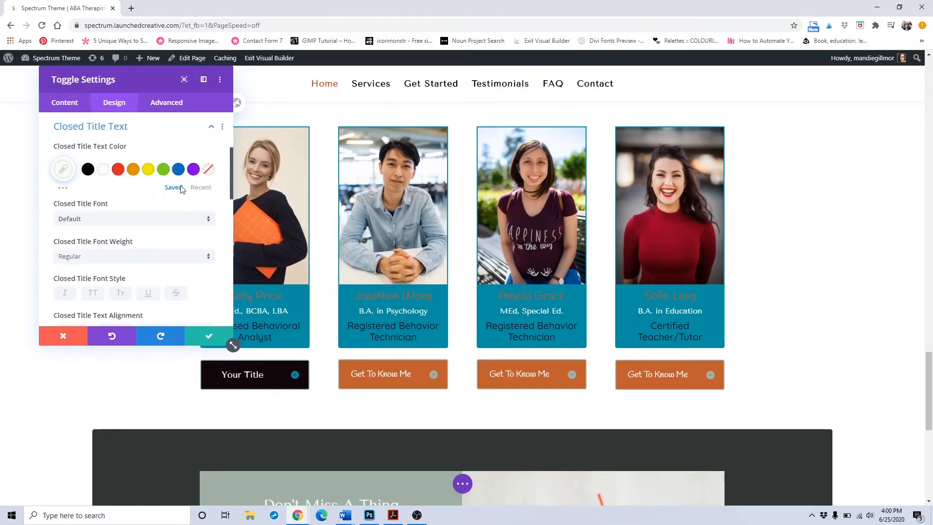
click(203, 193)
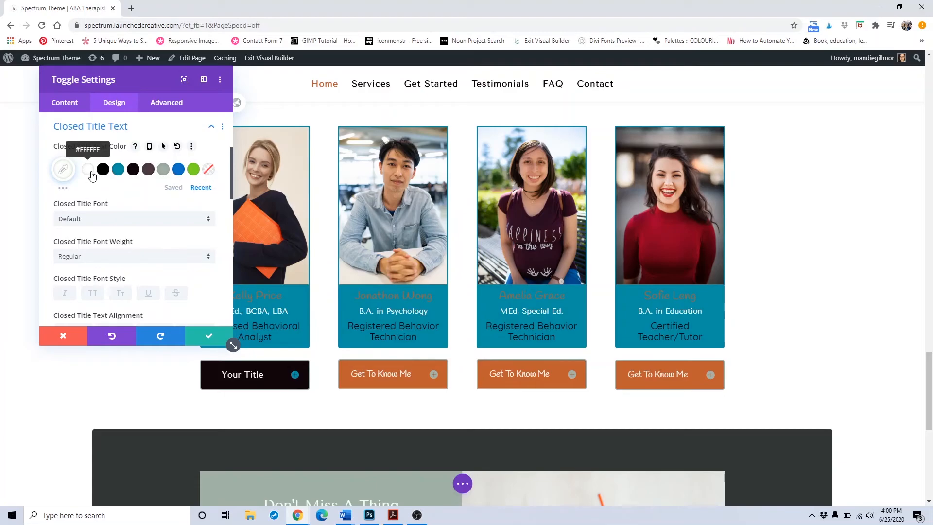
click(118, 170)
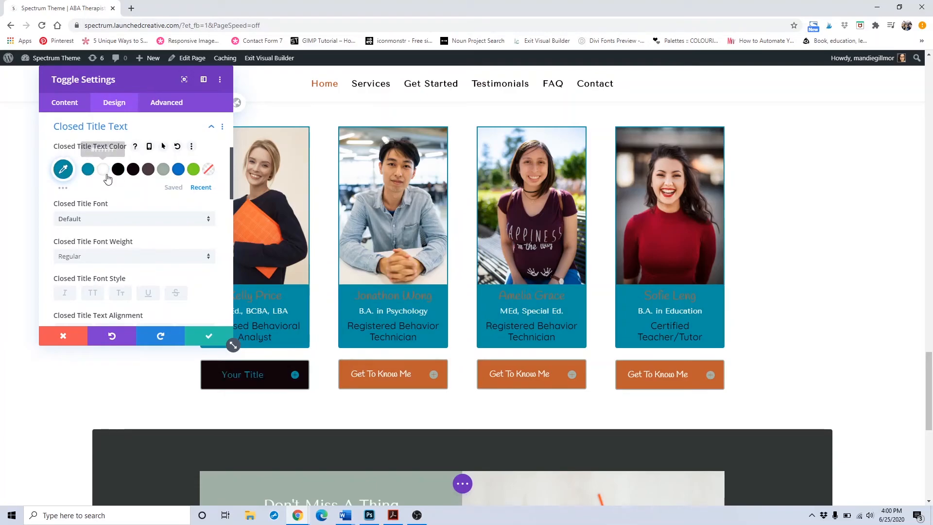
click(107, 175)
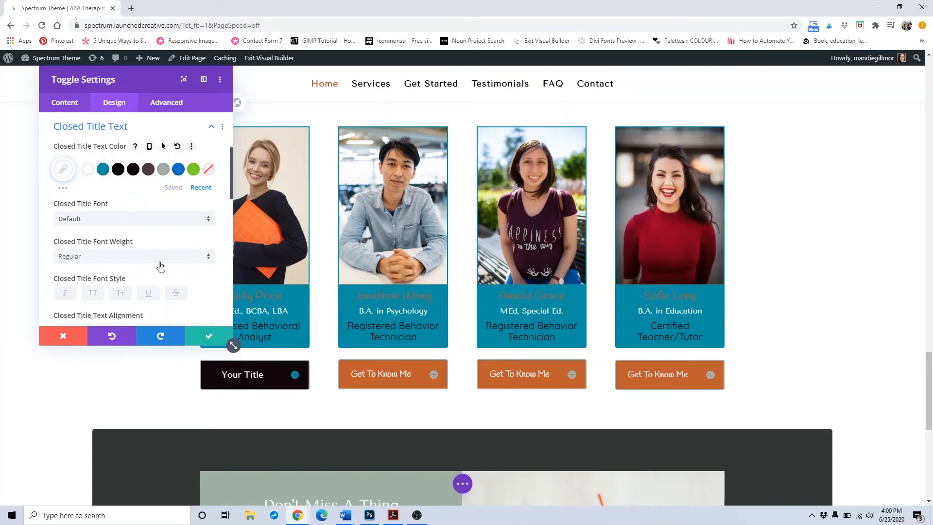
Check the closed title font choices and body text options, then save the first member's toggle settings.
scroll(185, 340, down, 2)
scroll(146, 257, up, 2)
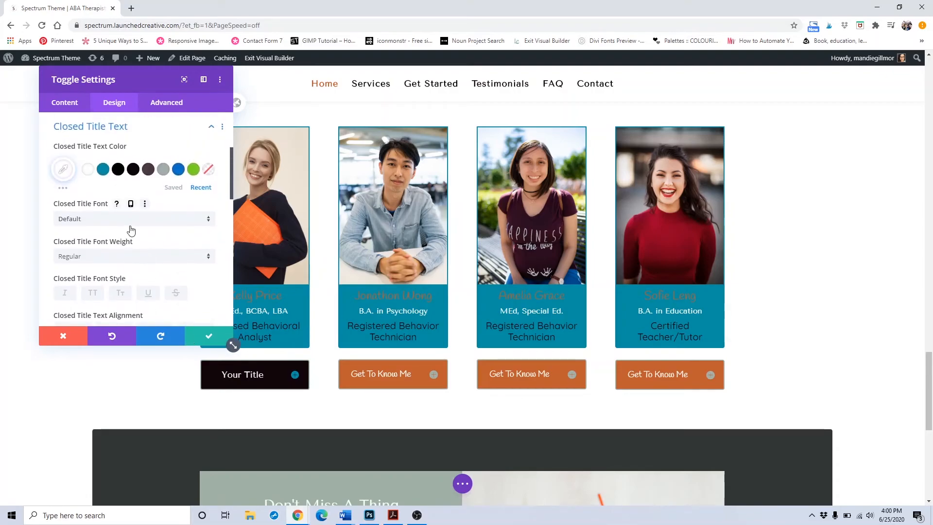
click(137, 229)
click(139, 227)
click(136, 219)
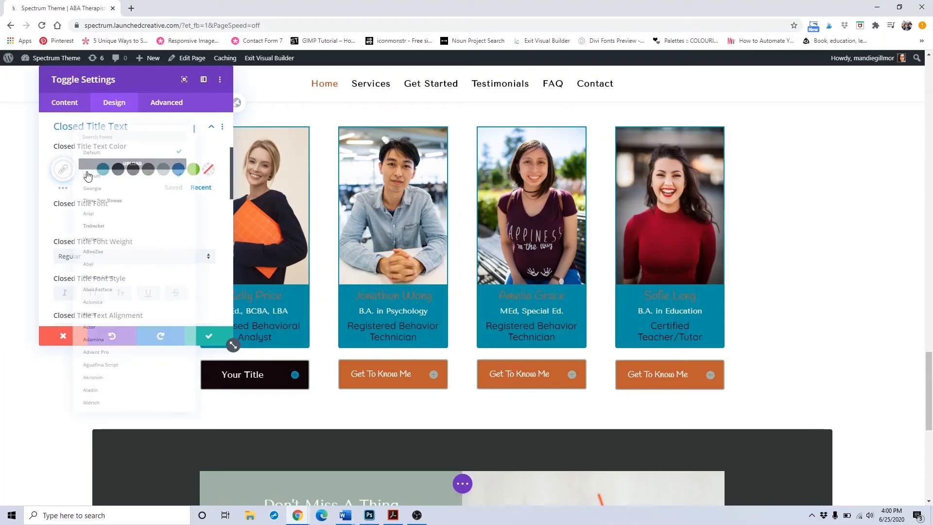
click(221, 232)
scroll(209, 257, down, 6)
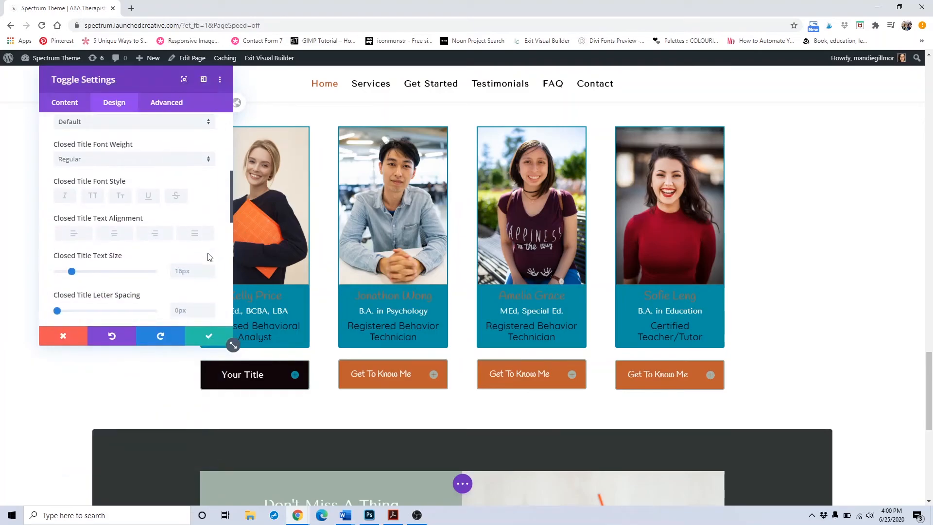
click(210, 242)
scroll(168, 252, down, 2)
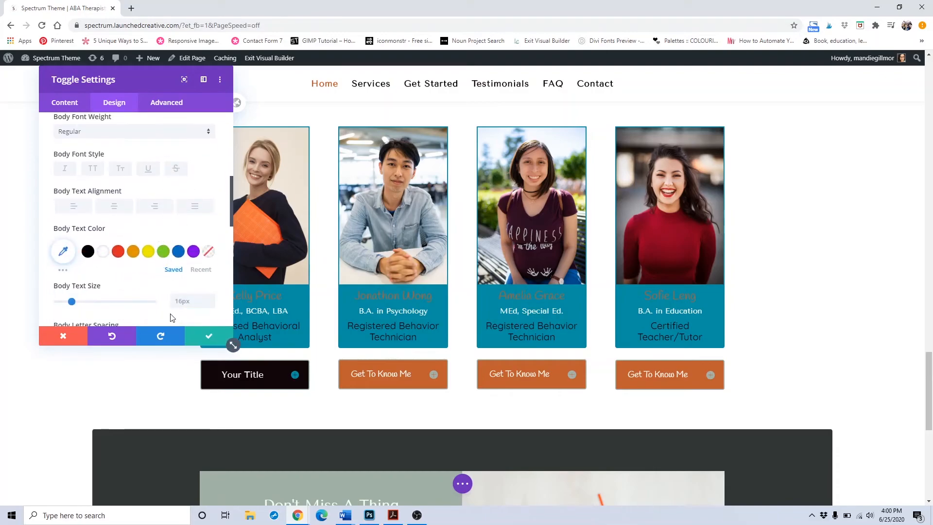
click(199, 339)
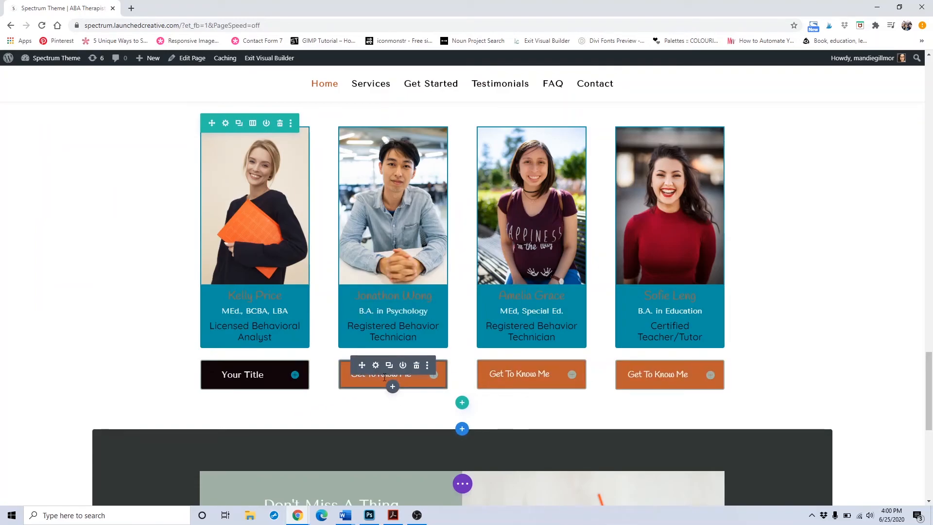
Set the newsletter sign-up section's background to the recently used teal and save the section settings.
scroll(385, 377, down, 3)
scroll(385, 377, down, 2)
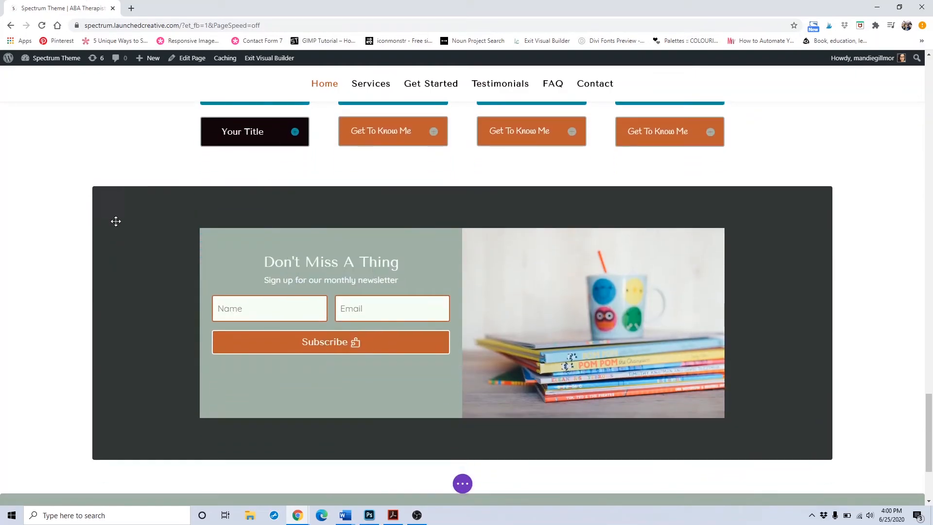
mouse_move(117, 194)
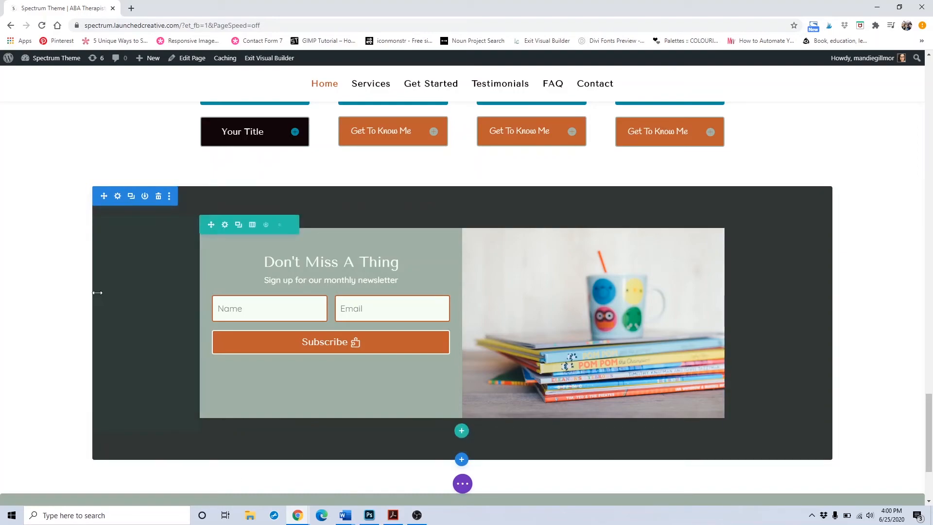
click(118, 196)
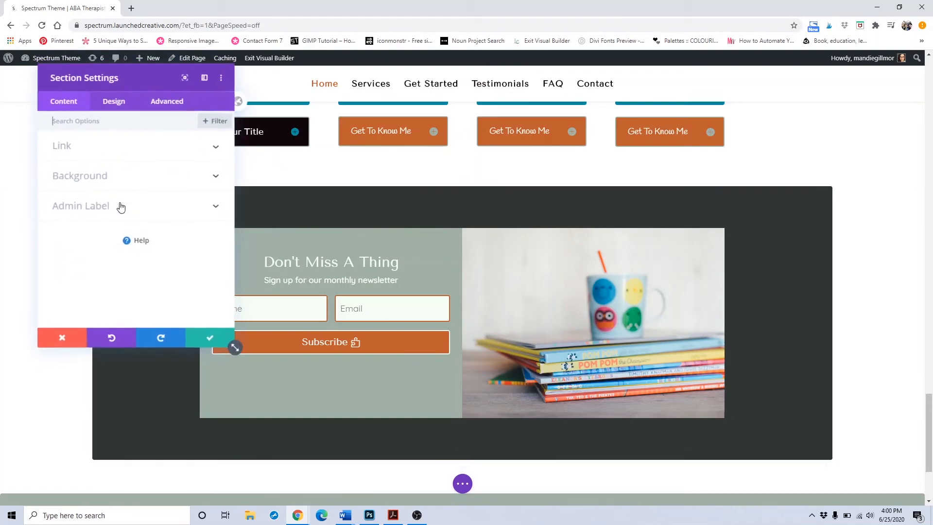
click(97, 177)
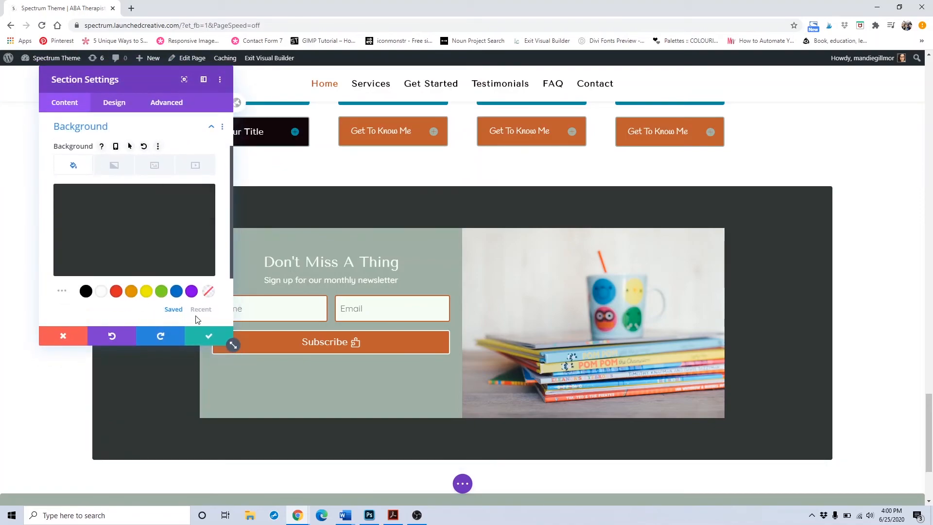
click(194, 309)
click(86, 291)
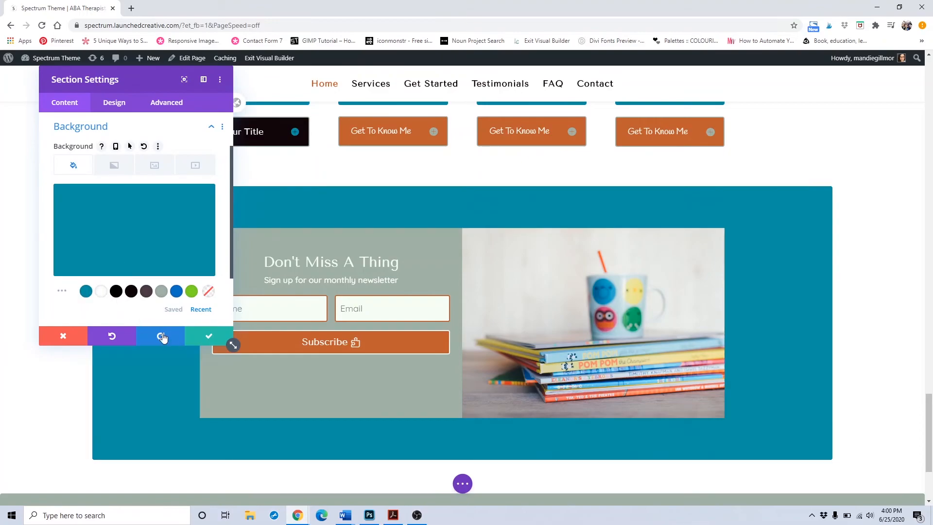
click(198, 336)
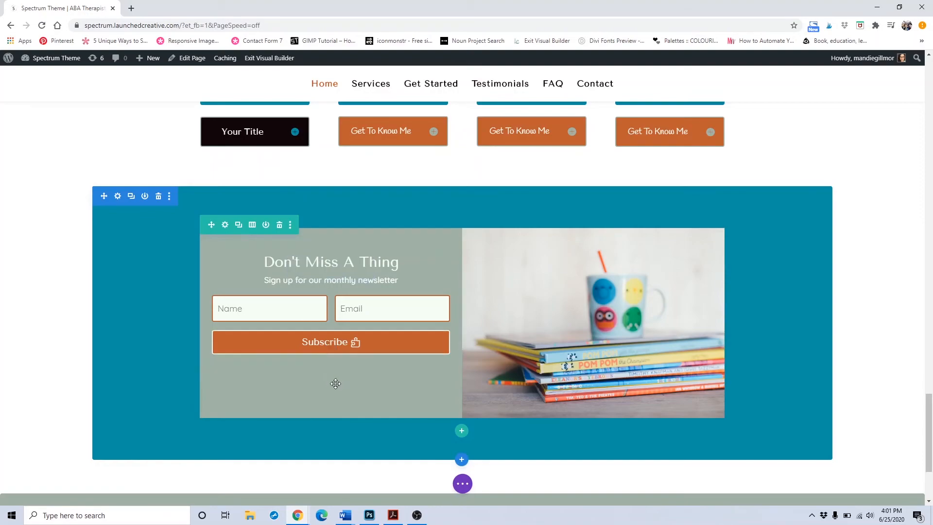
Try teal (#0993a3) as the background of the newsletter row's first column, settle on the recently used black, and save the row.
click(225, 224)
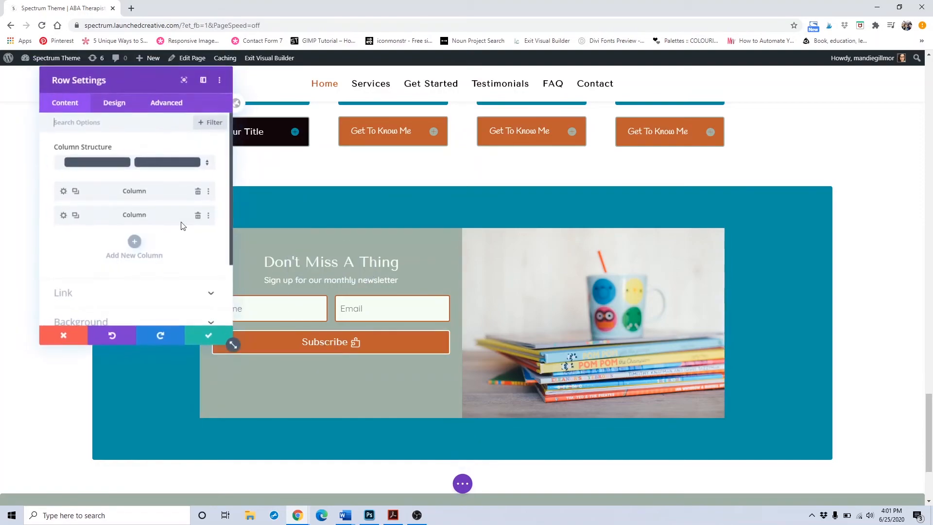
click(62, 191)
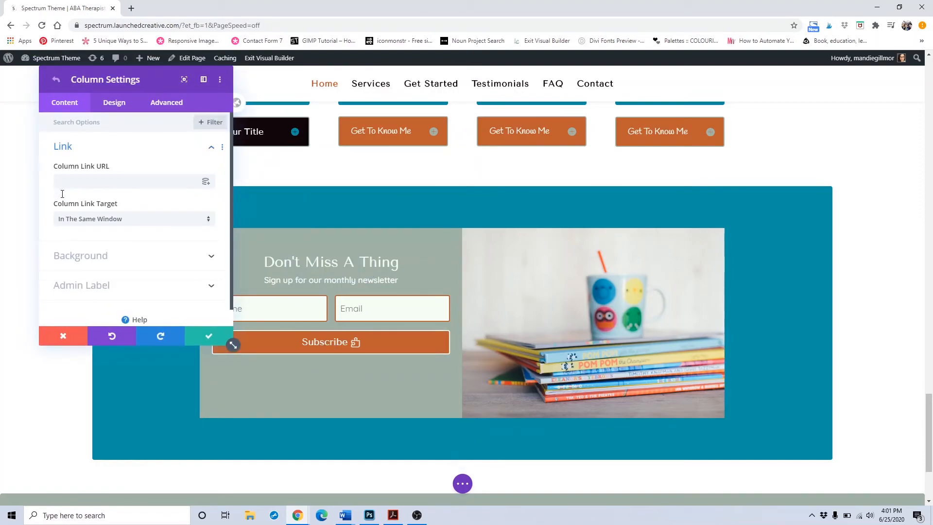
click(76, 240)
click(199, 309)
click(86, 292)
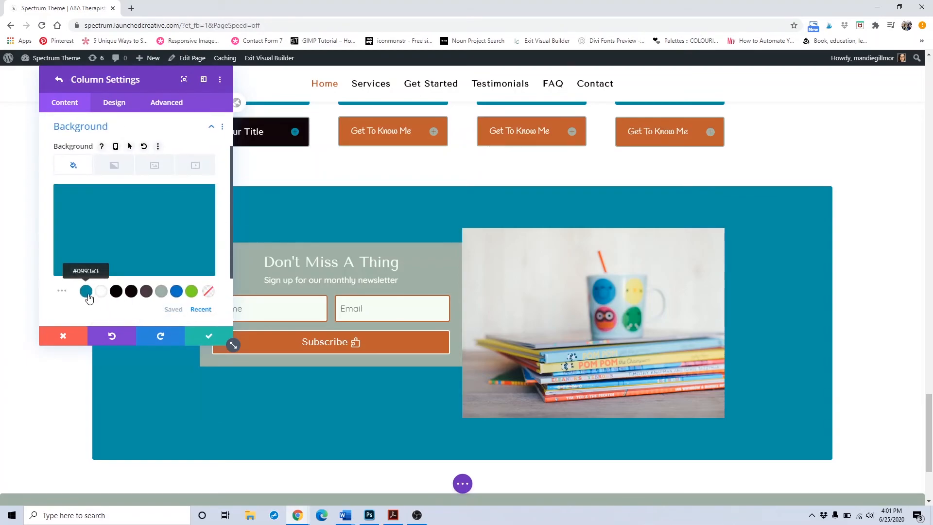
click(116, 291)
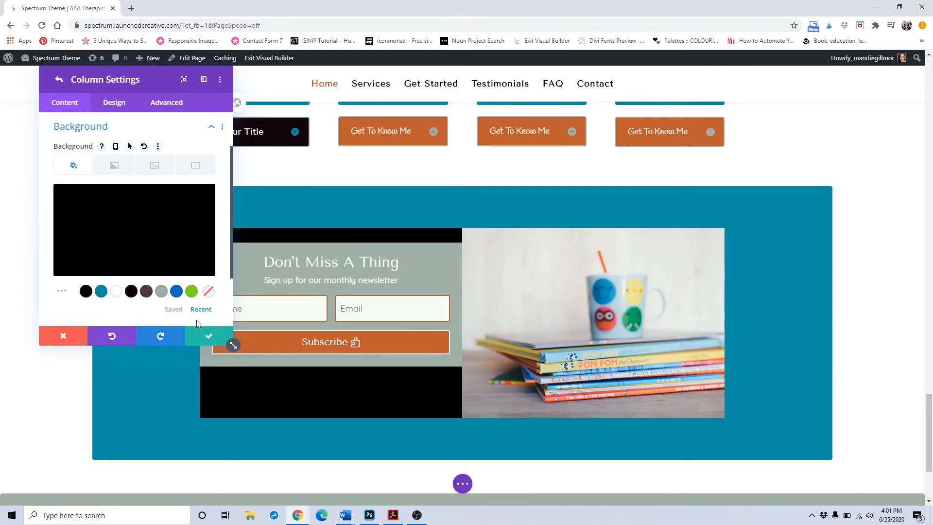
click(204, 337)
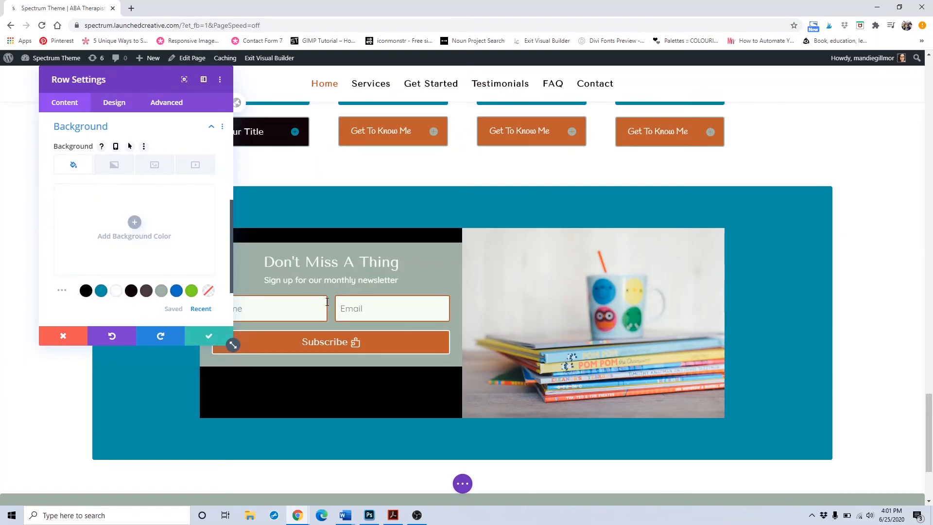
click(207, 336)
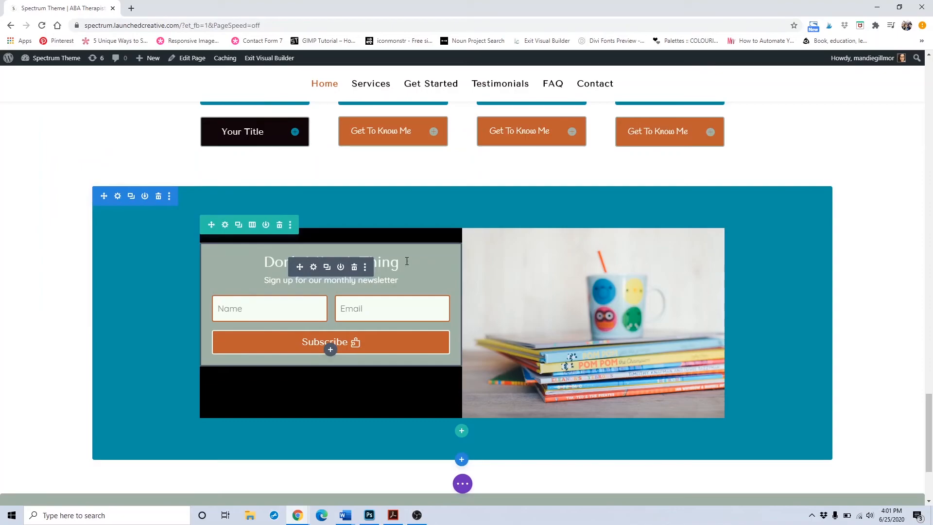
Set the newsletter email opt-in module's background to the recently used black and save the module.
click(314, 267)
scroll(108, 271, down, 5)
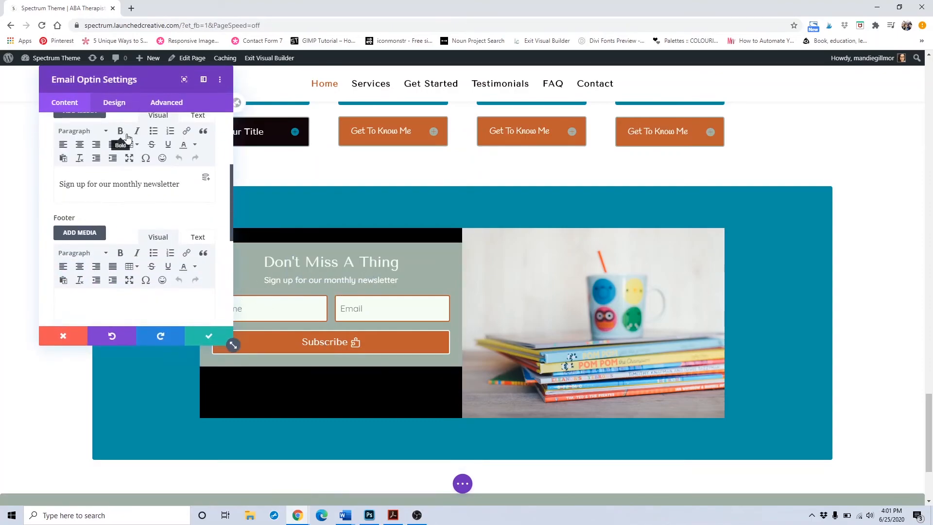
scroll(122, 145, down, 5)
click(103, 243)
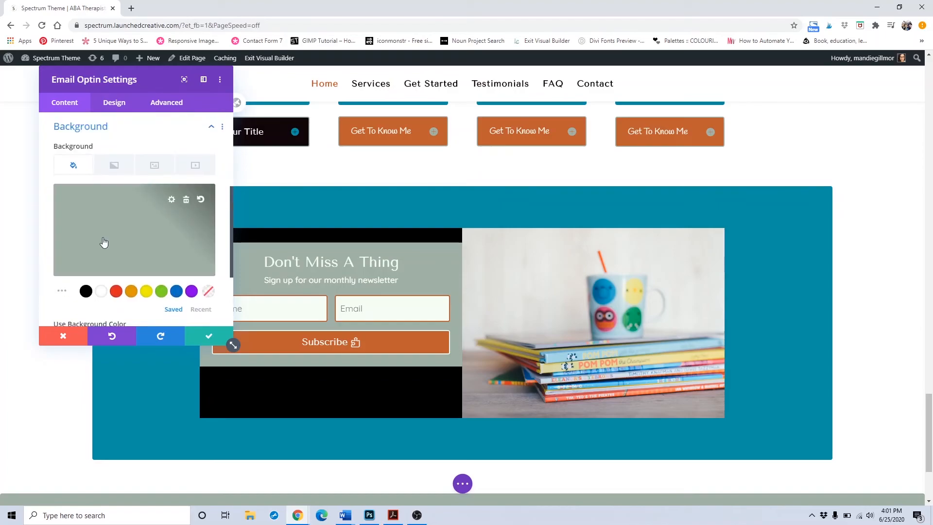
click(172, 309)
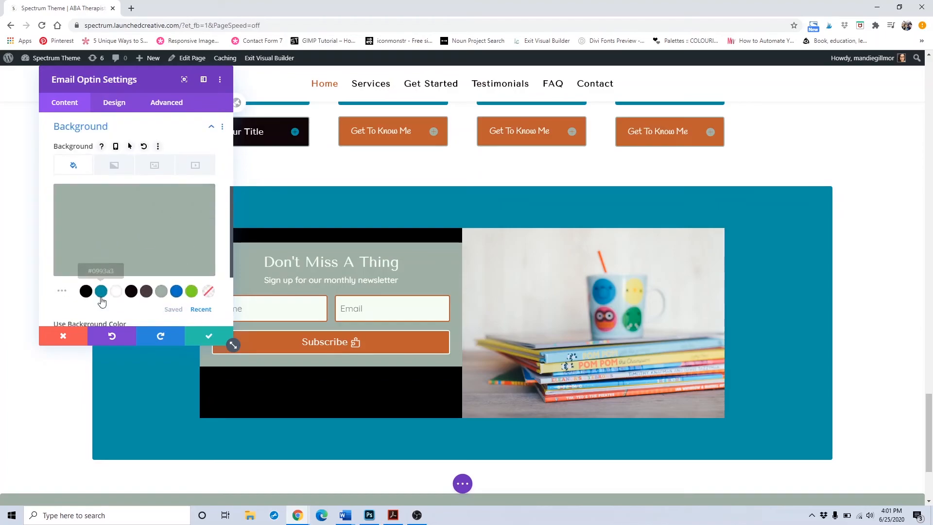
click(90, 293)
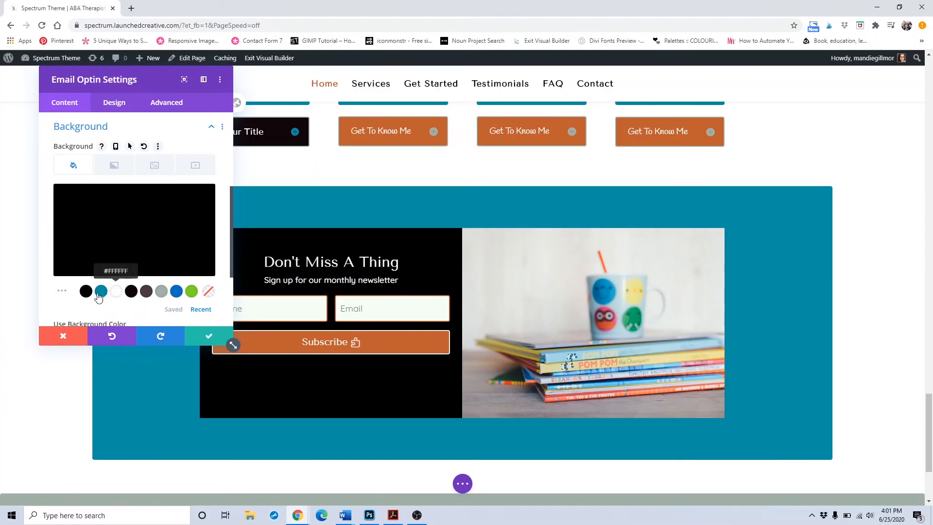
click(205, 338)
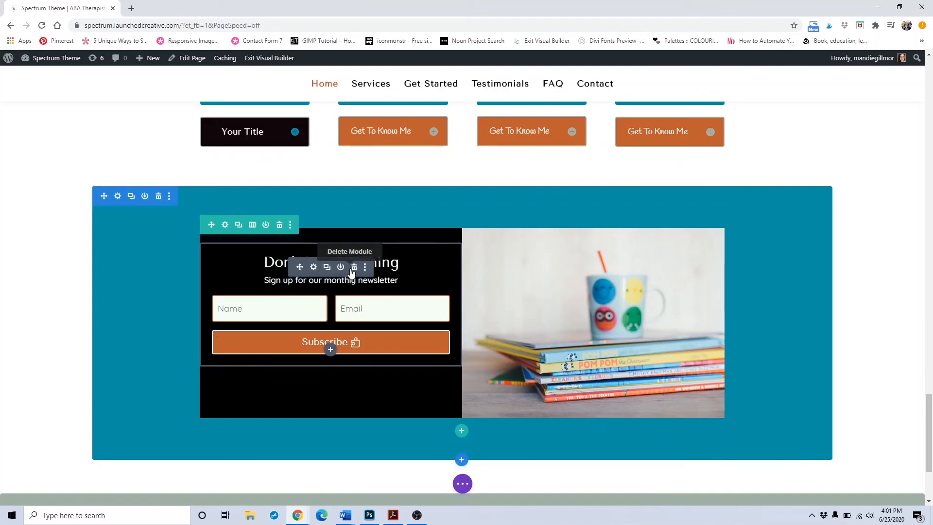
Change the email opt-in form's button text to "Click It".
click(313, 267)
scroll(112, 258, down, 2)
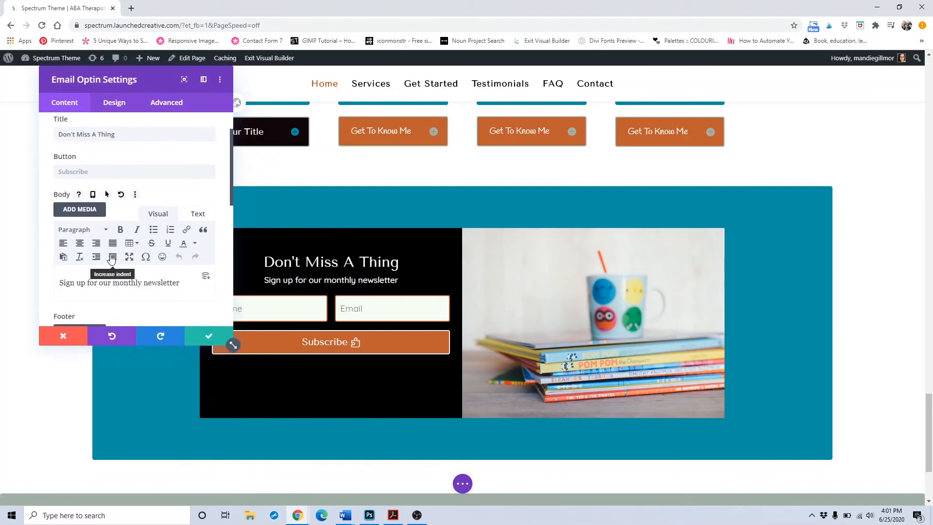
scroll(111, 259, down, 2)
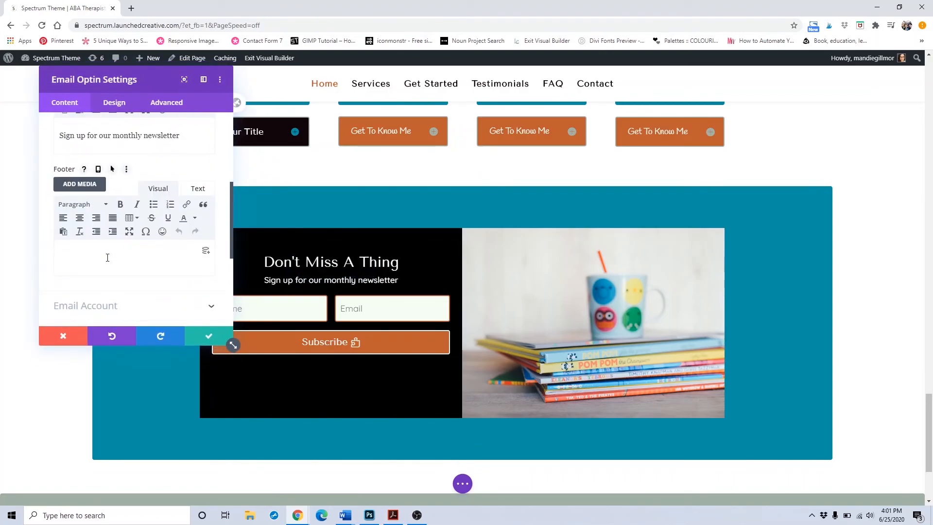
scroll(106, 255, up, 1)
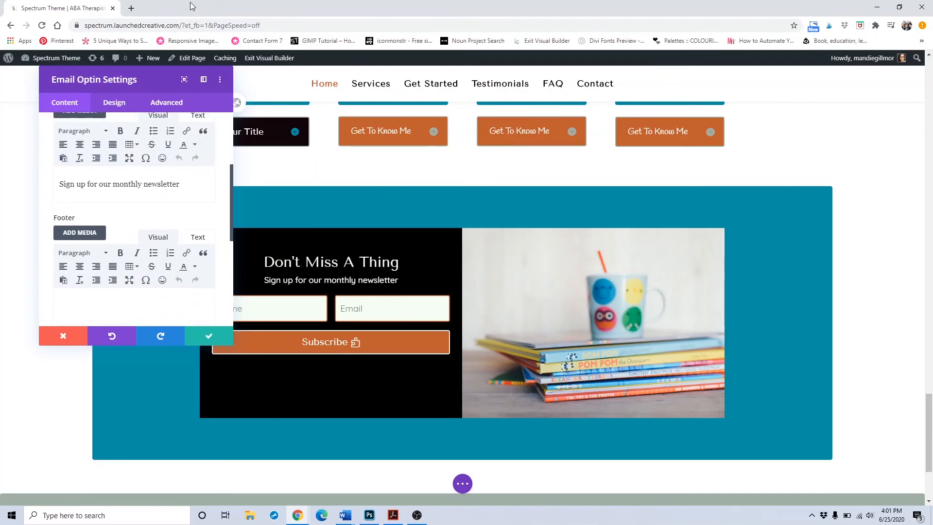
scroll(131, 204, up, 3)
scroll(112, 182, down, 2)
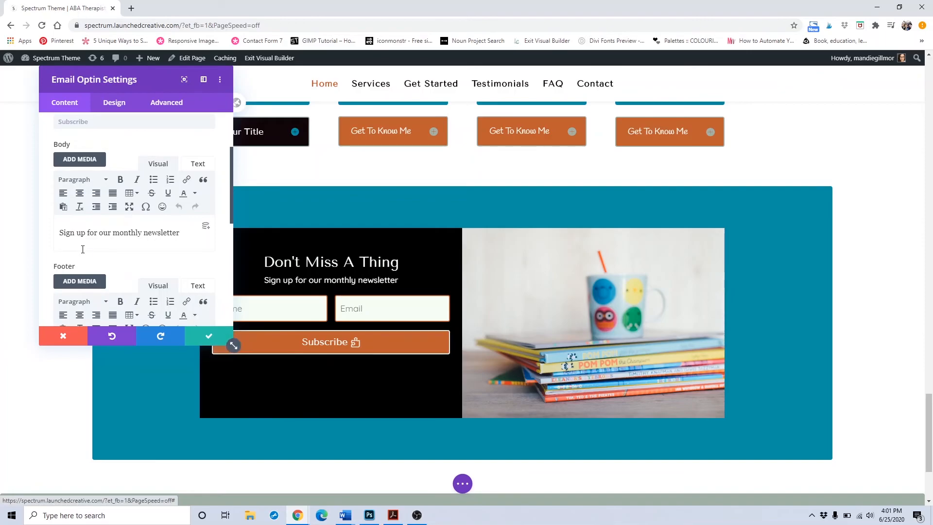
scroll(83, 194, up, 2)
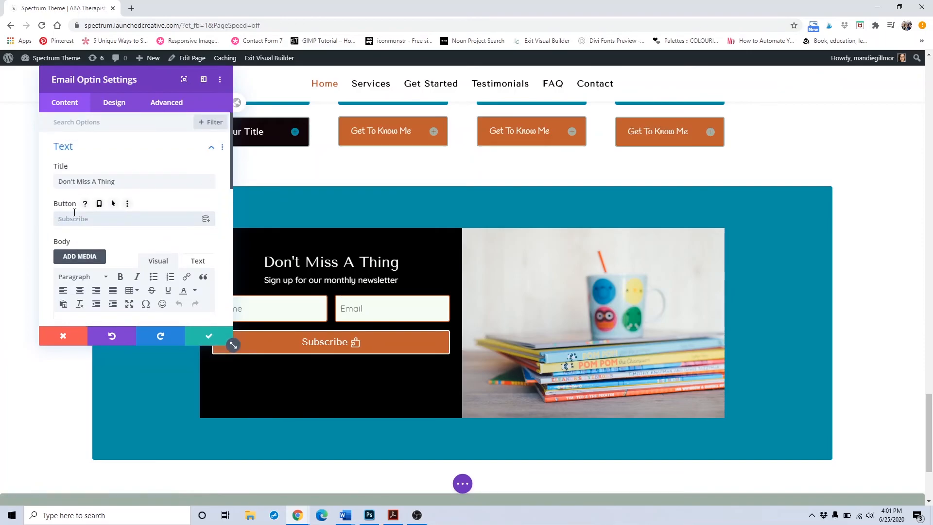
text(CLick h)
key(BackSpace)
key(BackSpace)
key(BackSpace)
key(BackSpace)
key(BackSpace)
text(L)
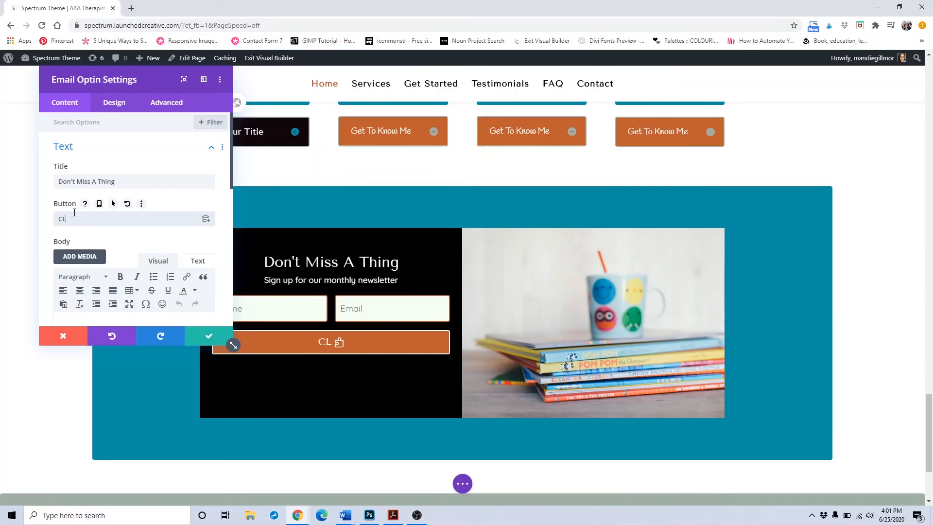
text(lick It)
Try "Privacy Policy" as the opt-in form's footer text, check its link options, and remove the text.
scroll(74, 212, down, 6)
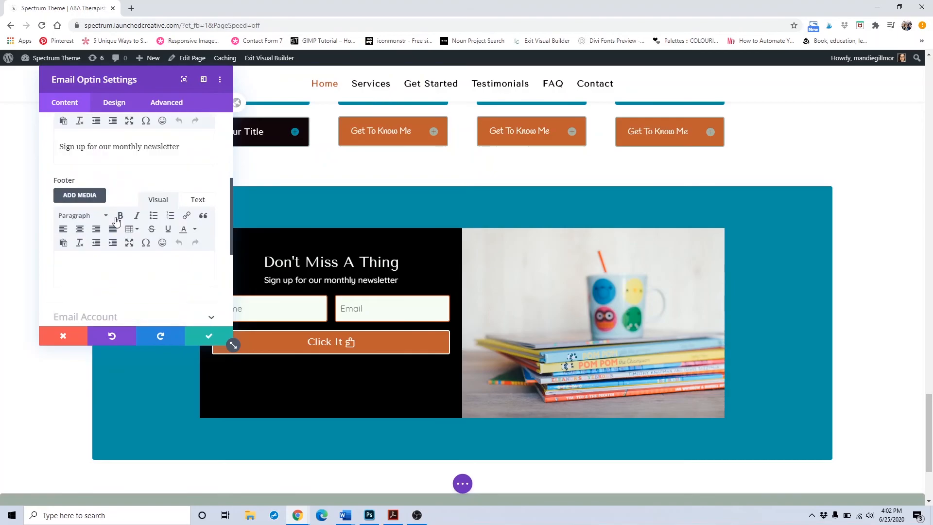
scroll(116, 217, up, 1)
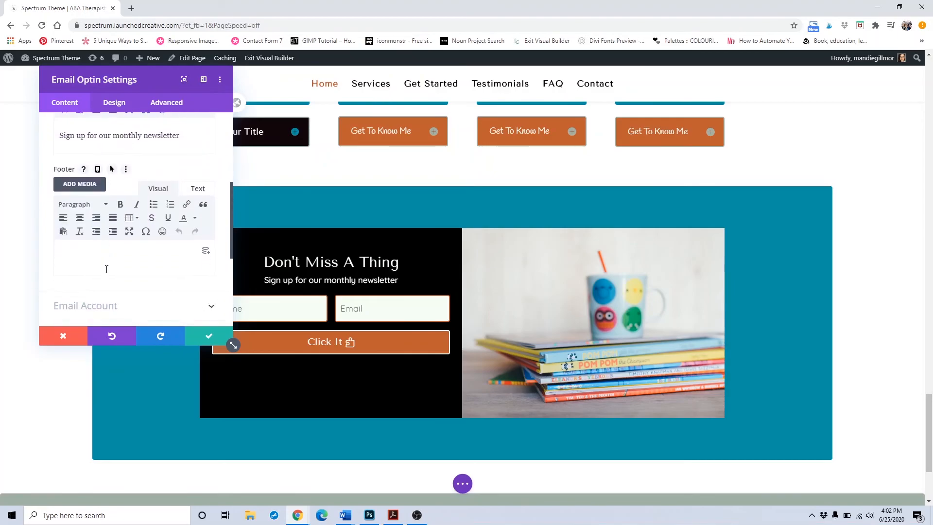
click(112, 263)
text(Plrv)
key(BackSpace)
text(vacy Policy)
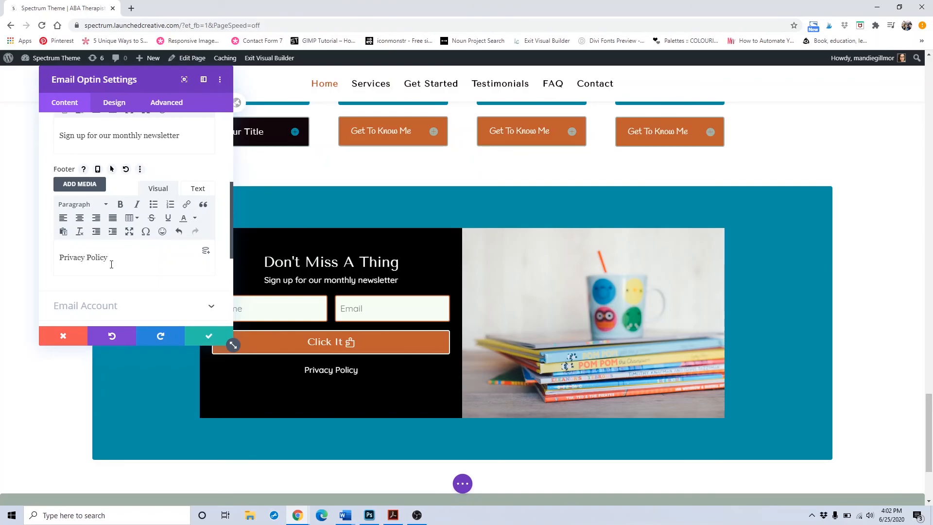
triple_click(99, 257)
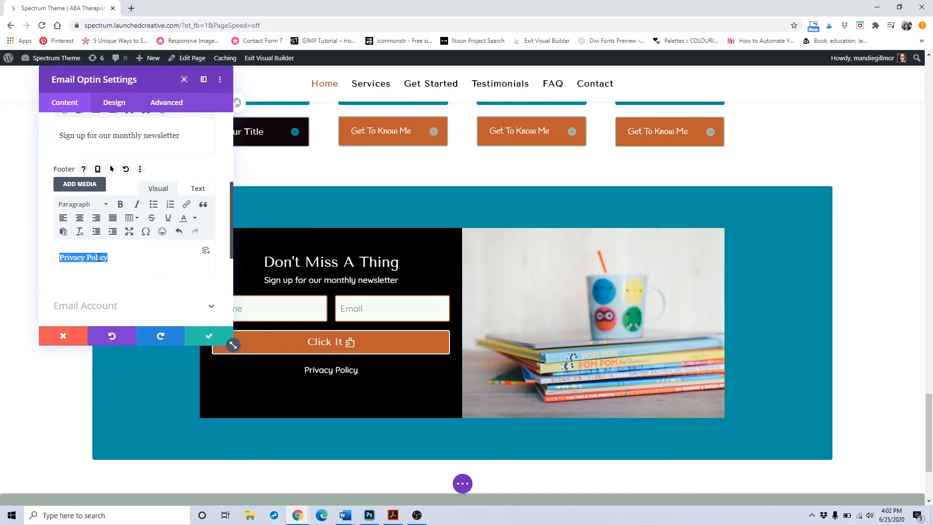
click(187, 206)
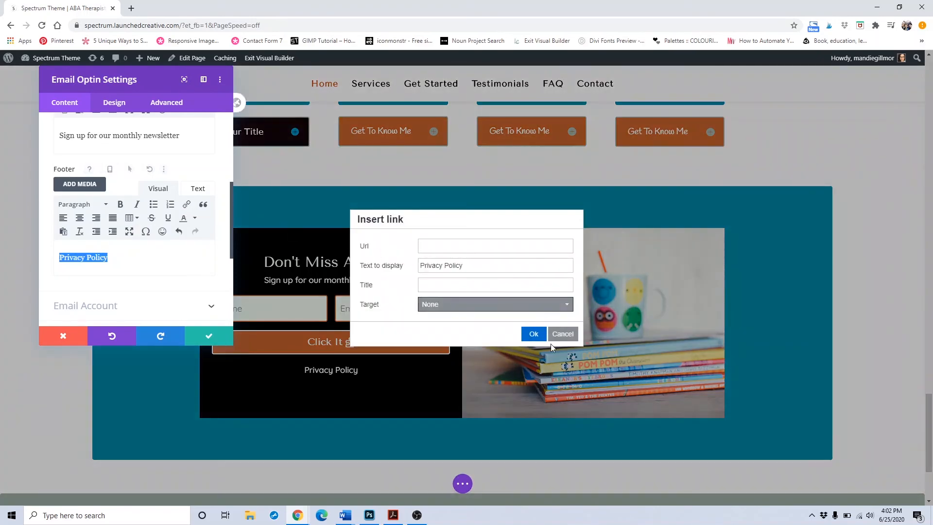
click(562, 334)
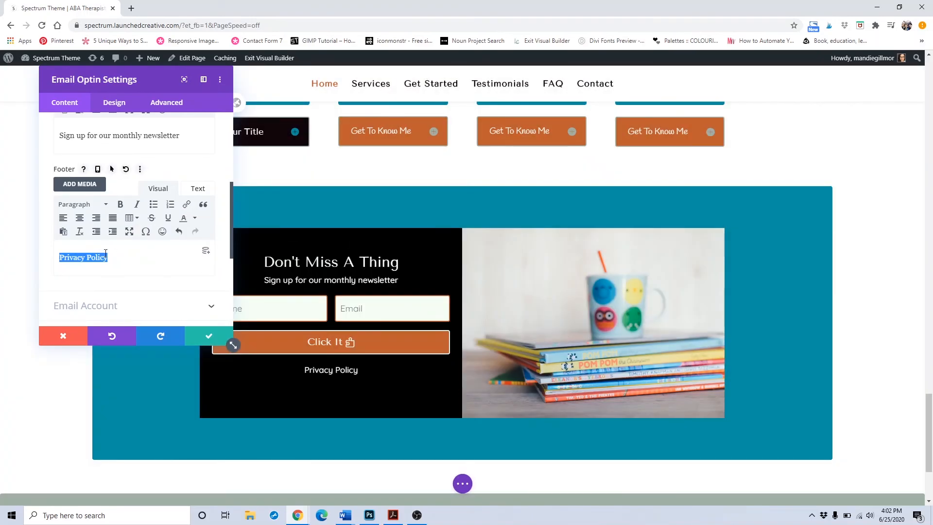
key(BackSpace)
Set the opt-in form's email service provider to ActiveCampaign, check the list choices, and save the module.
scroll(140, 256, down, 2)
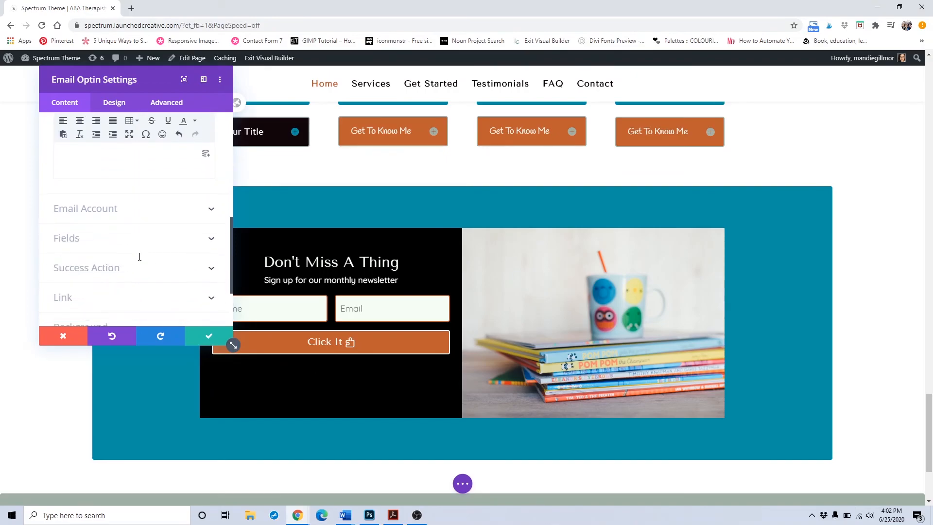
click(149, 219)
click(156, 165)
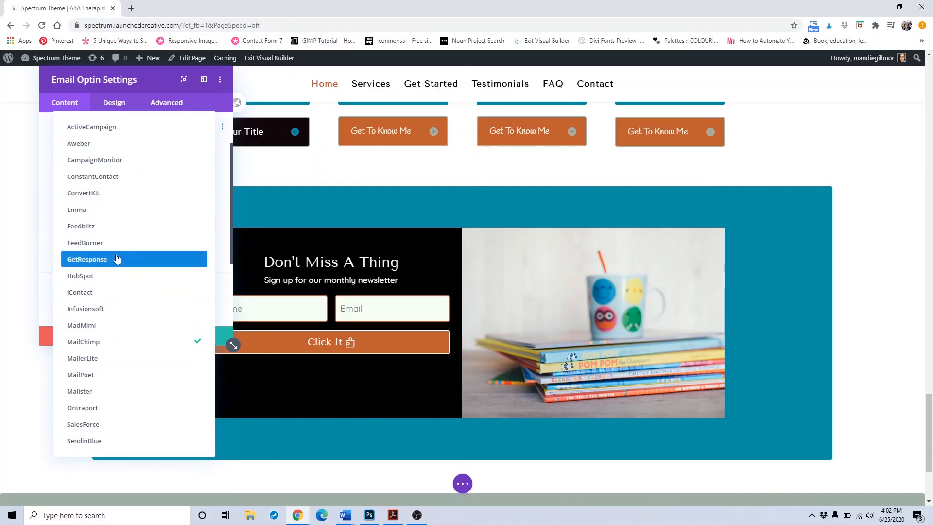
click(116, 128)
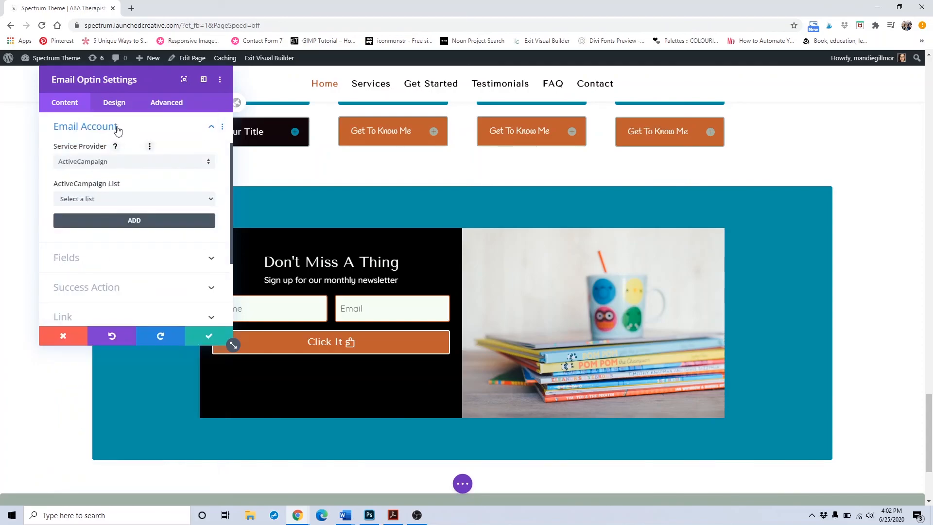
click(98, 199)
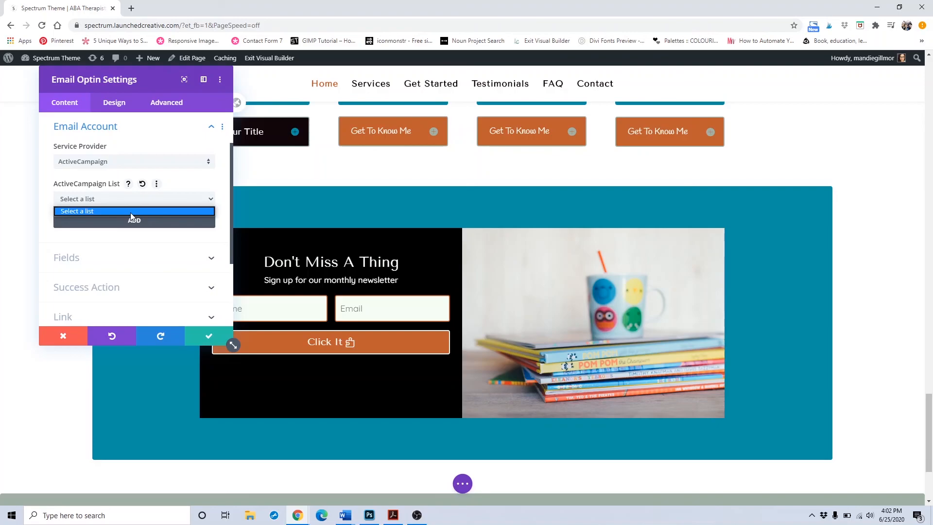
click(192, 336)
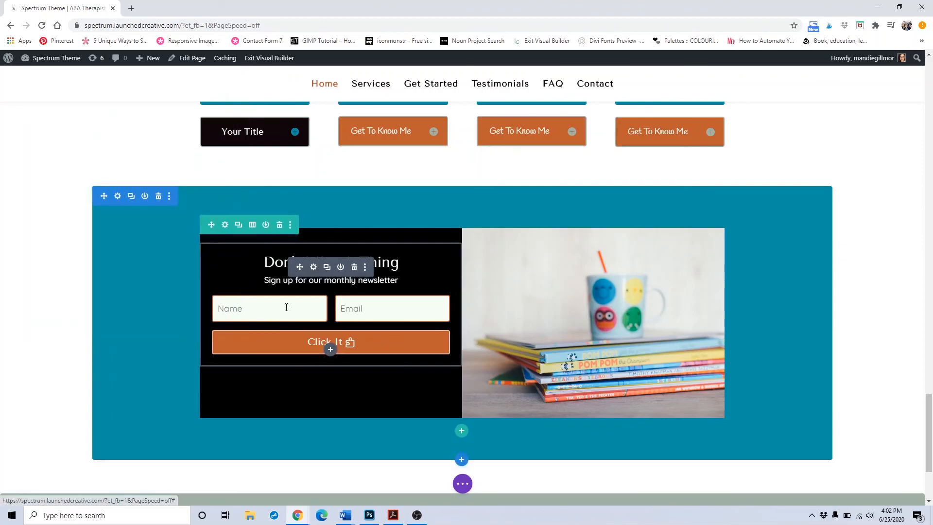
Turn off custom styles for the opt-in form's "Click It" button and save the module.
click(313, 267)
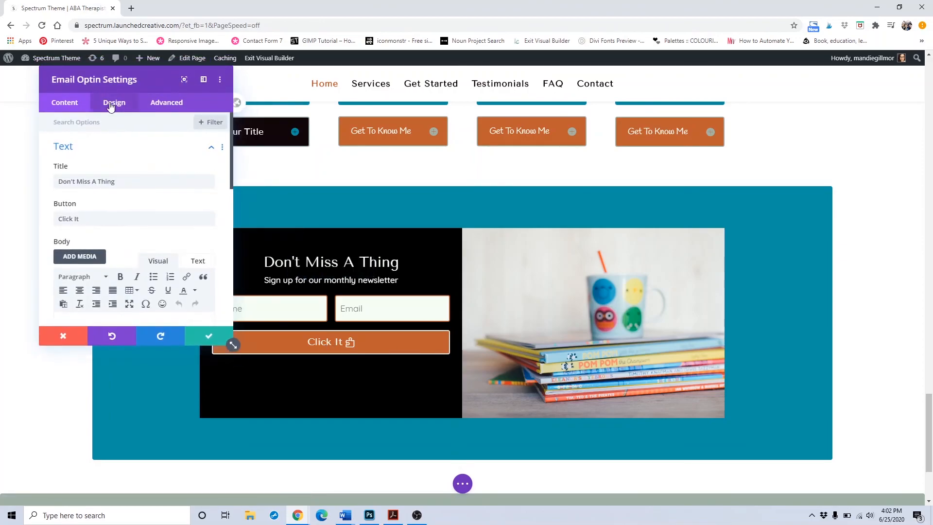
click(110, 106)
scroll(107, 257, down, 1)
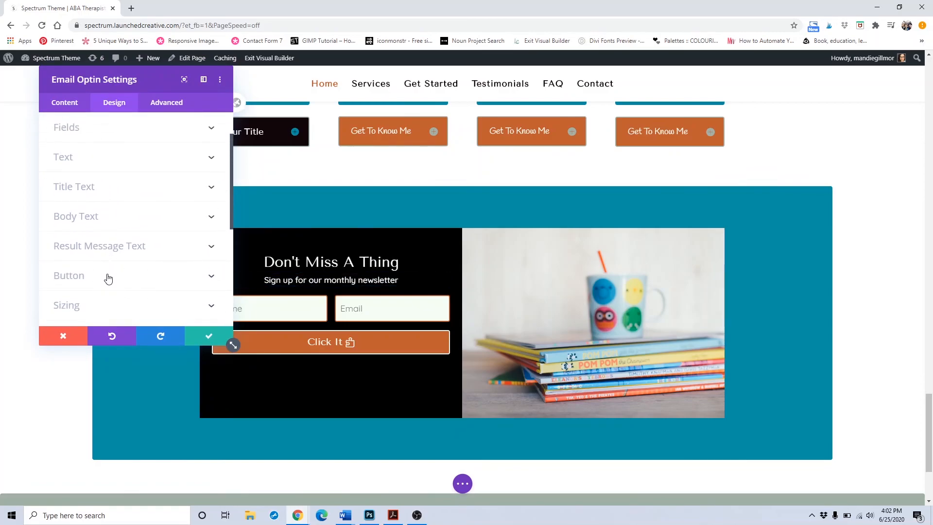
click(108, 275)
scroll(108, 278, down, 5)
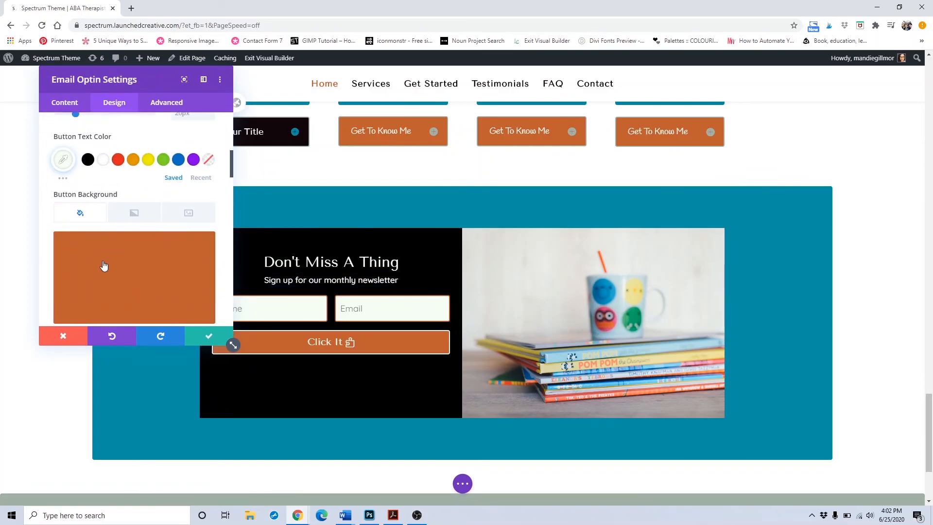
scroll(62, 171, up, 2)
click(66, 171)
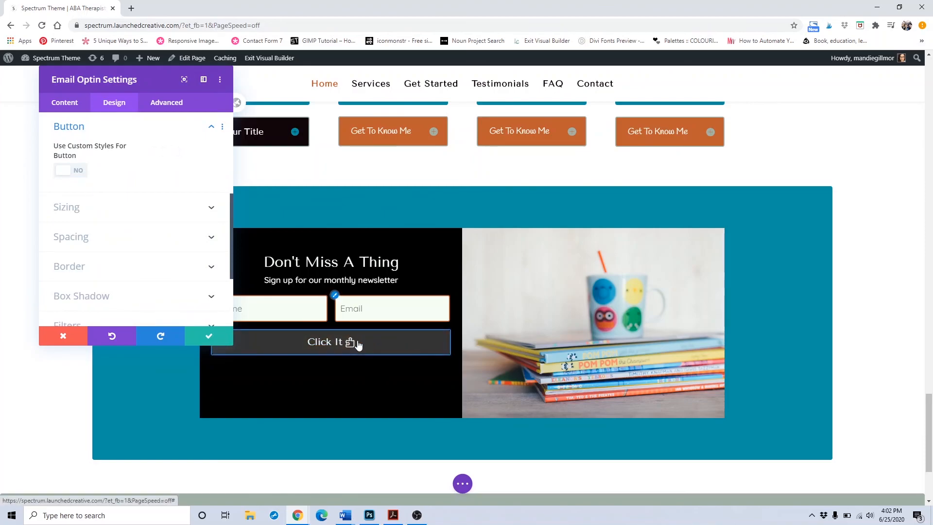
click(221, 338)
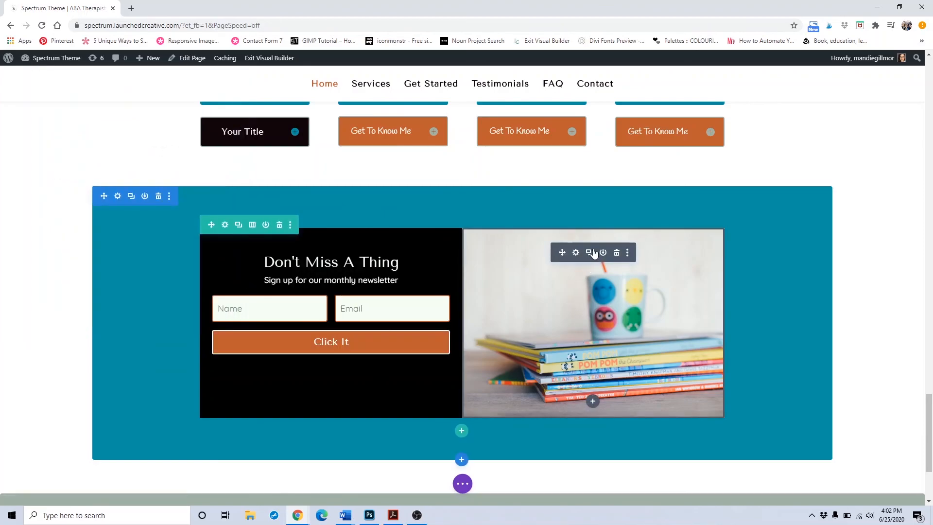
Check the image replacement options for the newsletter section's mug-and-books picture, then close its settings and view the page footer.
click(575, 253)
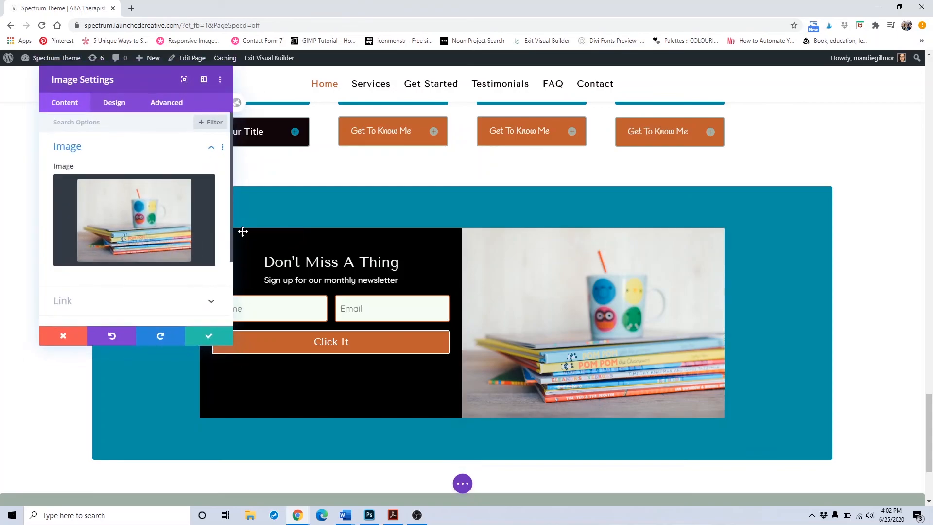
click(142, 238)
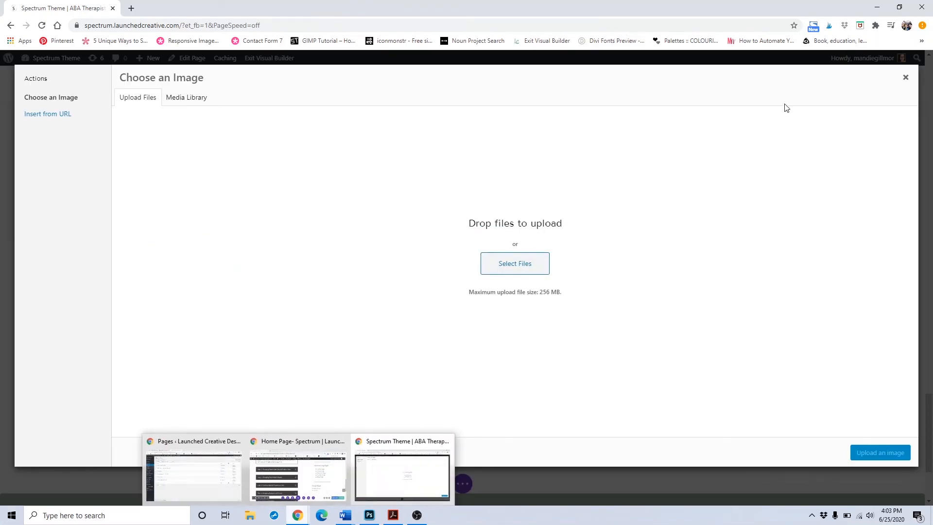
click(906, 78)
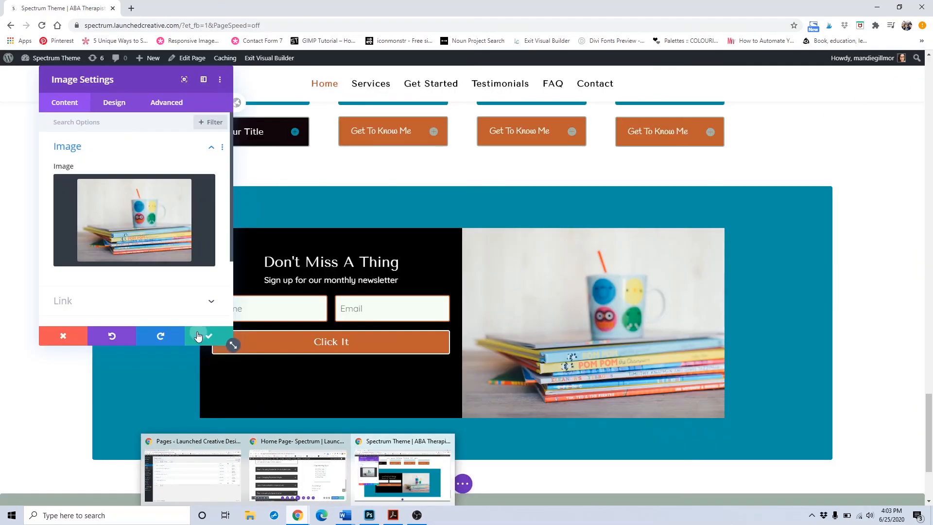
click(221, 336)
scroll(279, 338, down, 3)
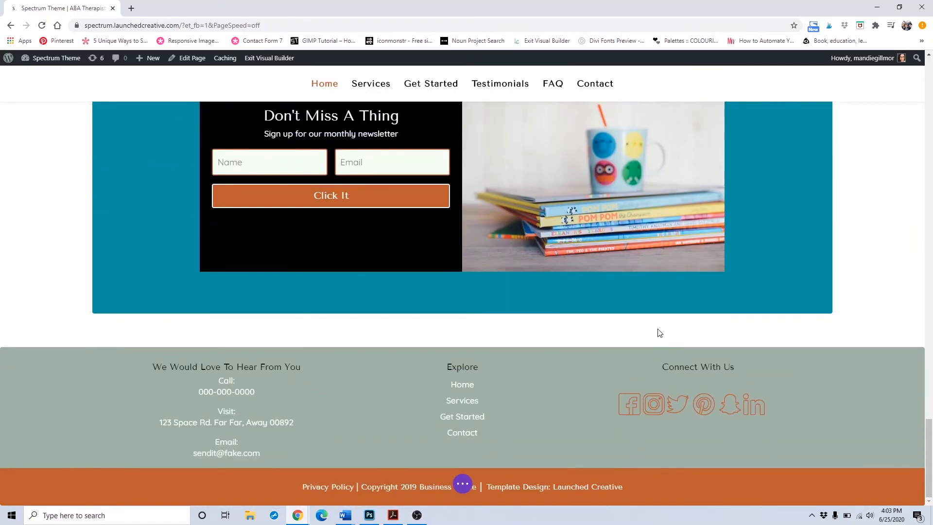